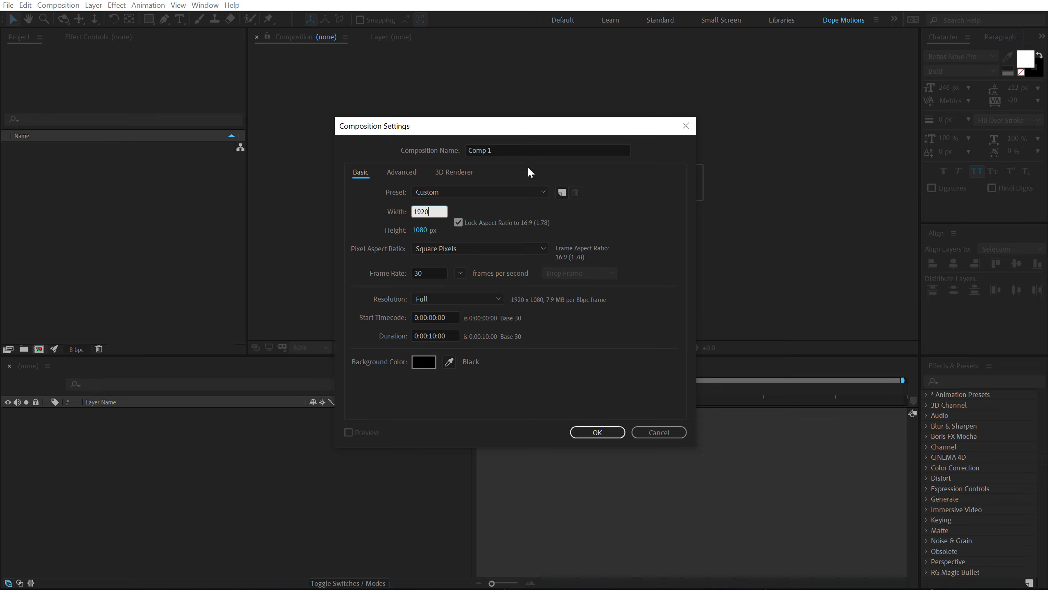
- Create a 1920 × 1080 composition named Render at 30 fps with a 10-second duration
click(508, 149)
text(Render)
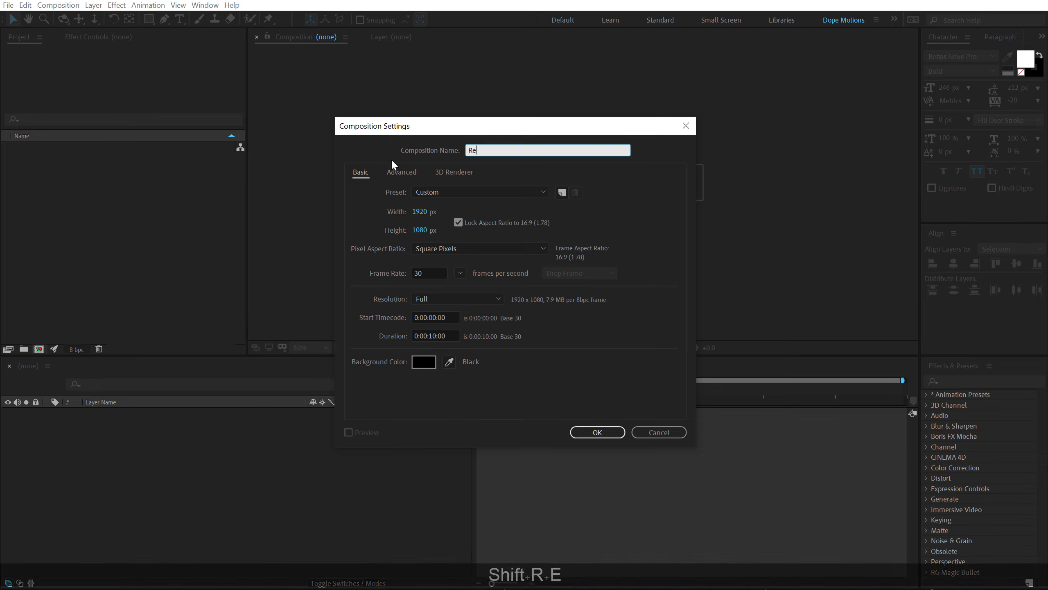
click(597, 432)
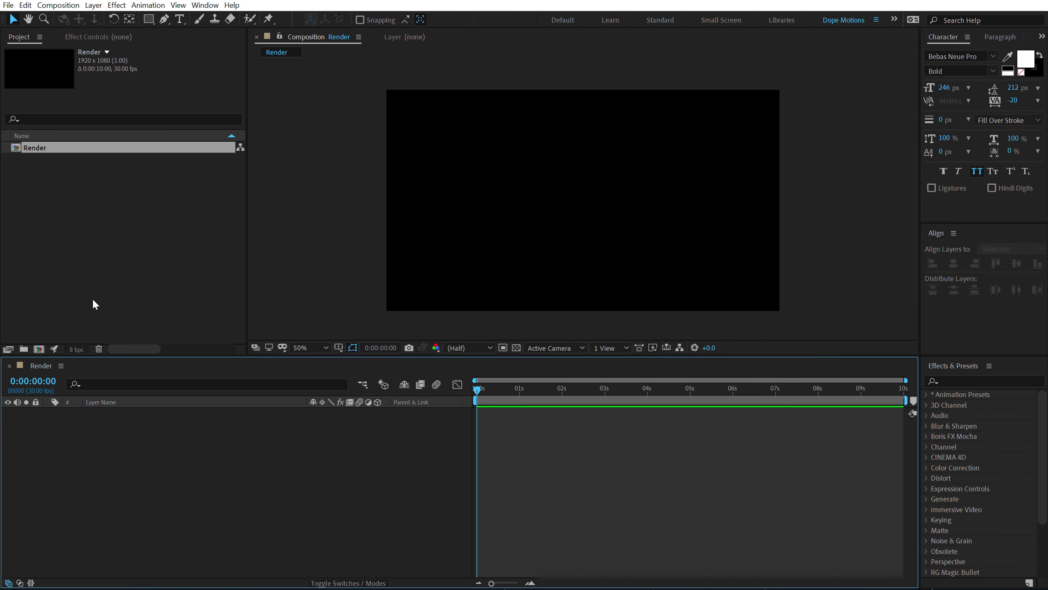
- Add a full-size solid named BG with the near-black color 010101
key(ctrl+y)
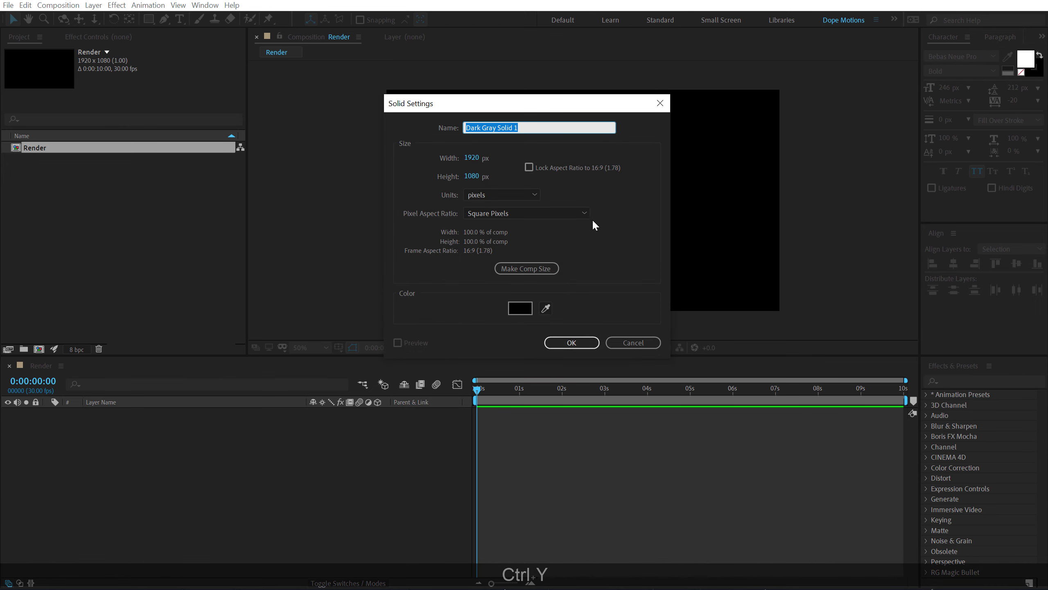
text(BG)
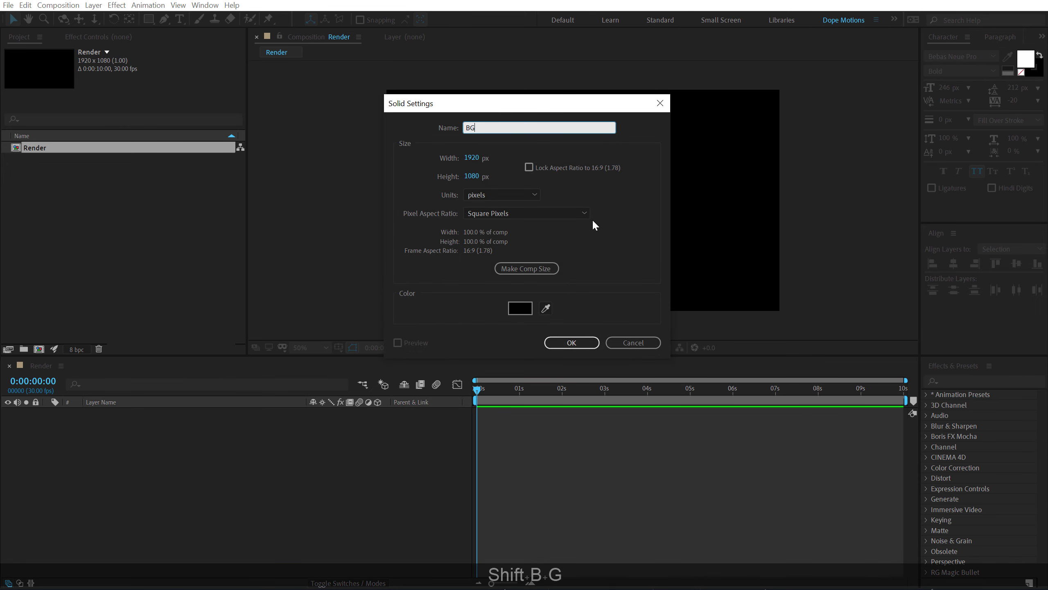
click(523, 306)
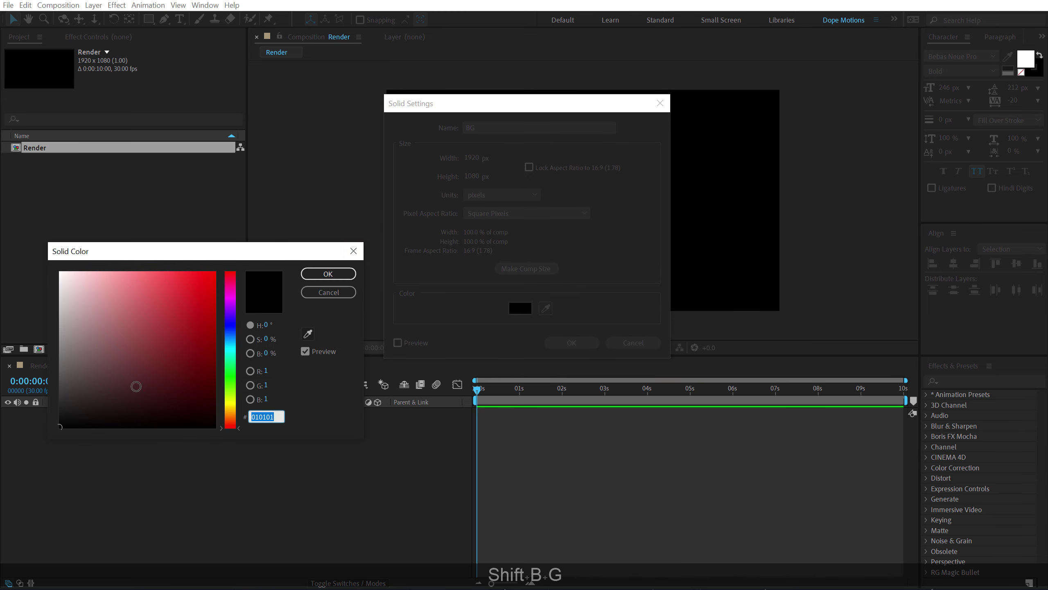
click(324, 275)
click(571, 343)
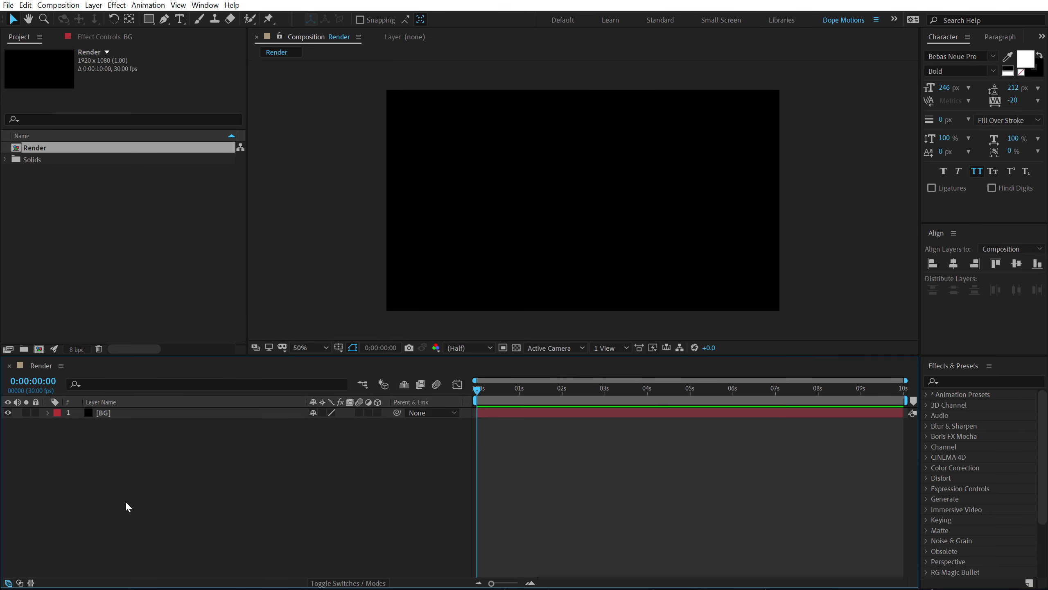
- Add a second full-size dark solid named Light_01
key(ctrl+y)
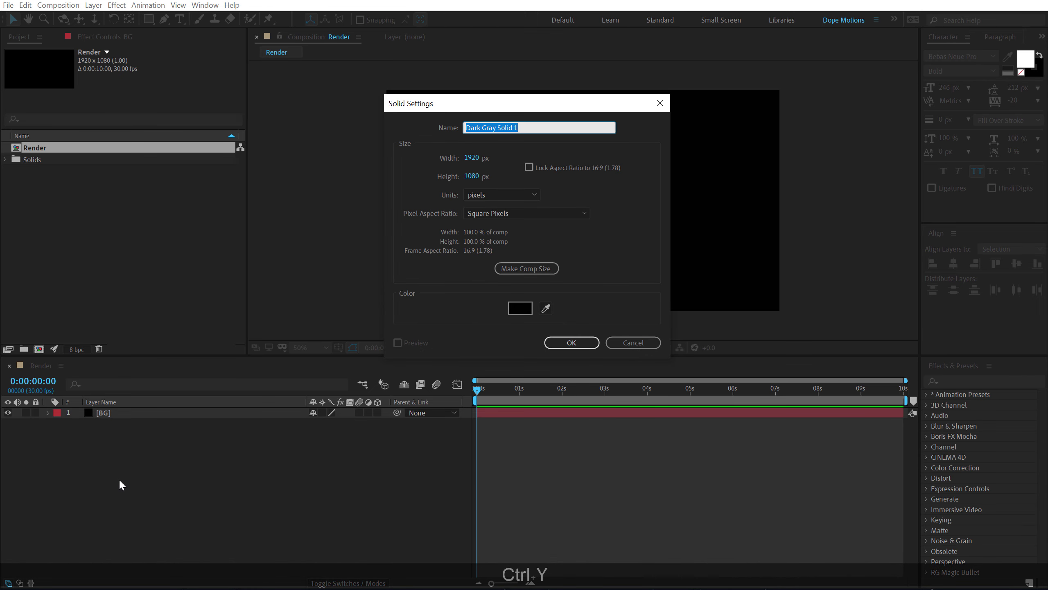
text(Light_)
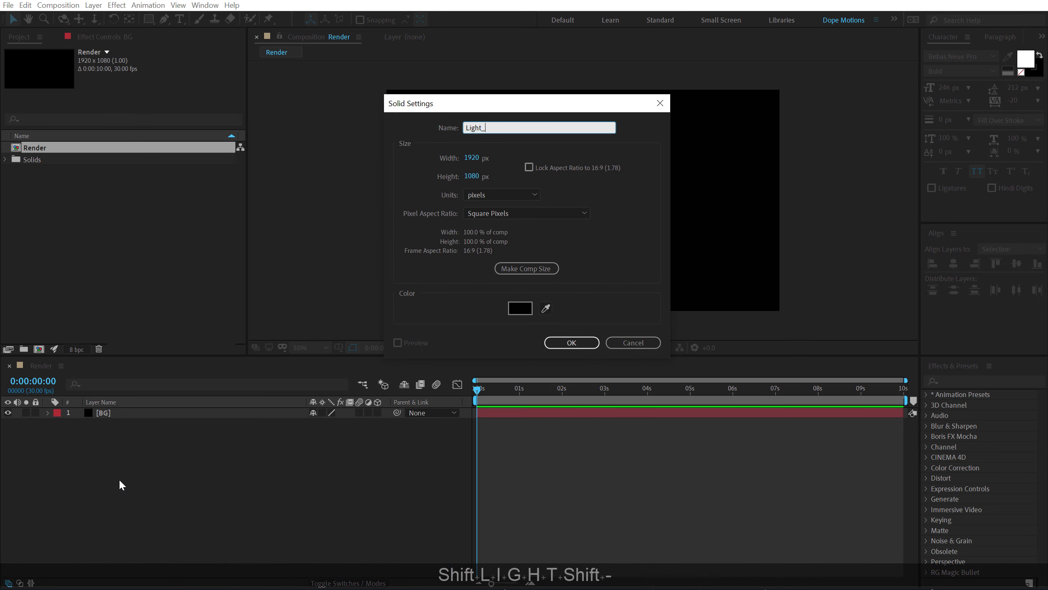
text(01)
click(572, 343)
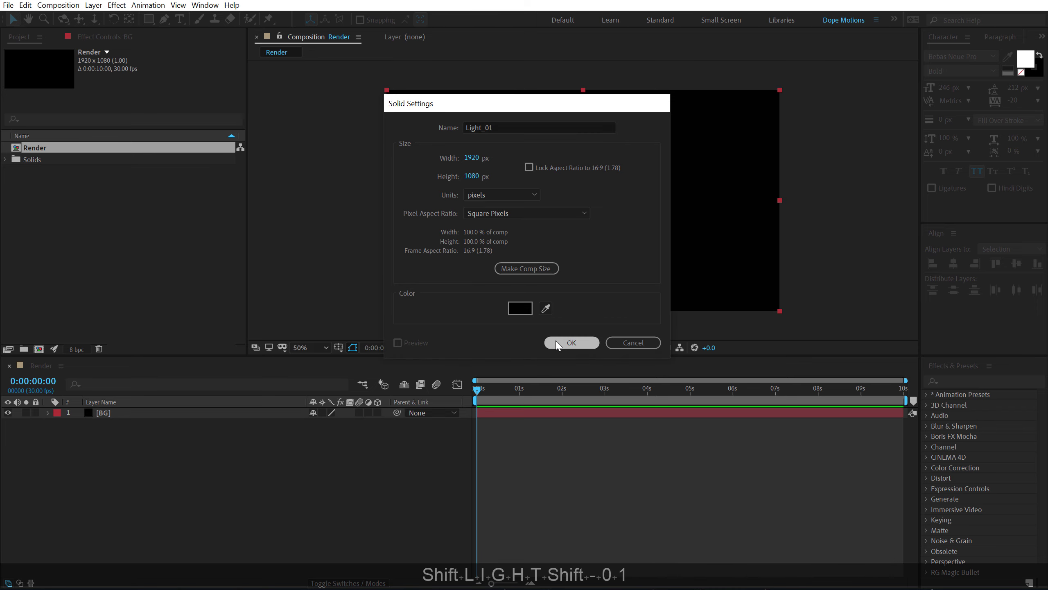
- Apply the Saber effect to the Light_01 layer
click(962, 381)
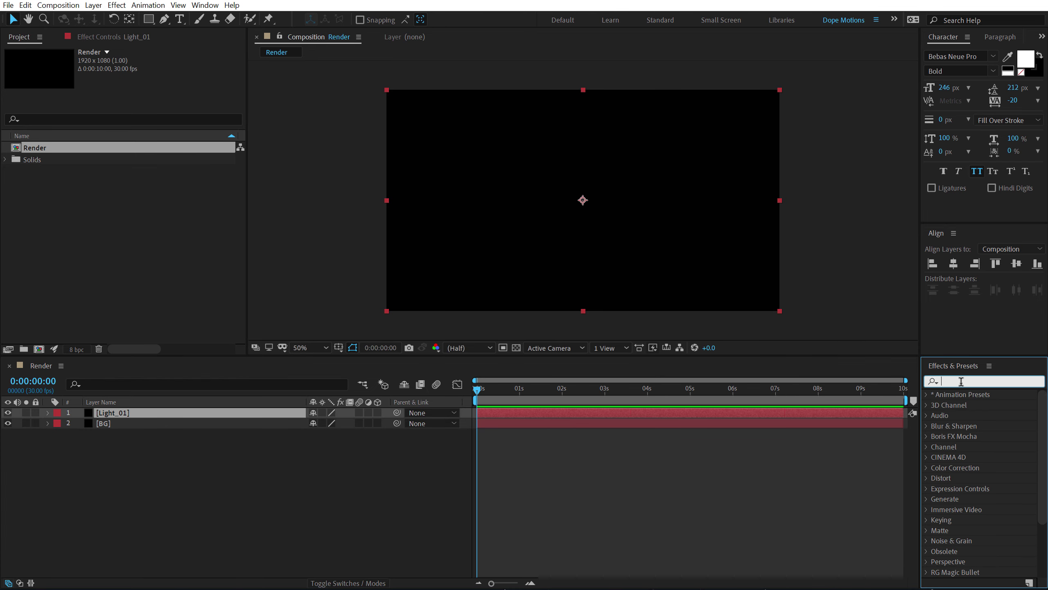
text(saber)
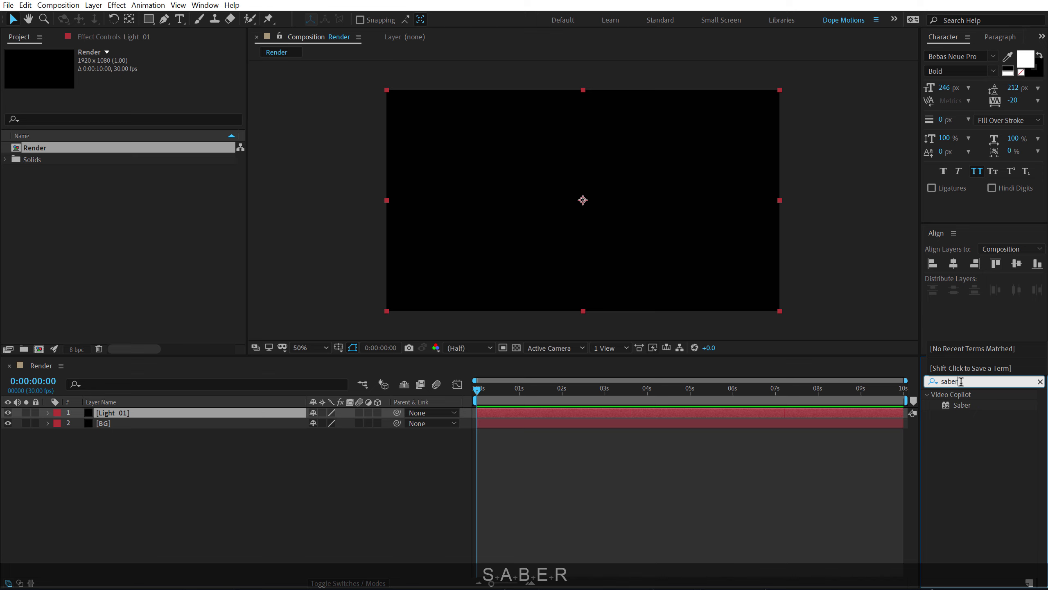
double_click(961, 405)
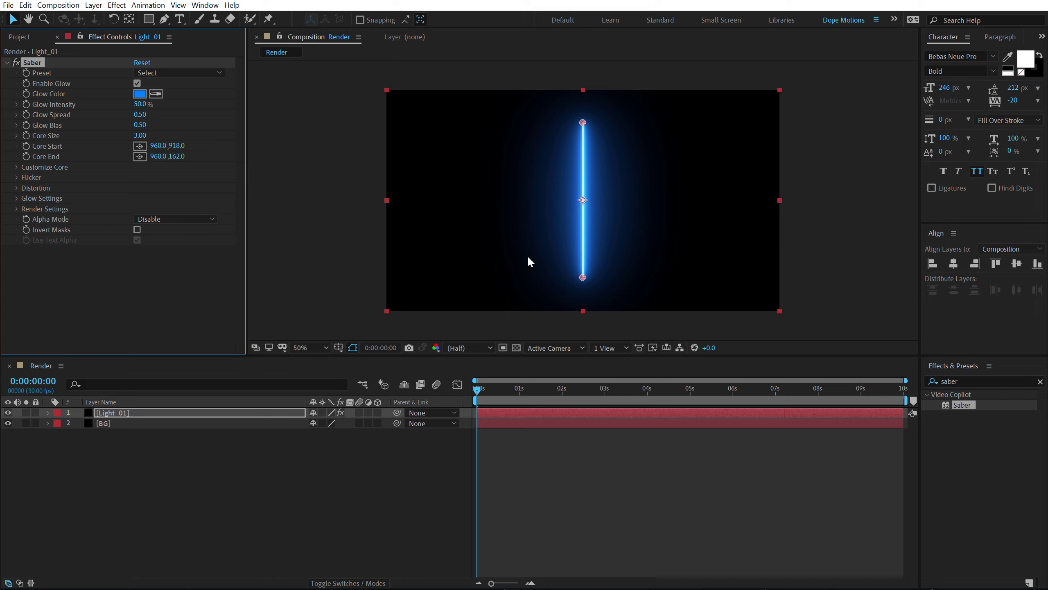
- Show the Title/Action Safe overlay and place Saber's Core Start at about 1540, 532 and Core End at about 402, 530
click(338, 347)
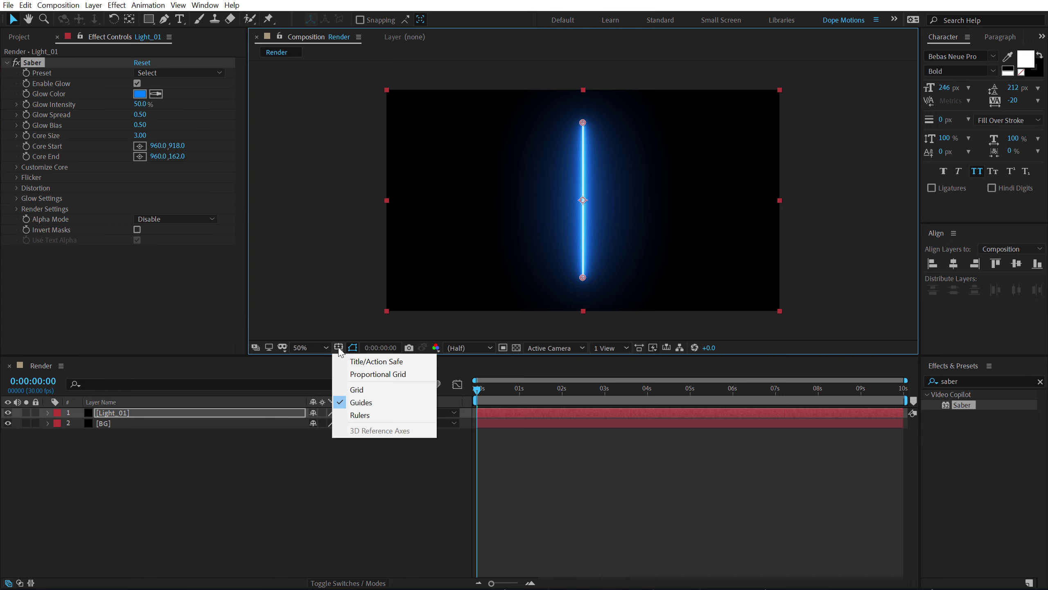
click(367, 362)
drag(584, 276, 490, 211)
drag(646, 205, 702, 200)
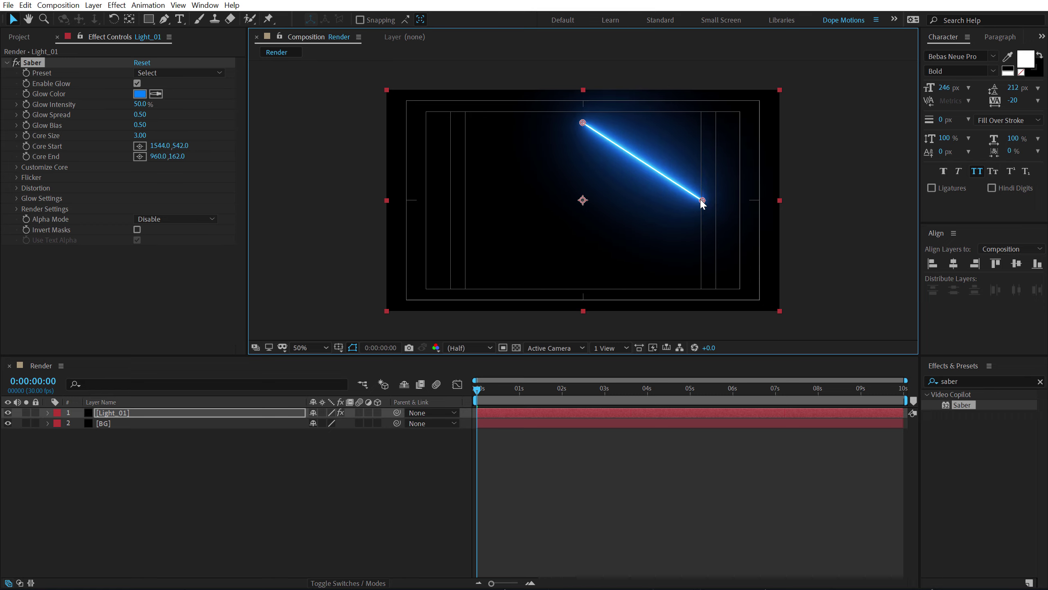
drag(583, 124, 466, 199)
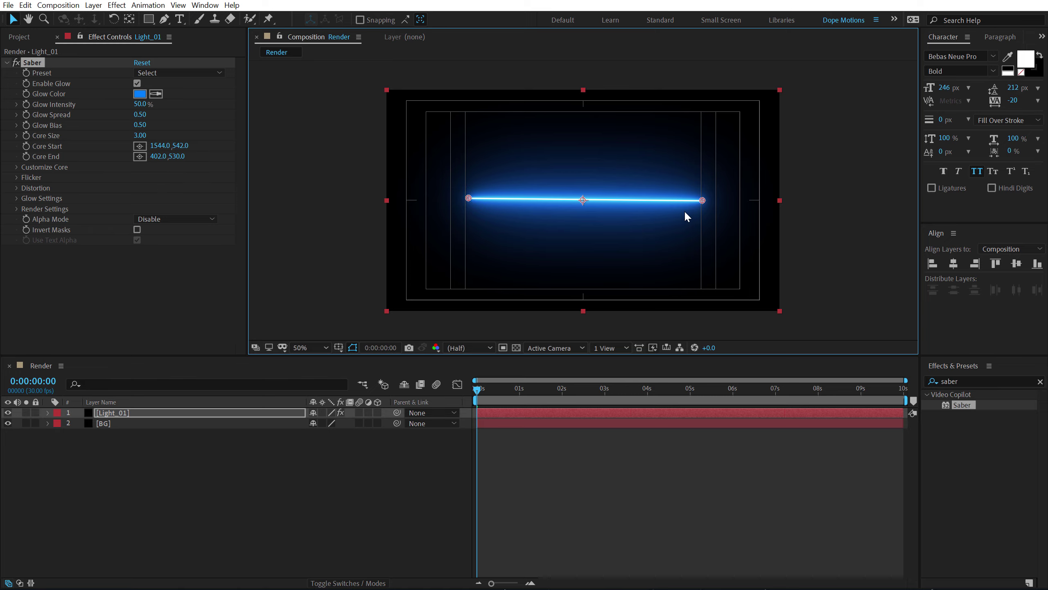
drag(702, 201, 701, 200)
key(.)
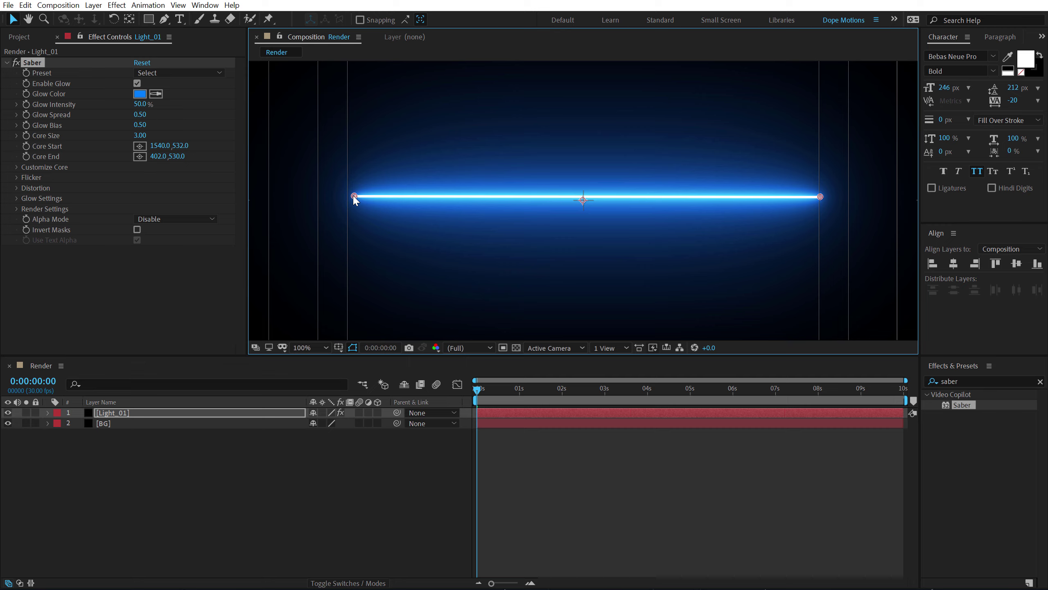
- Set the Y position of Saber's Core End and Core Start to 520 and shift Core End horizontally to about X 387
click(176, 156)
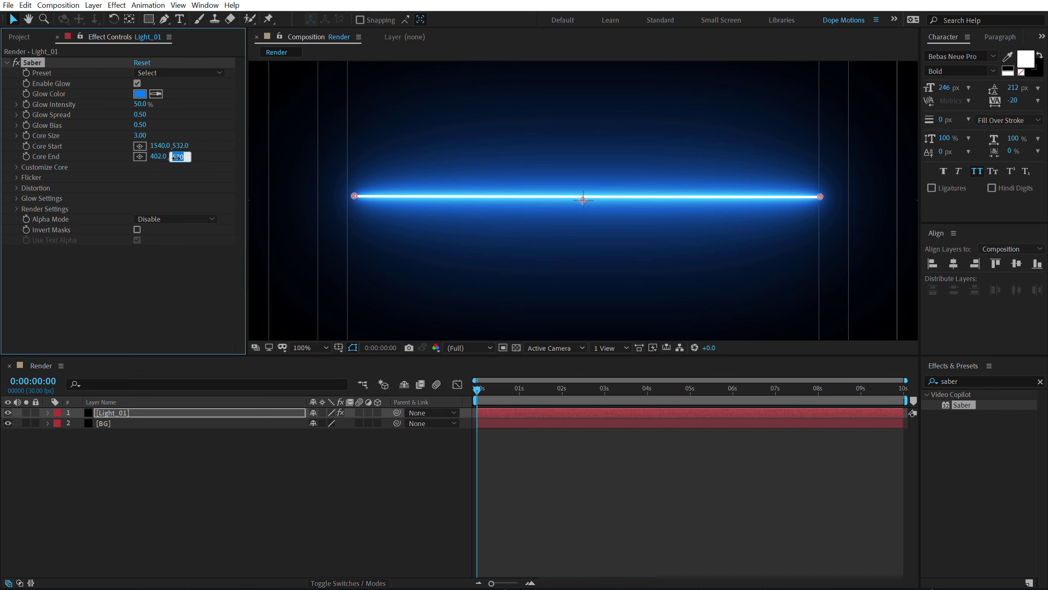
text(520)
key(Return)
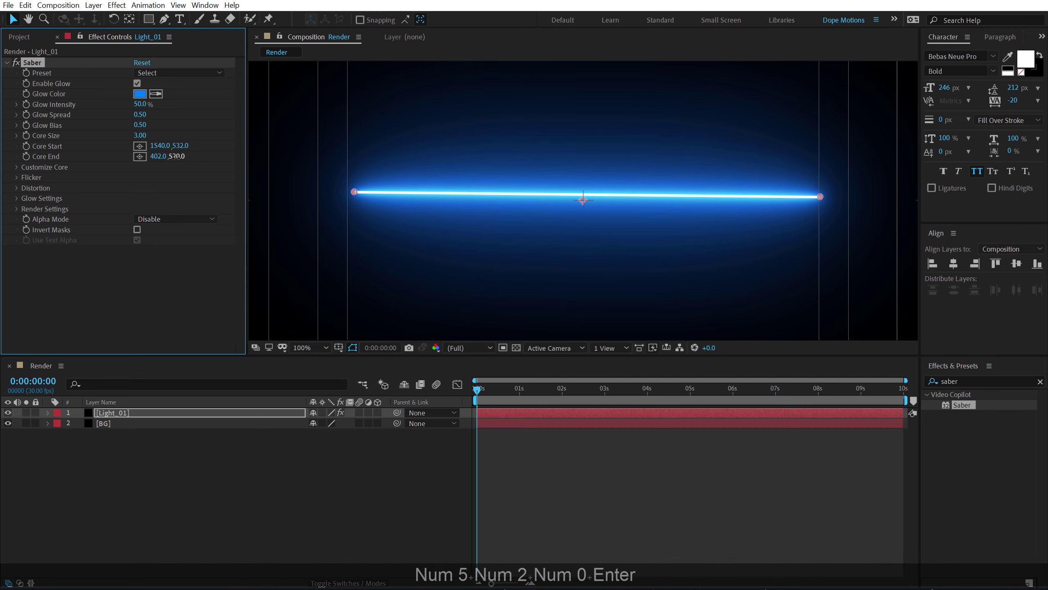
click(180, 145)
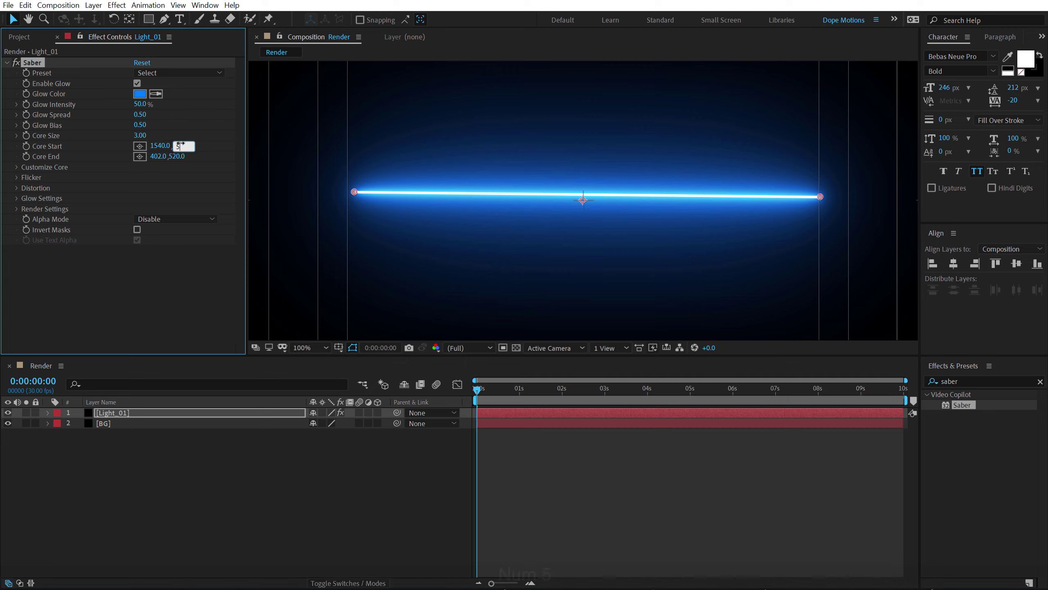
text(520)
key(Return)
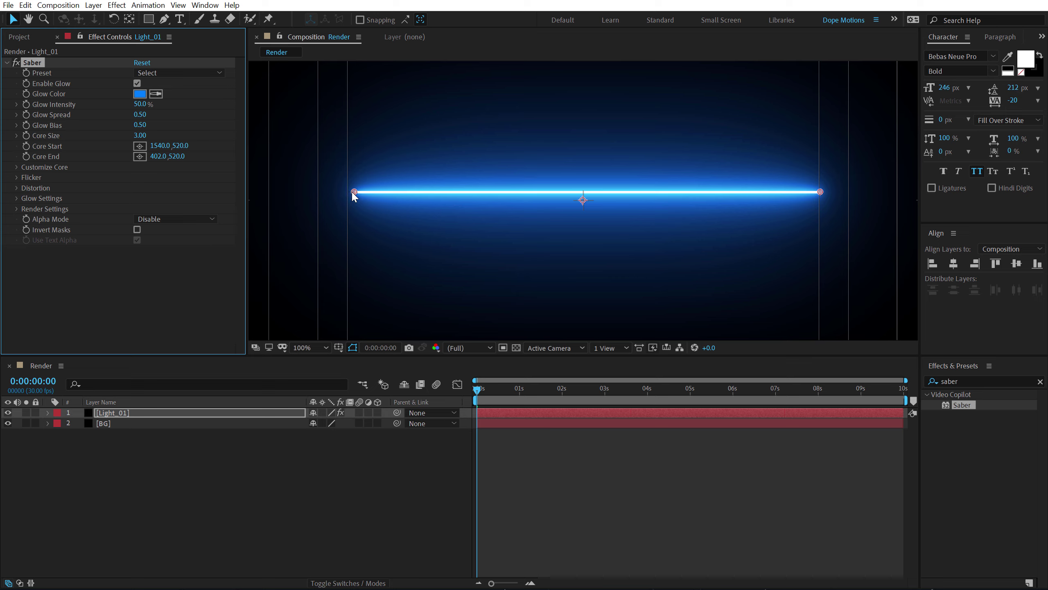
mouse_move(352, 194)
mouse_down()
mouse_move(350, 182)
mouse_move(344, 202)
mouse_move(350, 192)
mouse_up()
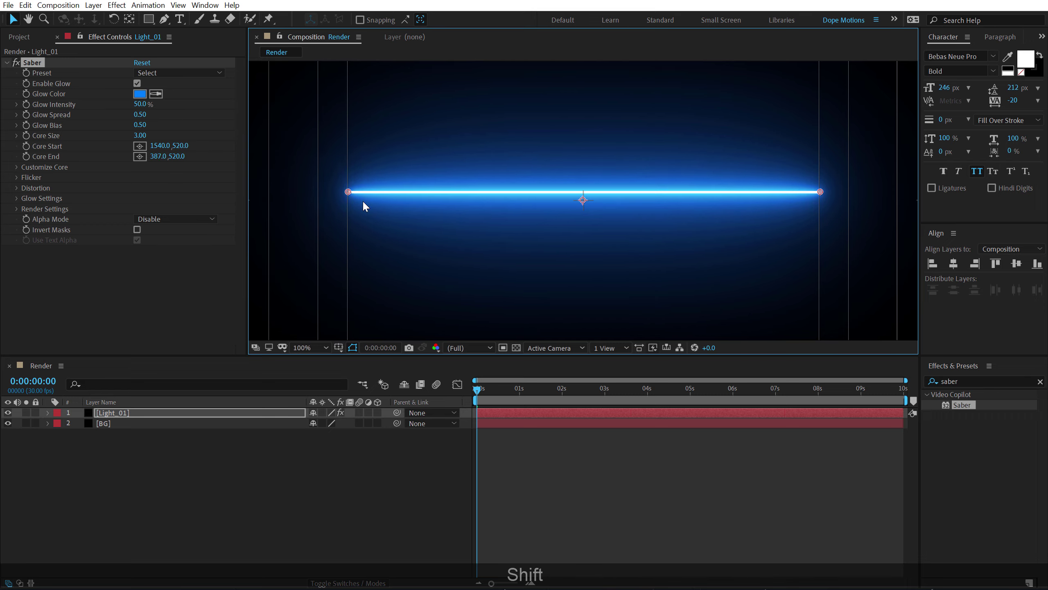
click(178, 156)
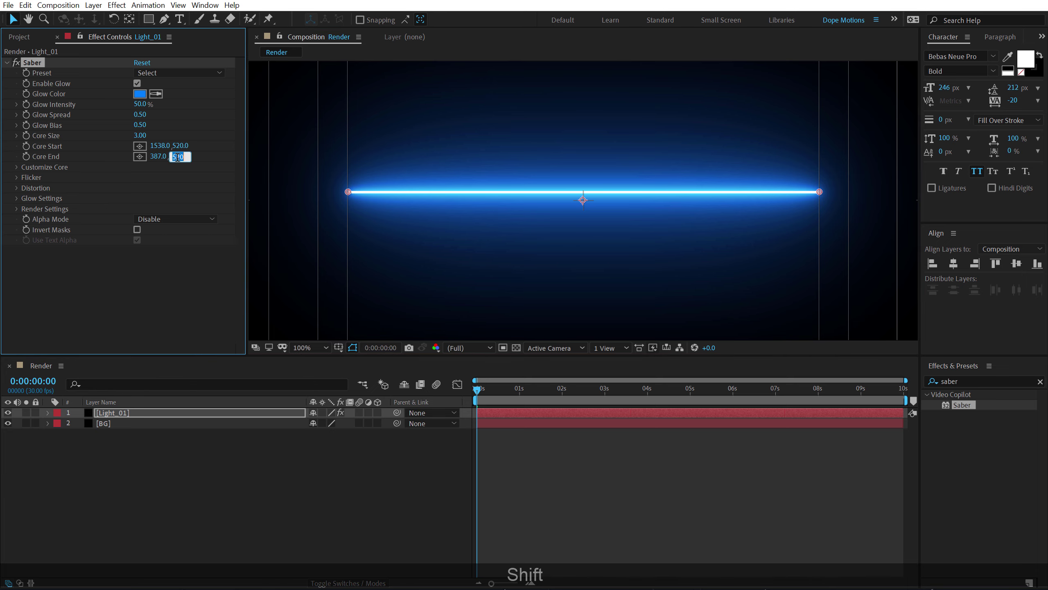
text(500)
key(Return)
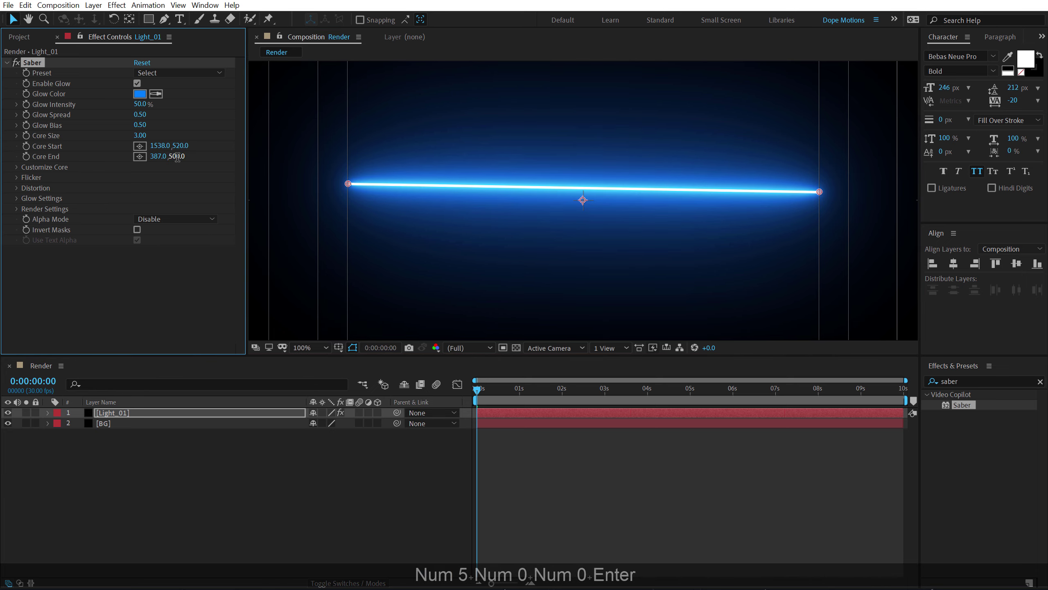
key(ctrl+z)
- Show the rulers and add a horizontal guide through the center of the composition
click(180, 480)
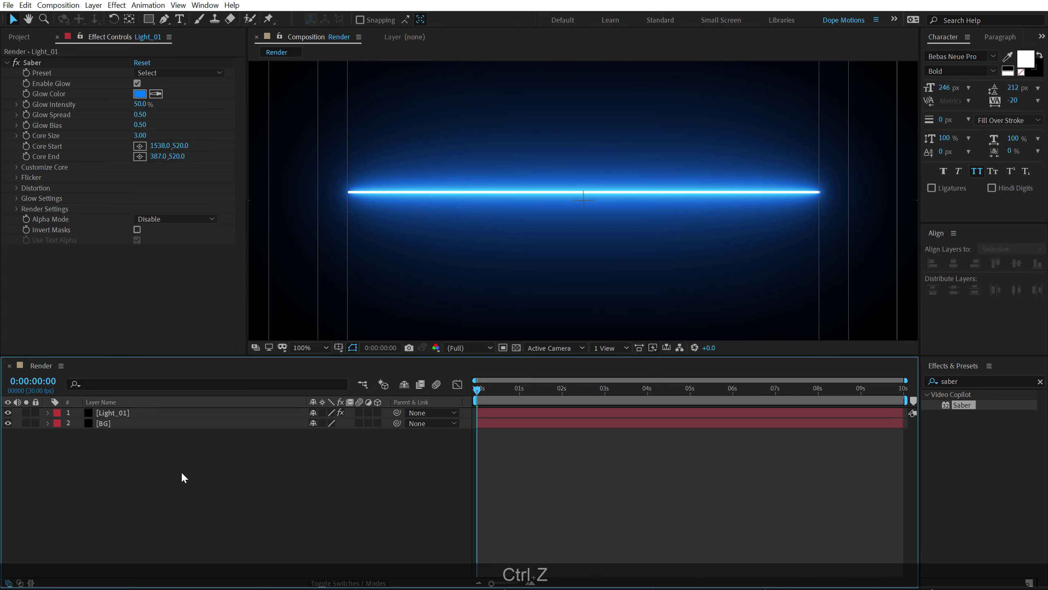
key(ctrl+r)
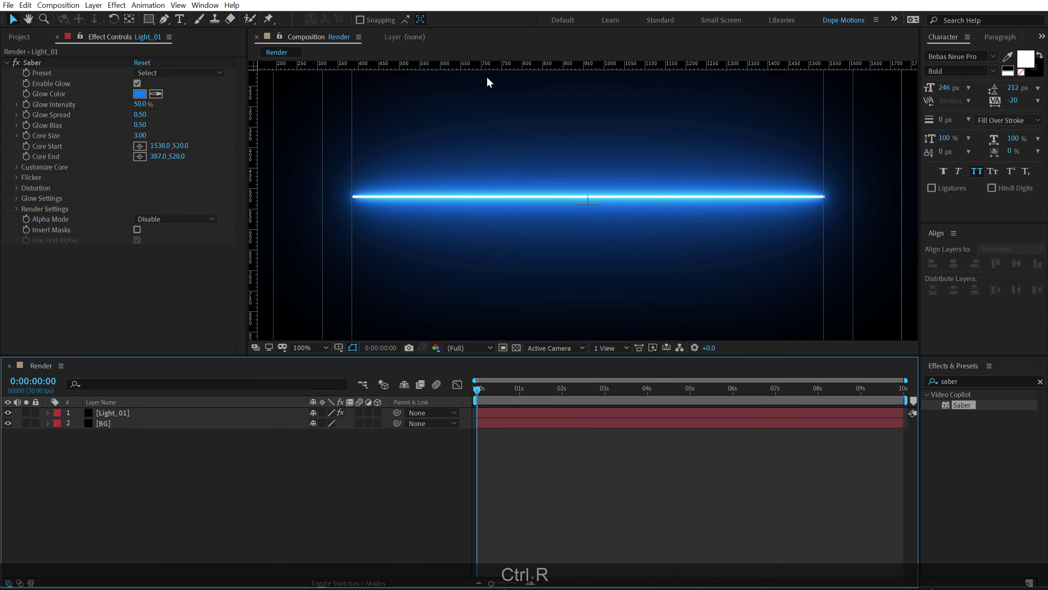
drag(355, 69, 369, 205)
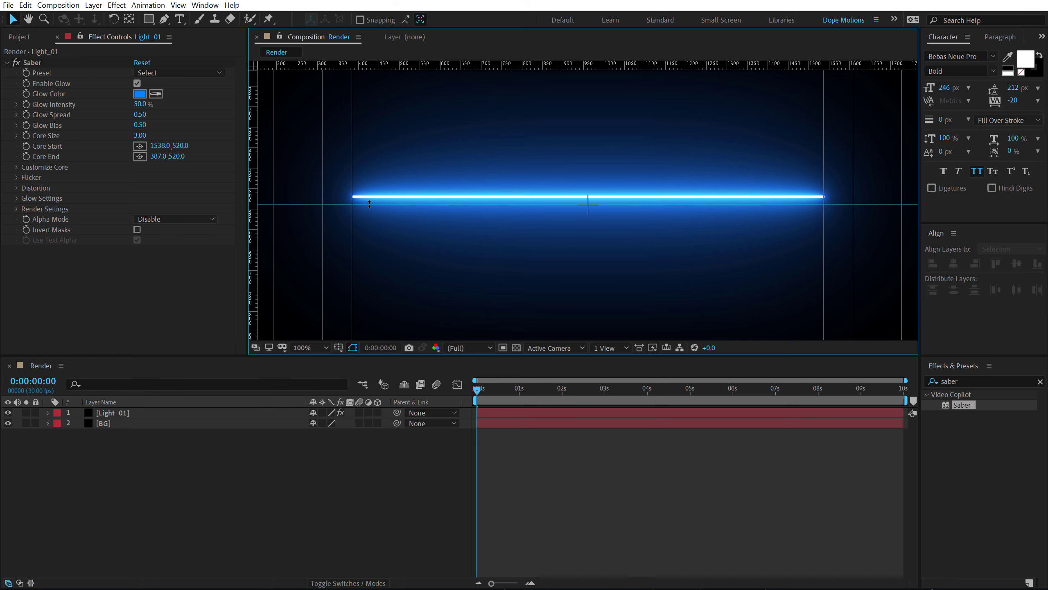
- Align both Saber core points to the horizontal center guide, with Core End at 387, 538 and Core Start at 1536, 538
click(33, 61)
drag(353, 198, 353, 201)
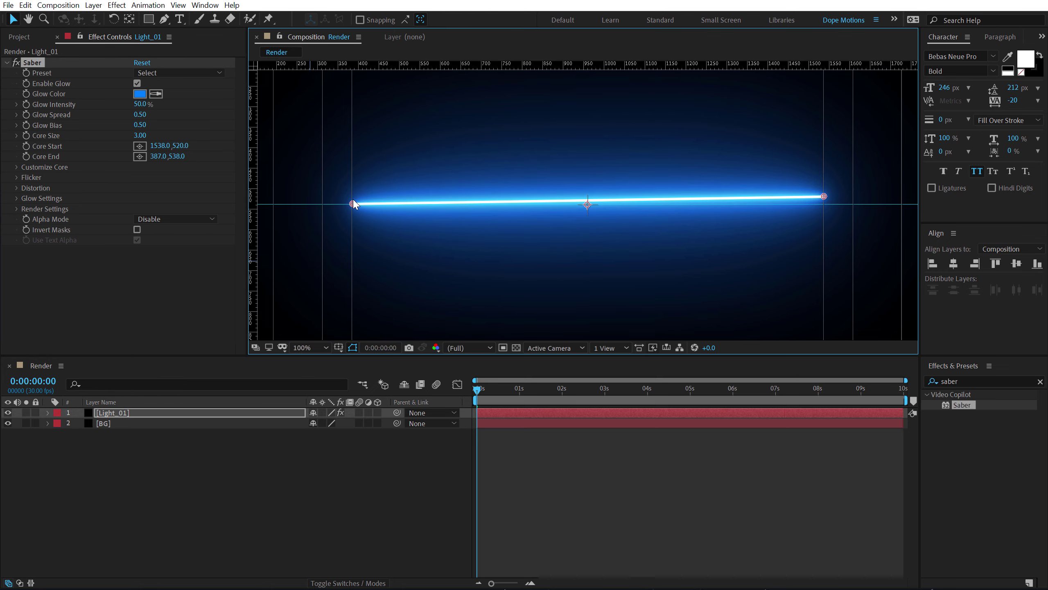
drag(825, 197, 825, 206)
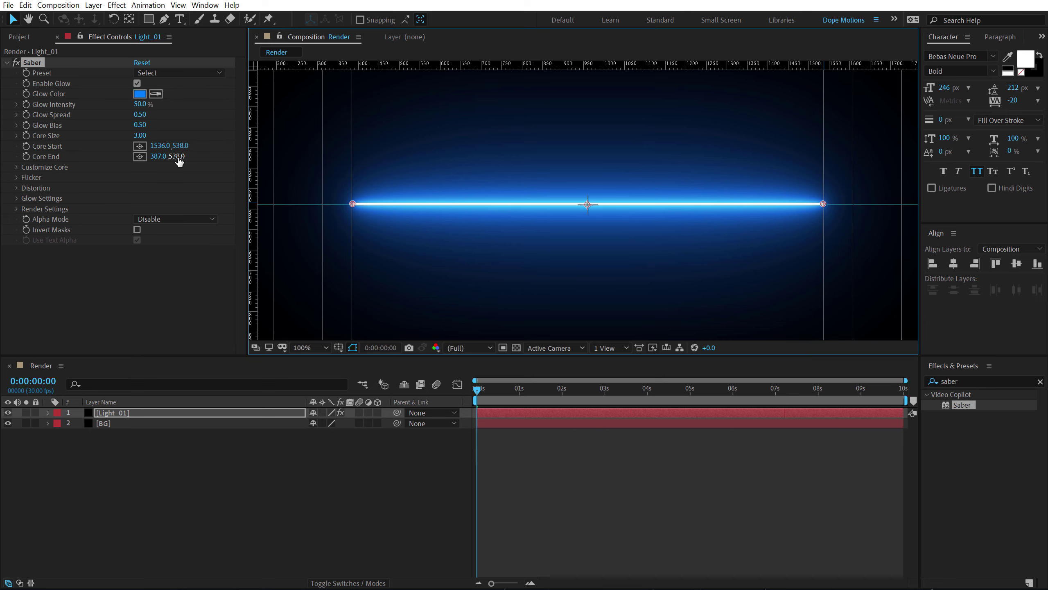
- Hide the rulers, the Title/Action Safe overlay and the horizontal guide in the composition view
click(229, 499)
key(ctrl+r)
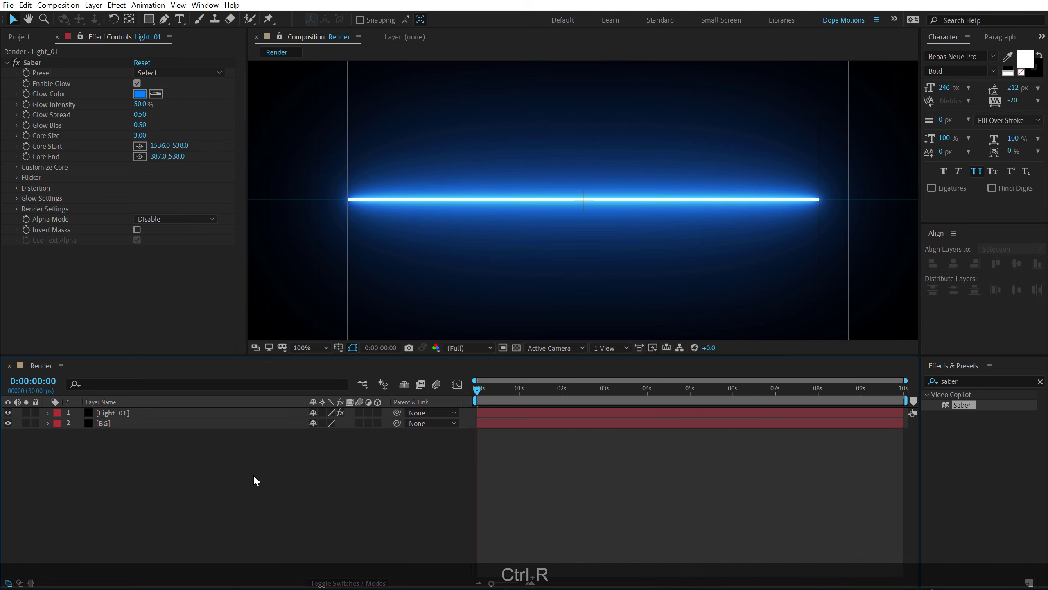
key(apostrophe)
scroll(494, 195, down, 1)
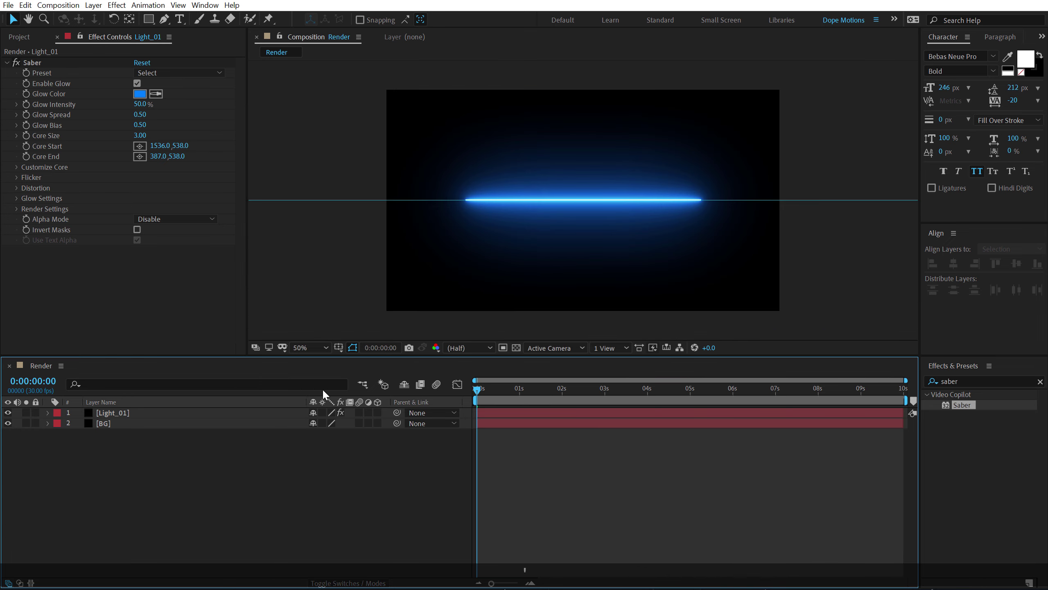
key(ctrl+apostrophe)
key(ctrl+apostrophe)
key(ctrl+semicolon)
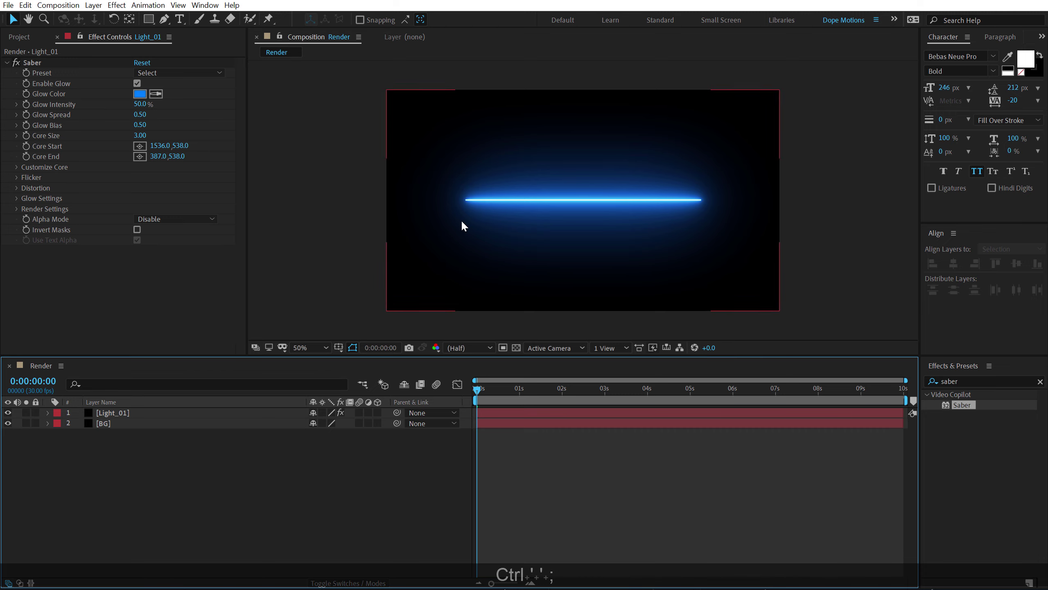
scroll(461, 220, up, 1)
scroll(453, 210, down, 1)
key(period)
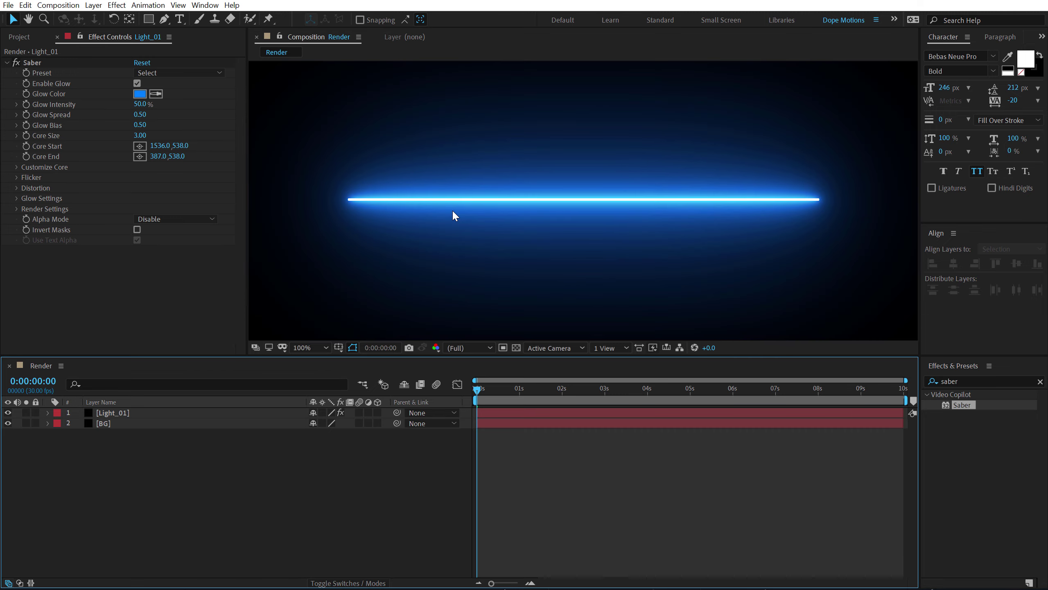
key(comma)
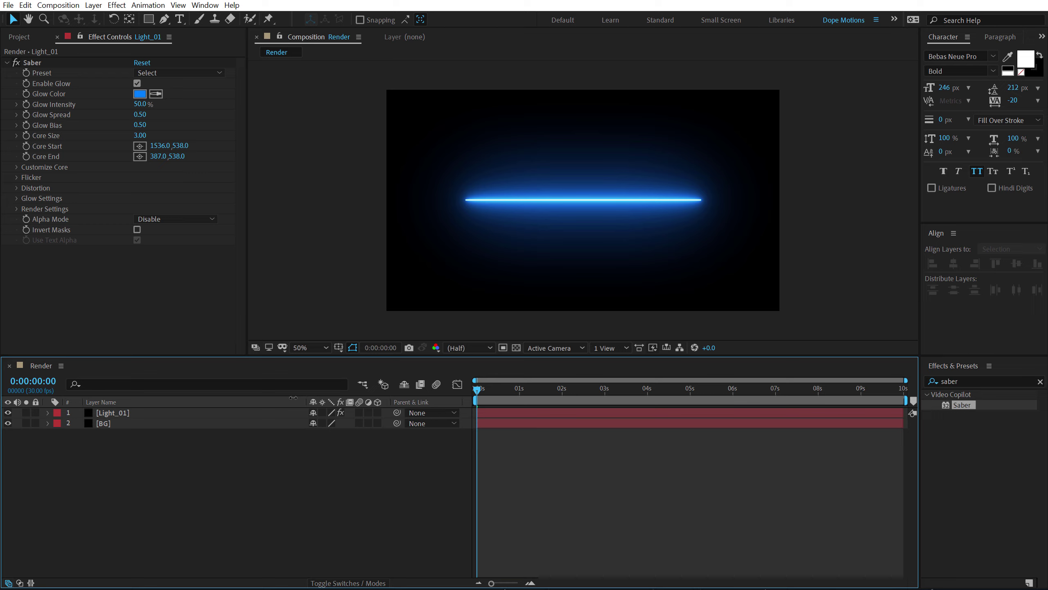
- At 0:00:01:00, set keyframes for Saber's Core Start and Core End on Light_01
drag(293, 397, 192, 397)
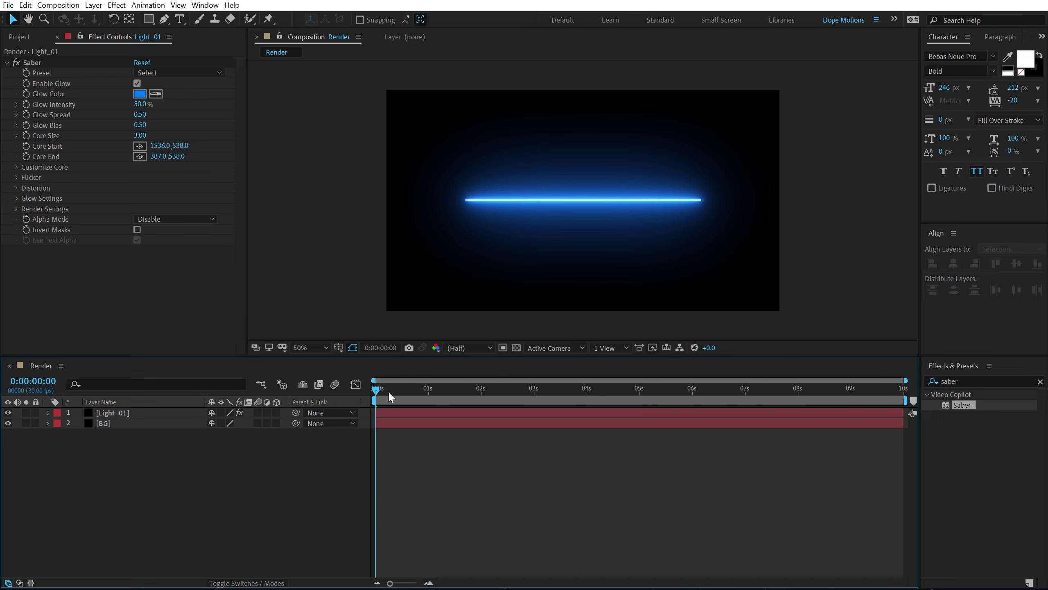
click(428, 389)
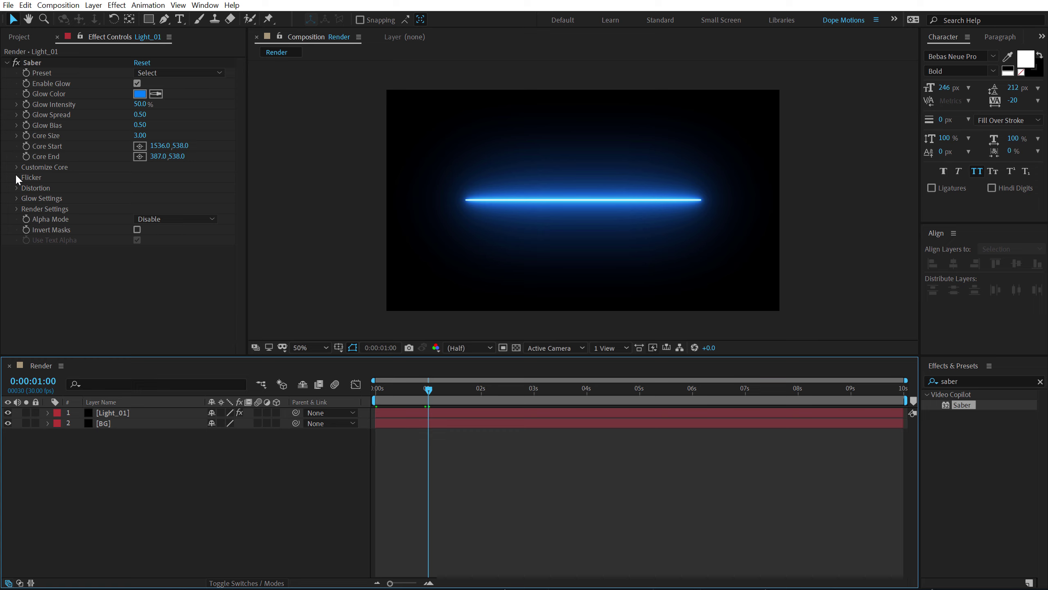
click(27, 146)
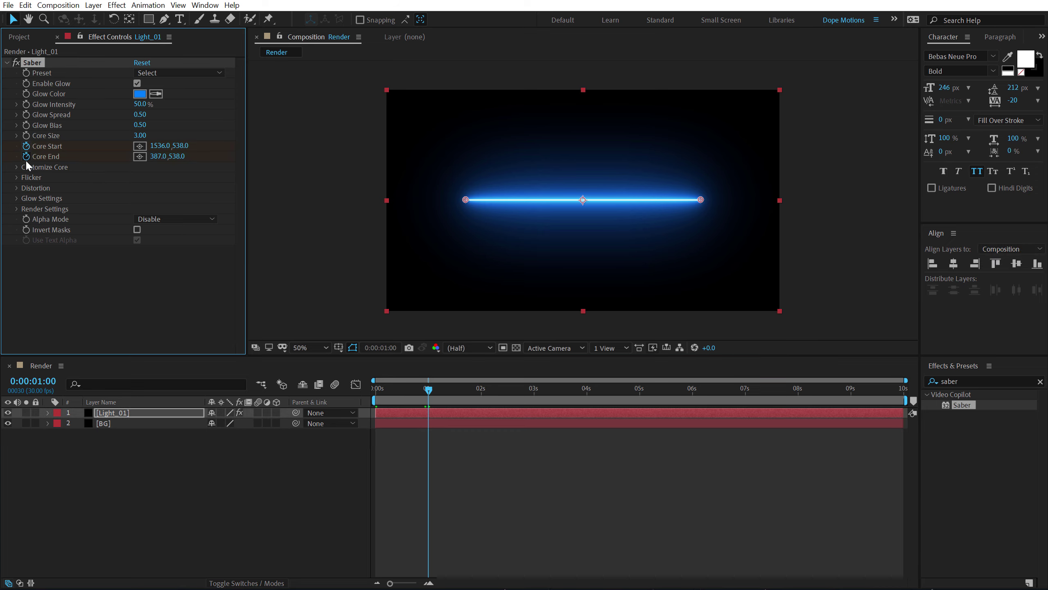
- Move the current time to 0:00:02:15 and show the Title/Action Safe overlay in the composition view
drag(496, 390, 508, 396)
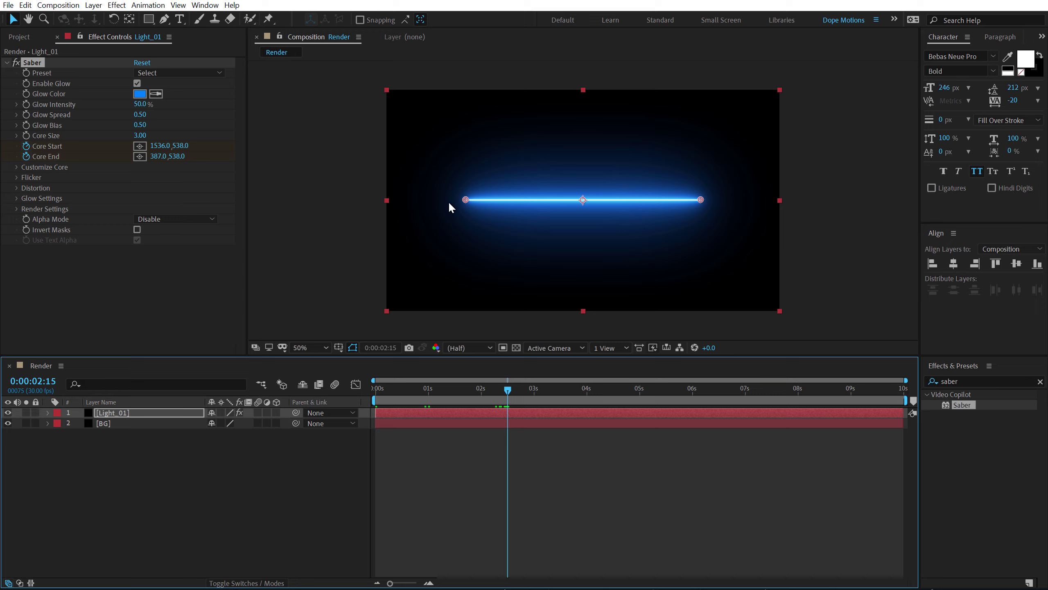
key(apostrophe)
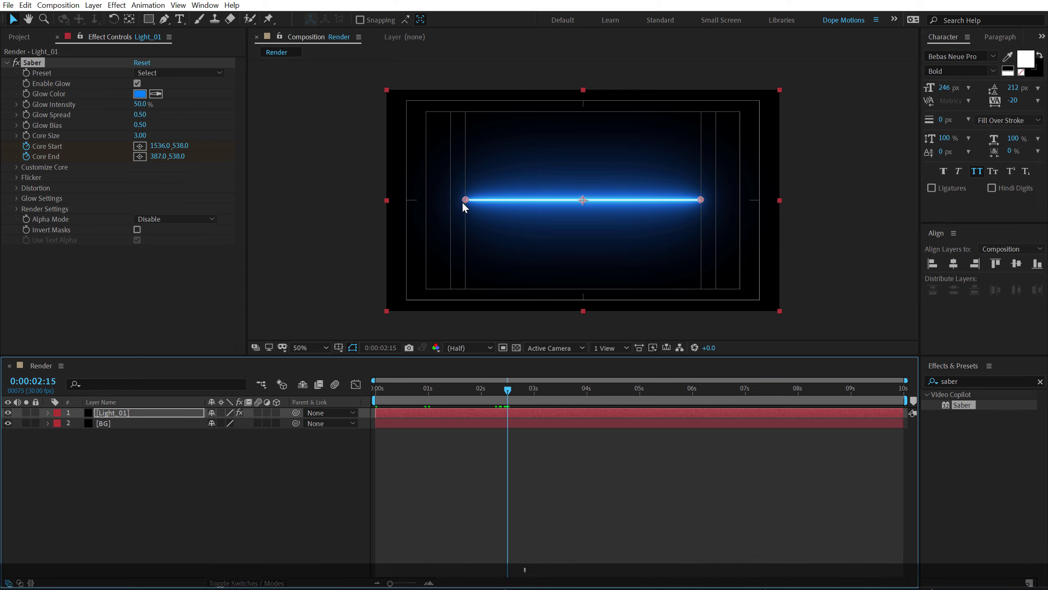
click(144, 486)
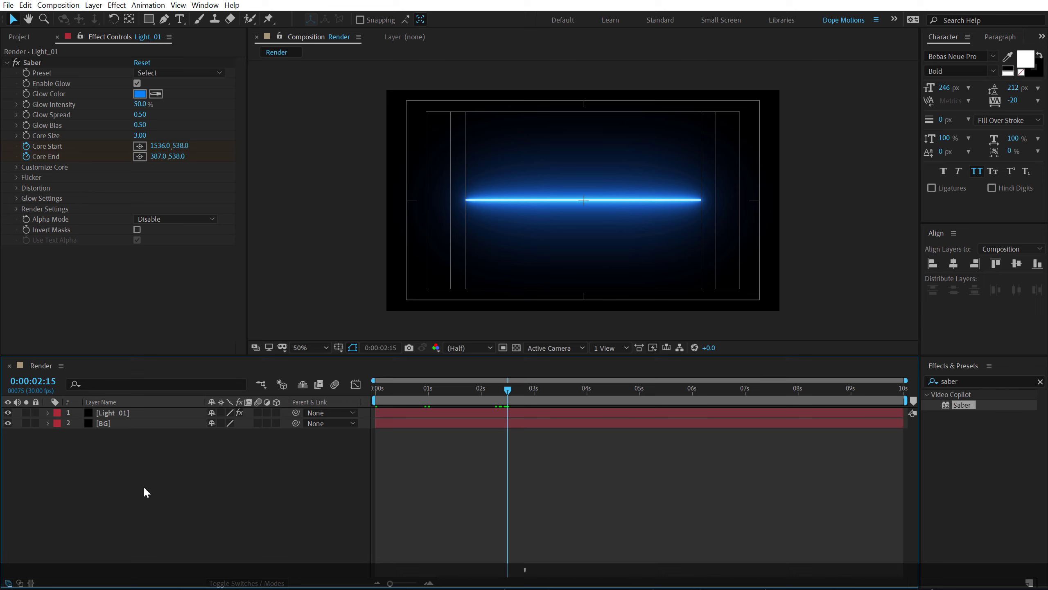
- Add a centered rectangle shape layer, unlink its size proportions and set its path size to 1426 × 653
double_click(149, 18)
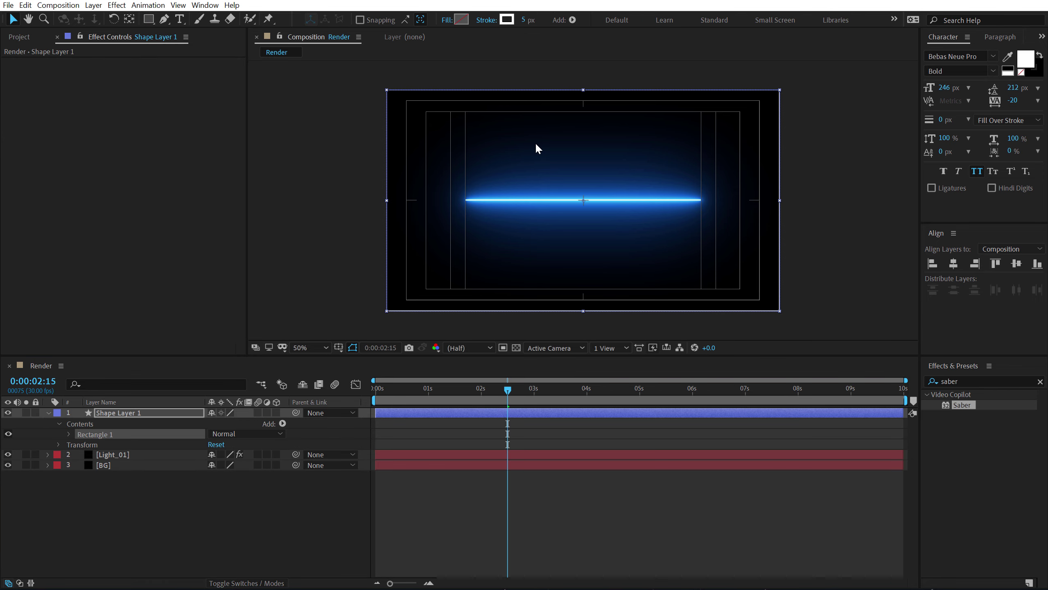
click(68, 434)
click(81, 444)
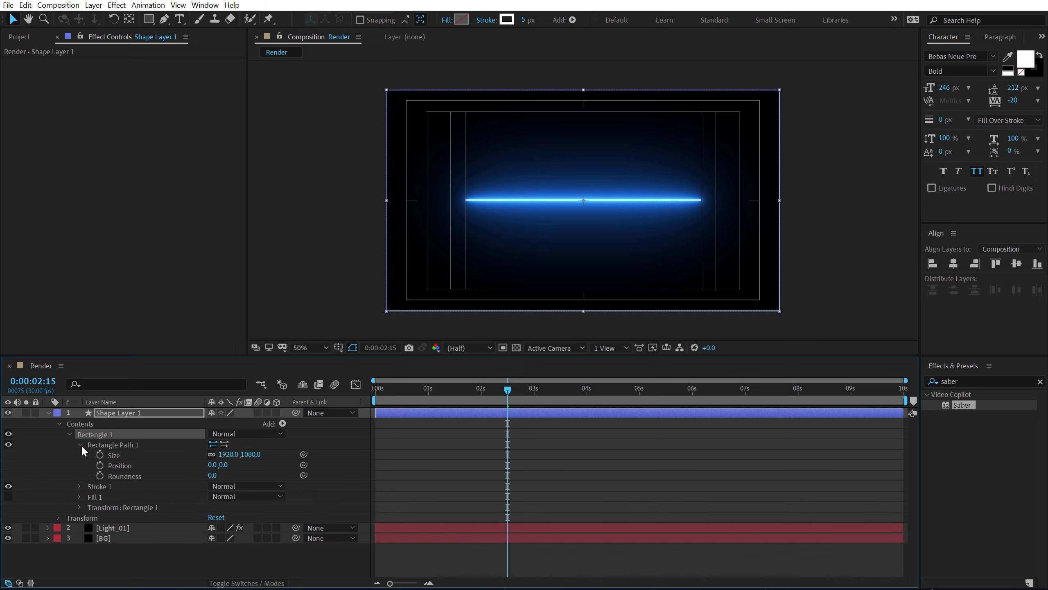
click(211, 453)
mouse_move(227, 454)
mouse_down()
mouse_move(208, 454)
mouse_move(248, 454)
mouse_up()
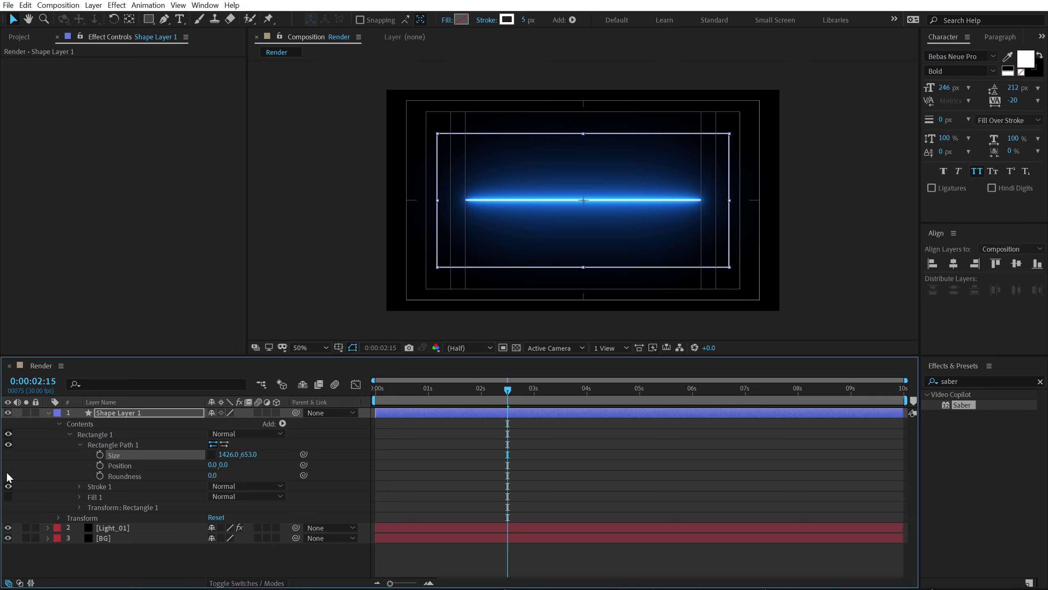
- At 0:00:02:15, raise the Light_01 beam to the rectangle's upper edge by setting the Y of Core Start and Core End to 215
click(491, 171)
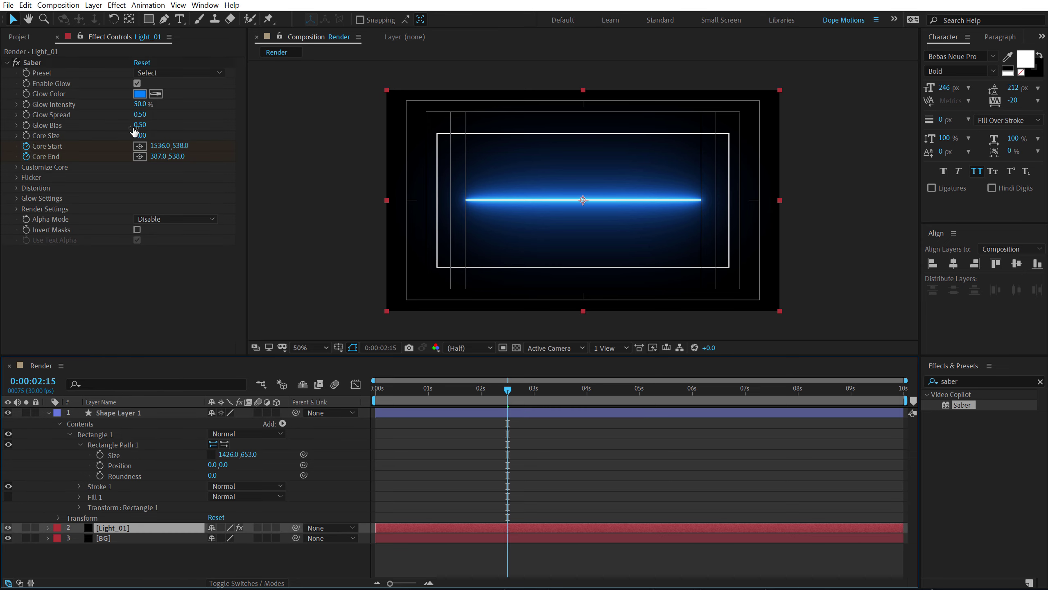
click(37, 61)
drag(700, 199, 701, 134)
click(178, 145)
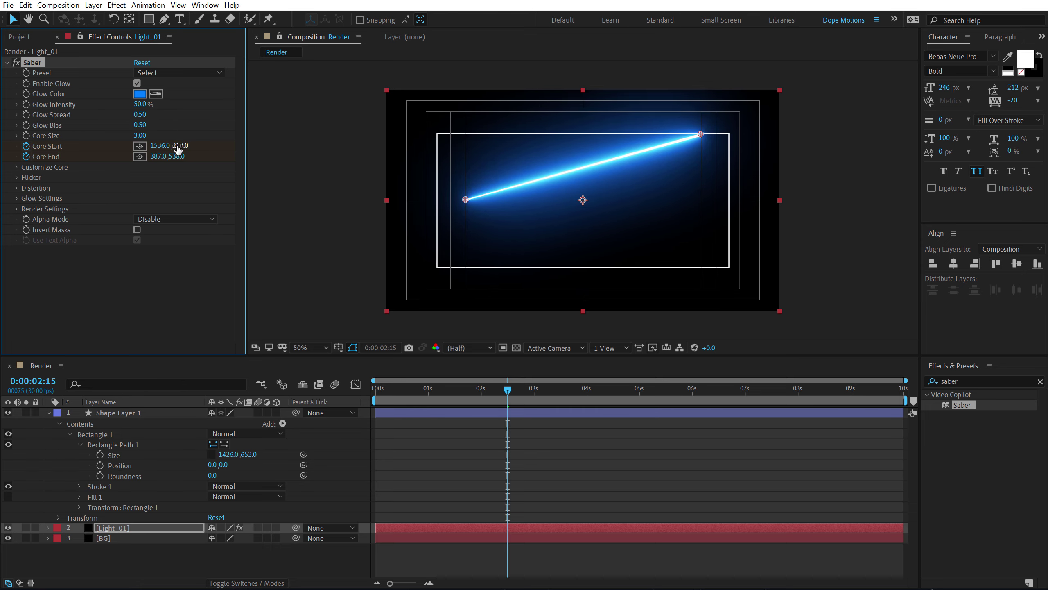
text(215)
key(KP_Enter)
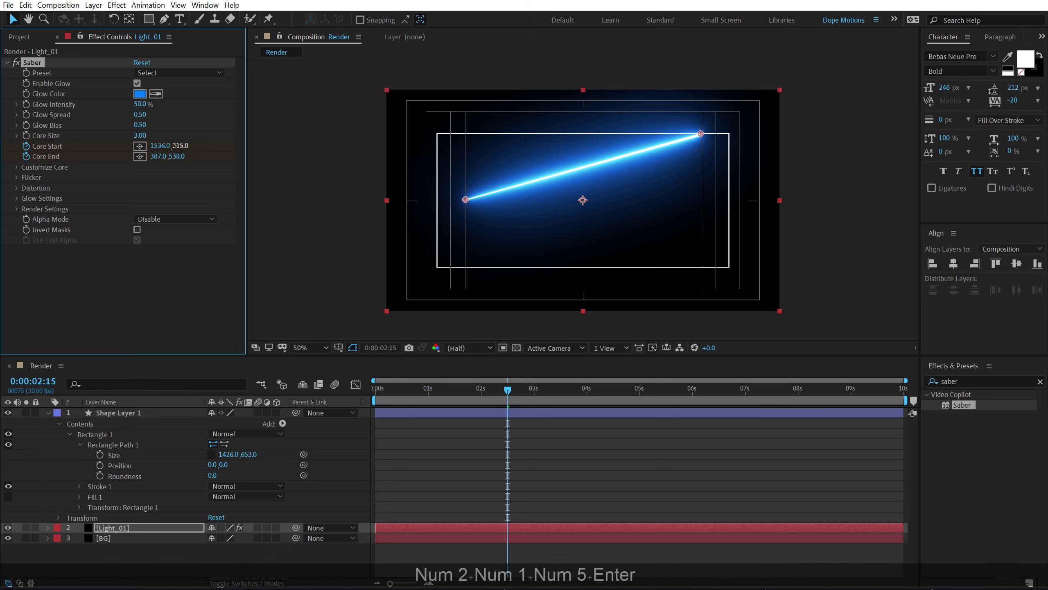
click(178, 156)
text(216)
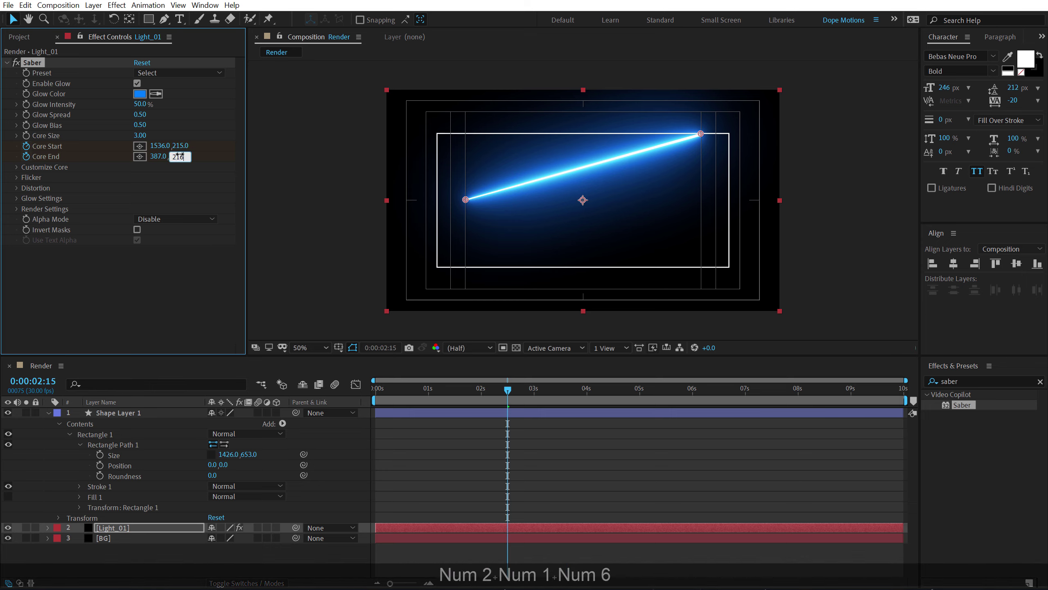
key(BackSpace)
text(5)
key(KP_Enter)
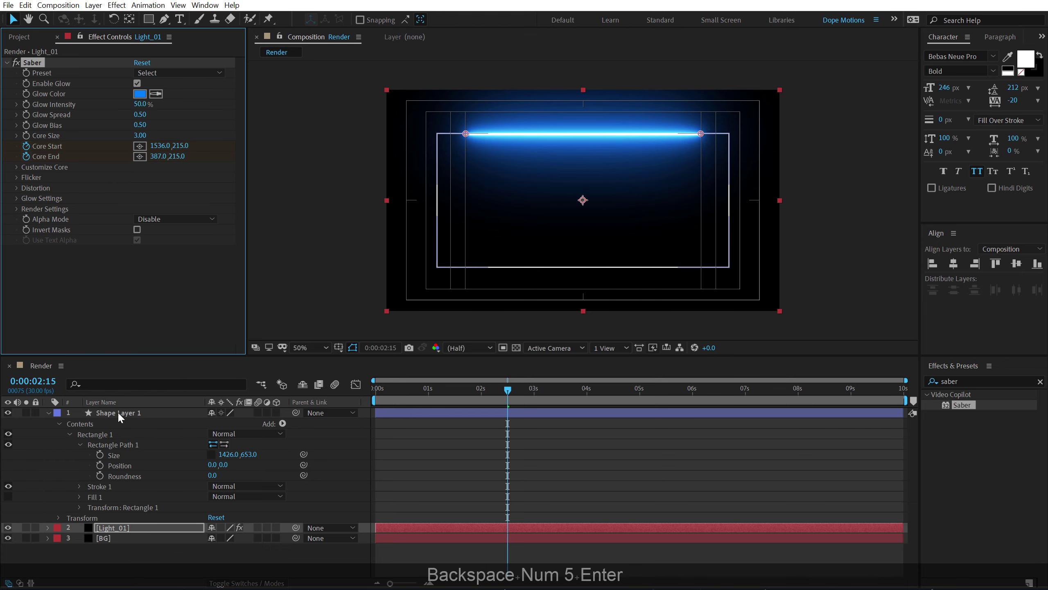
- Duplicate Light_01 and set the copy's Core End and Core Start Y to 860, placing it on the rectangle's lower edge
click(125, 528)
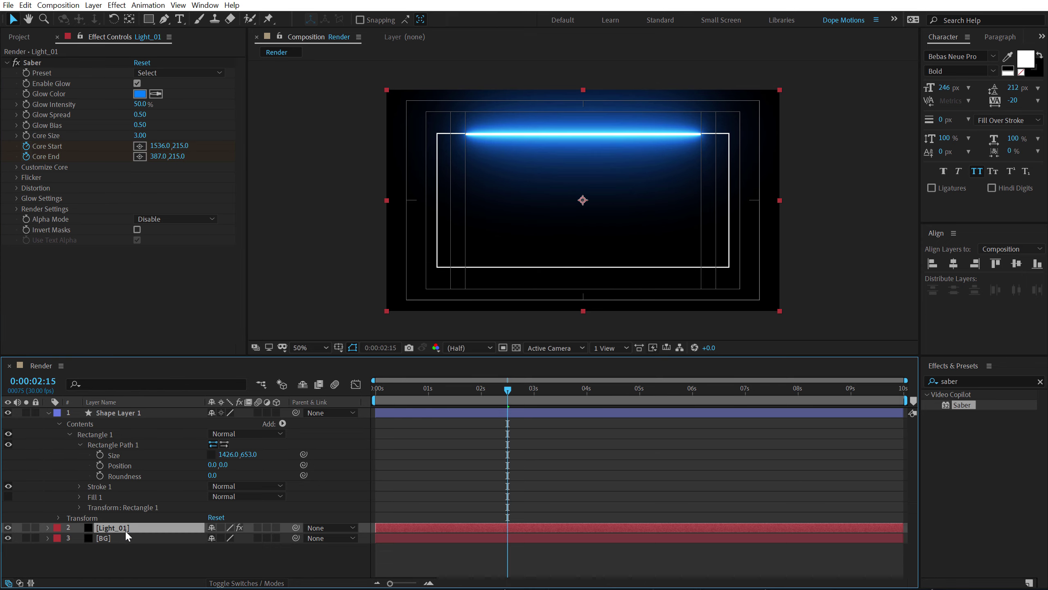
key(ctrl+d)
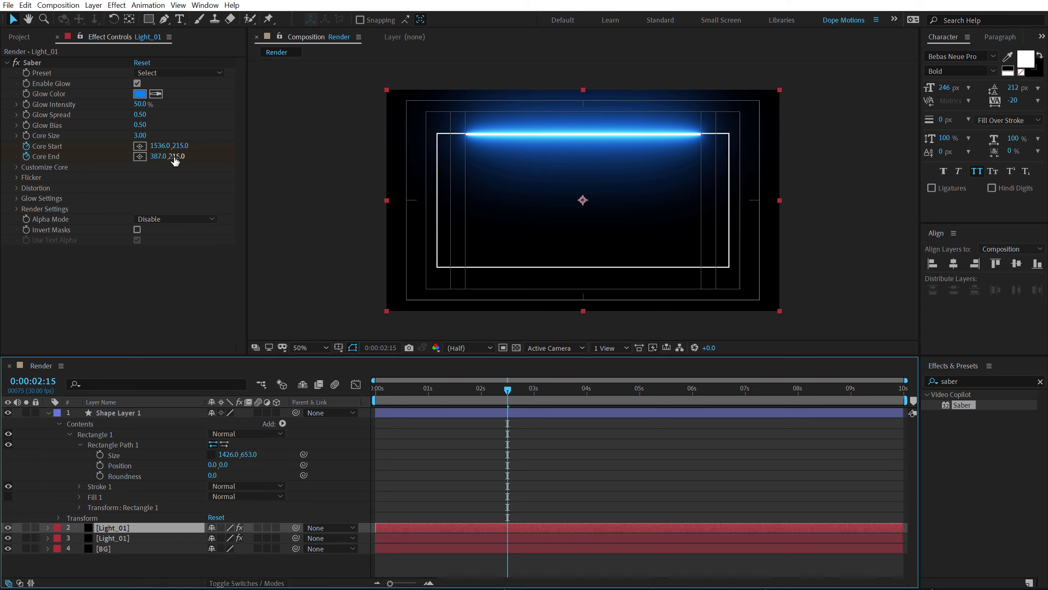
drag(180, 156, 534, 196)
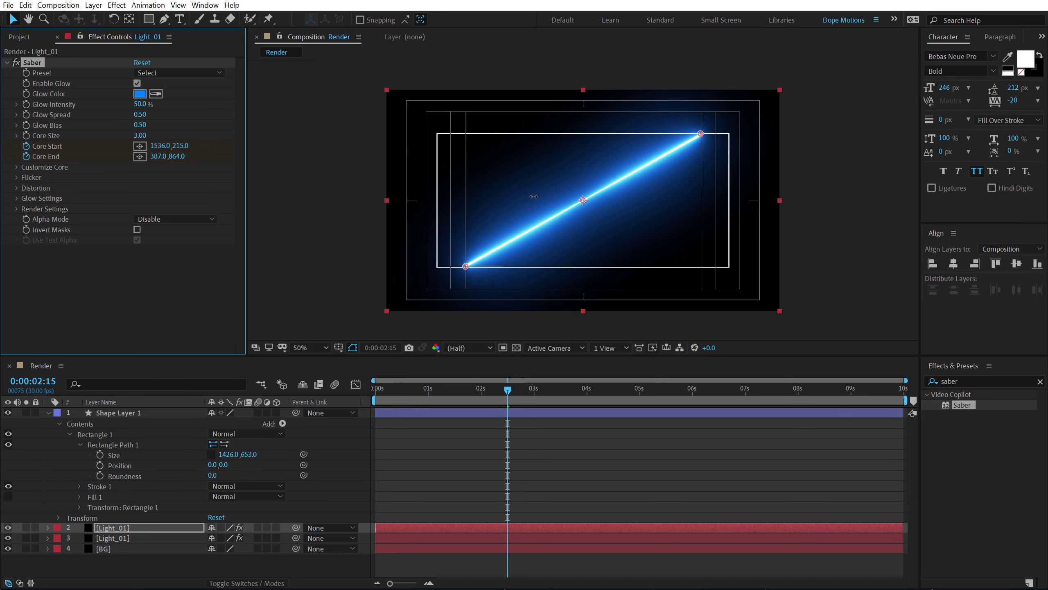
click(177, 156)
text(860)
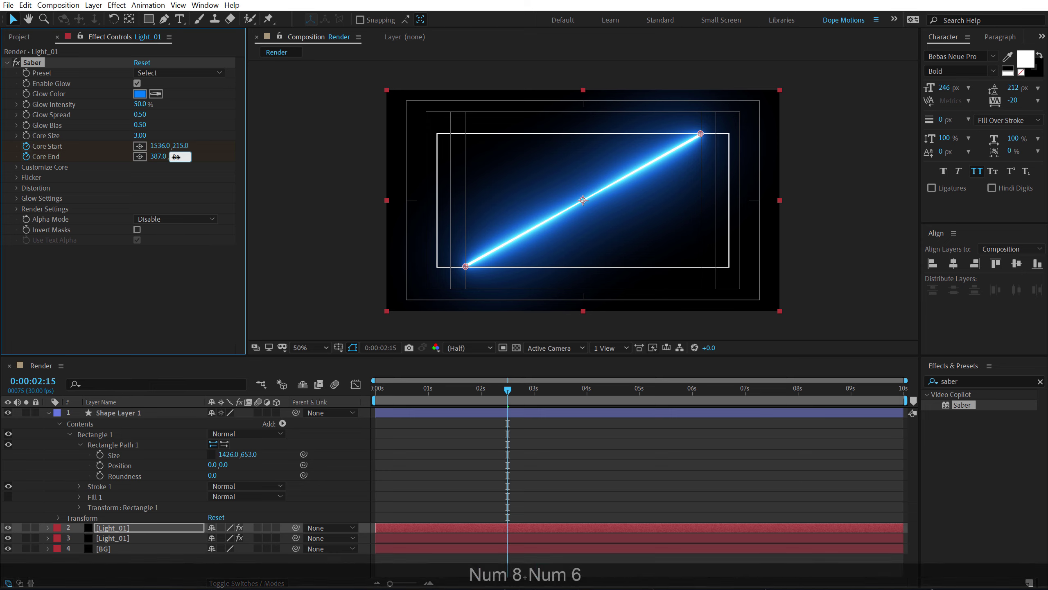
key(KP_Enter)
click(181, 146)
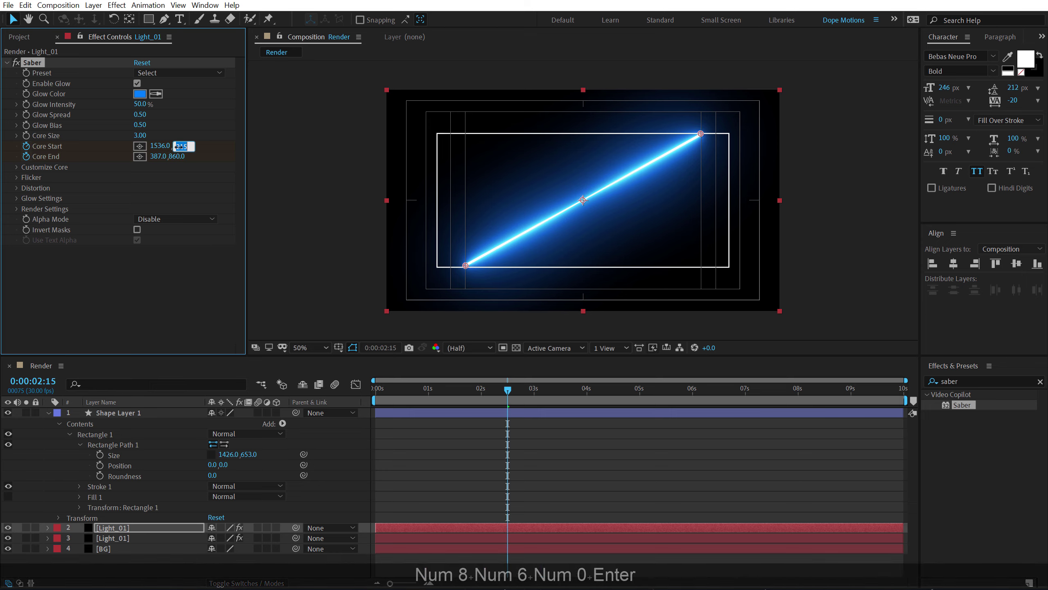
text(860)
key(KP_Enter)
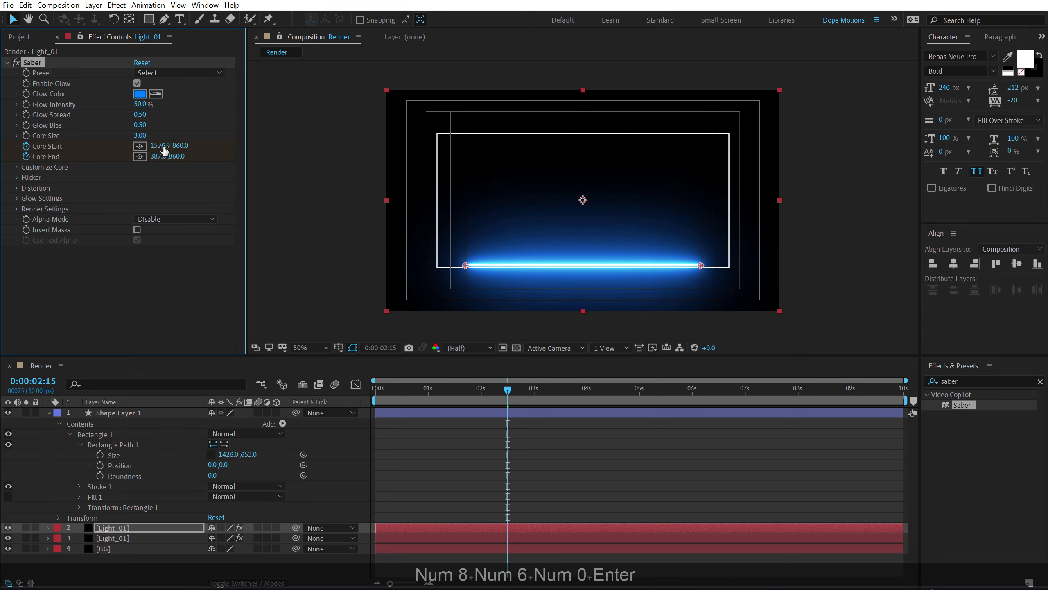
- Set the blending mode of both Light_01 layers to Screen
ctrl+click(124, 539)
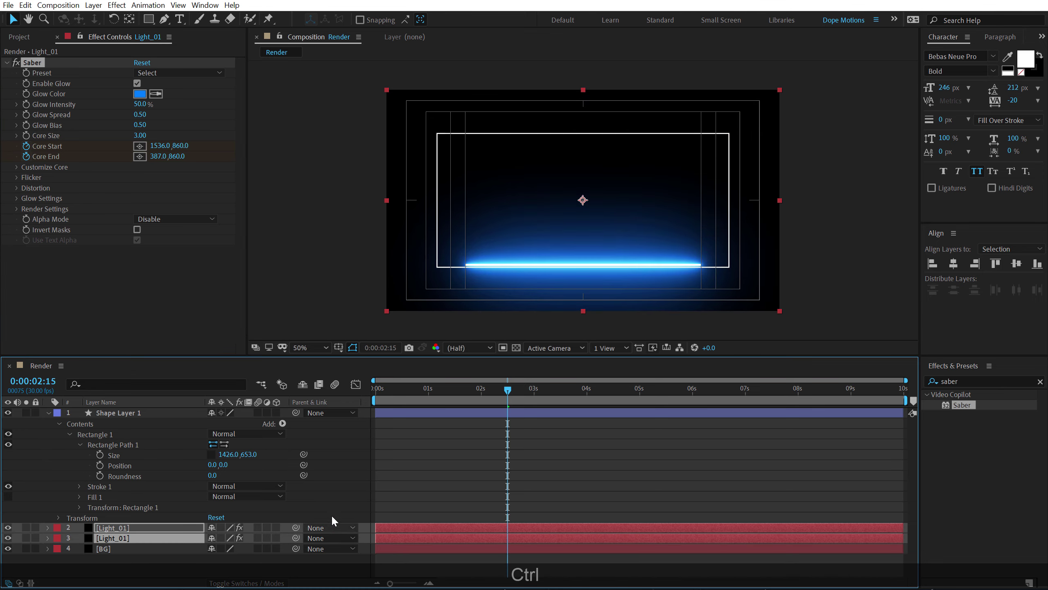
key(F4)
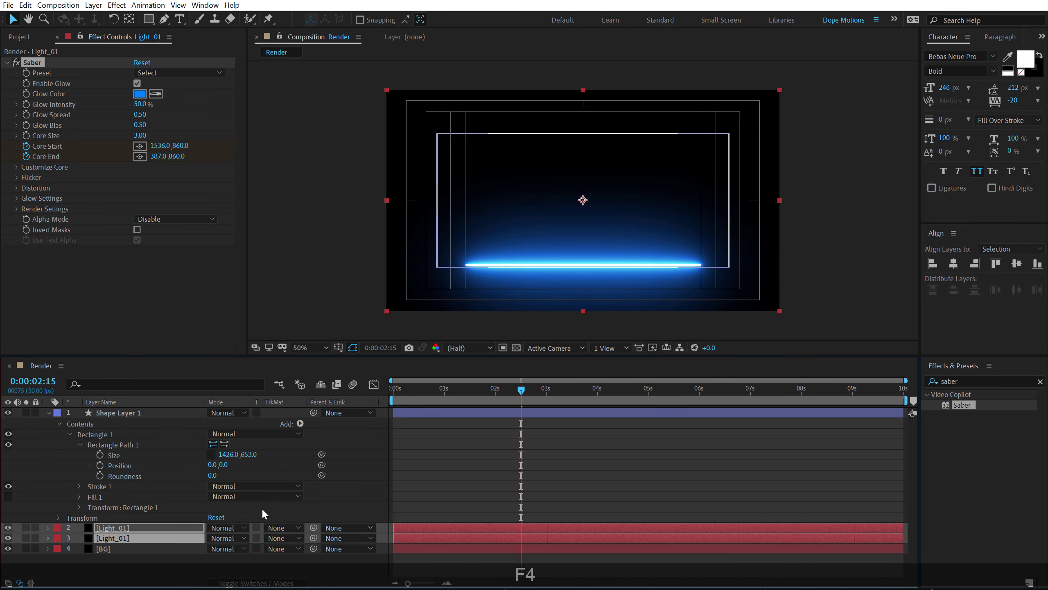
click(230, 526)
click(235, 171)
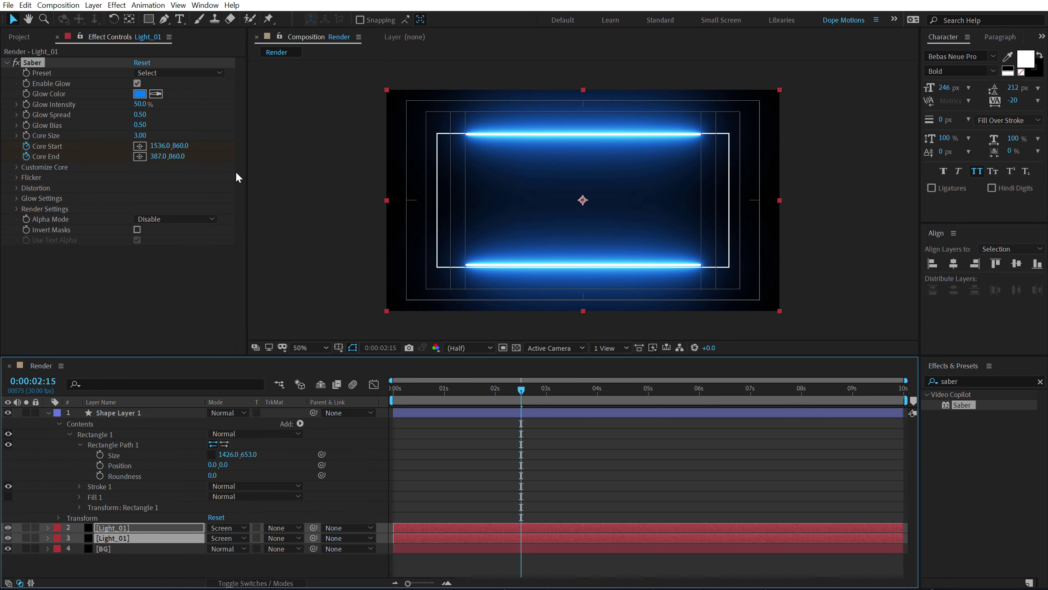
- Change the Saber glow color of the lower beam's Light_01 layer to pinkish red FF0040
click(117, 528)
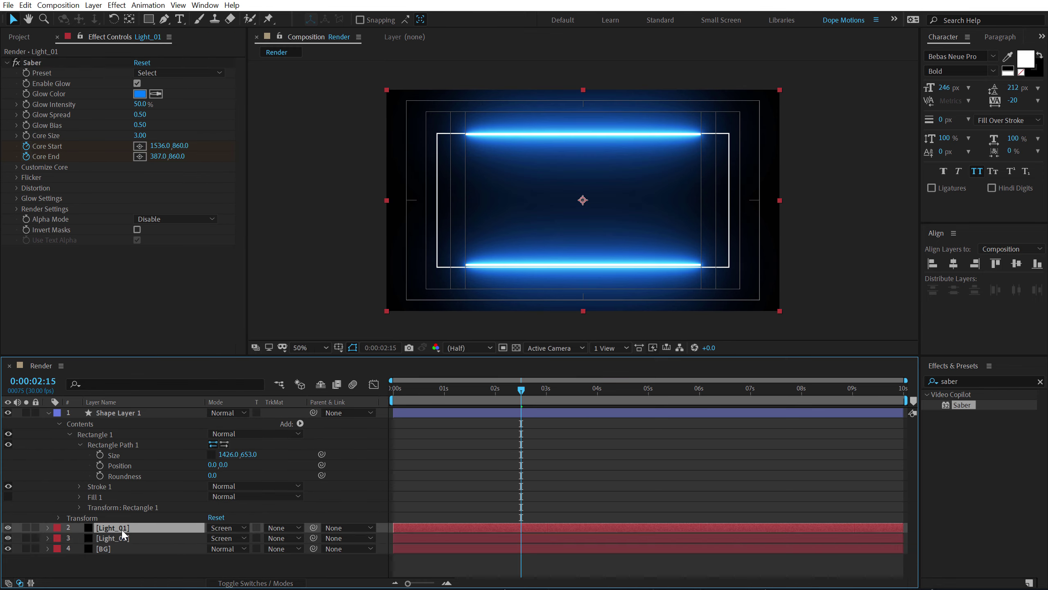
click(145, 95)
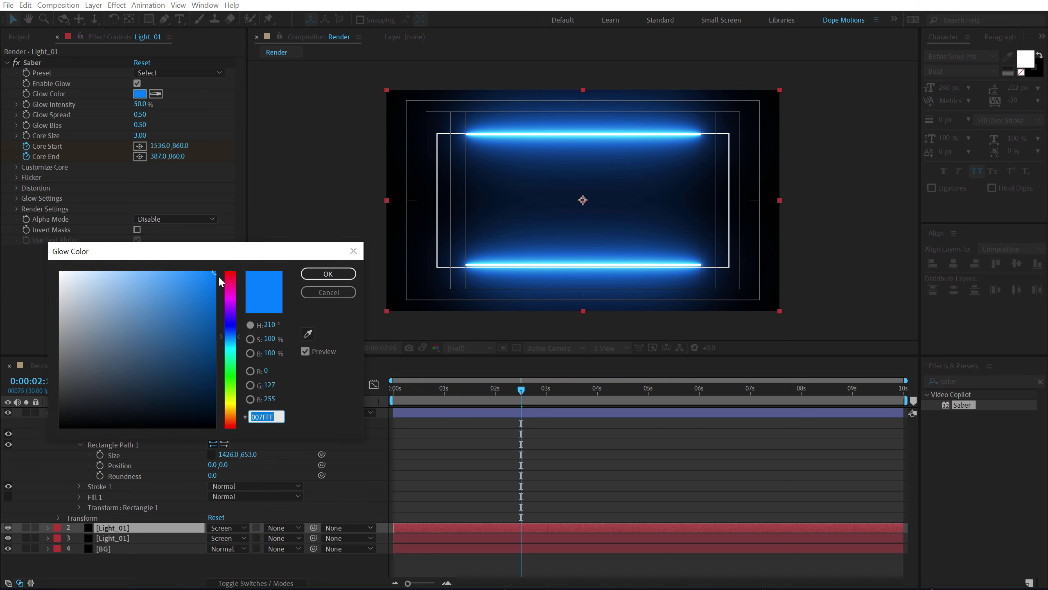
click(231, 282)
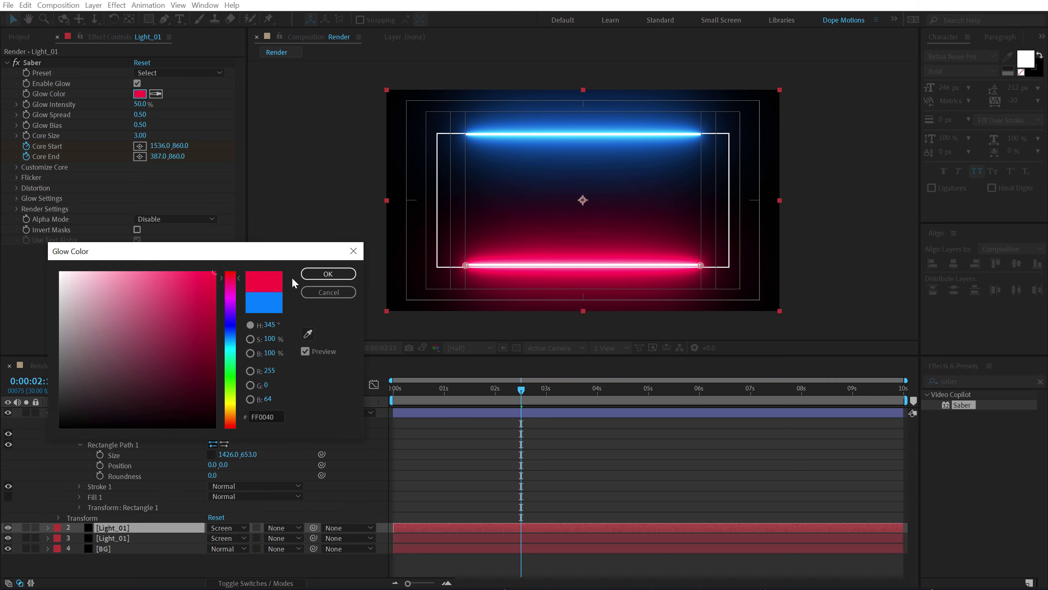
click(328, 274)
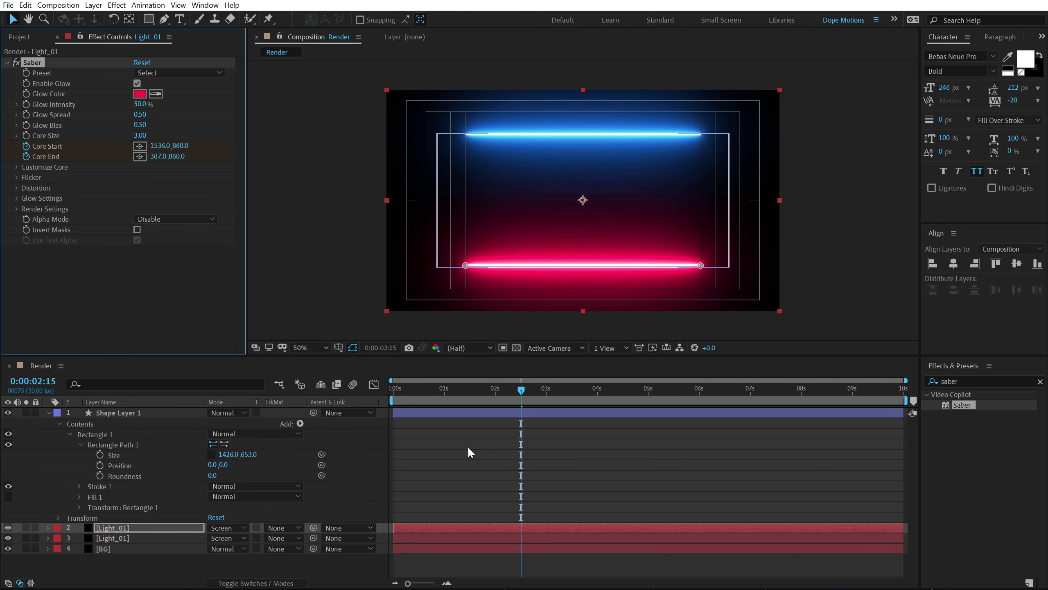
- Delete the rectangle shape layer used as a placement guide
click(112, 413)
key(Delete)
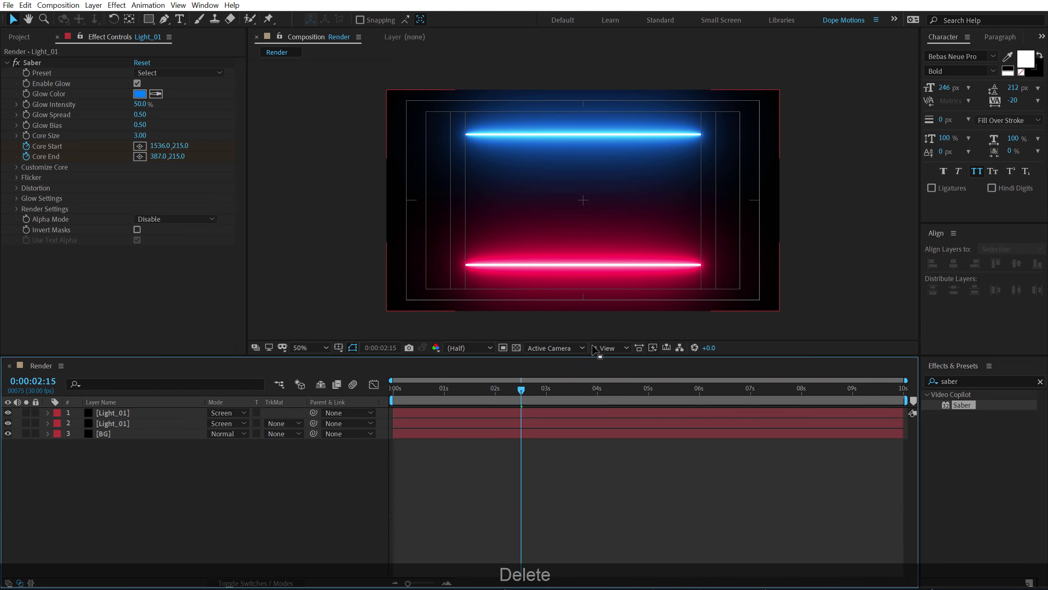
- Turn Saber's Motion Blur off in the Render Settings of both Light_01 layers and scrub the timeline back to 0:00:00:29
scroll(544, 167, up, 1)
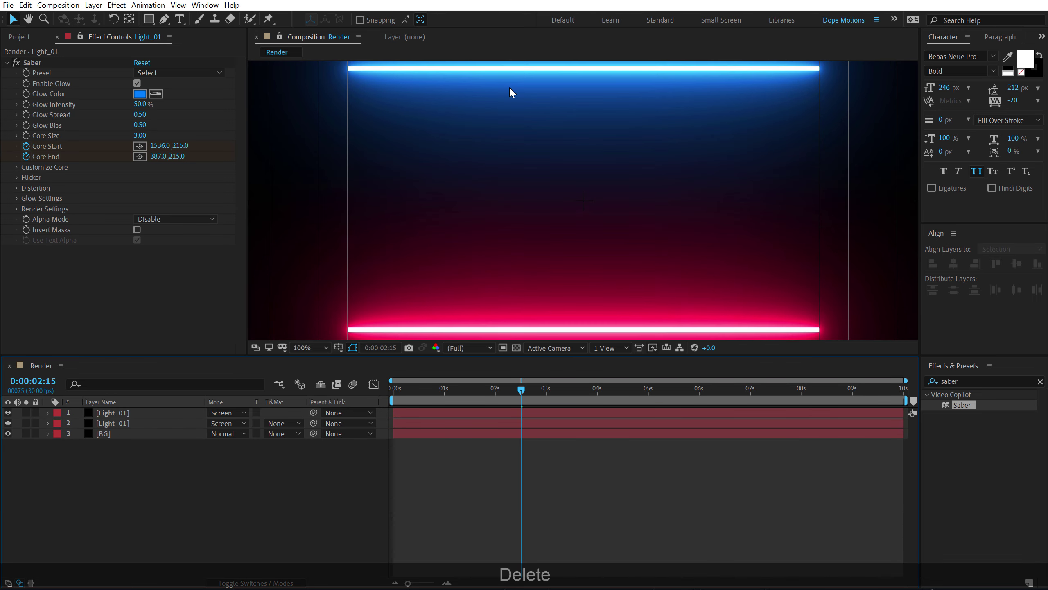
click(492, 389)
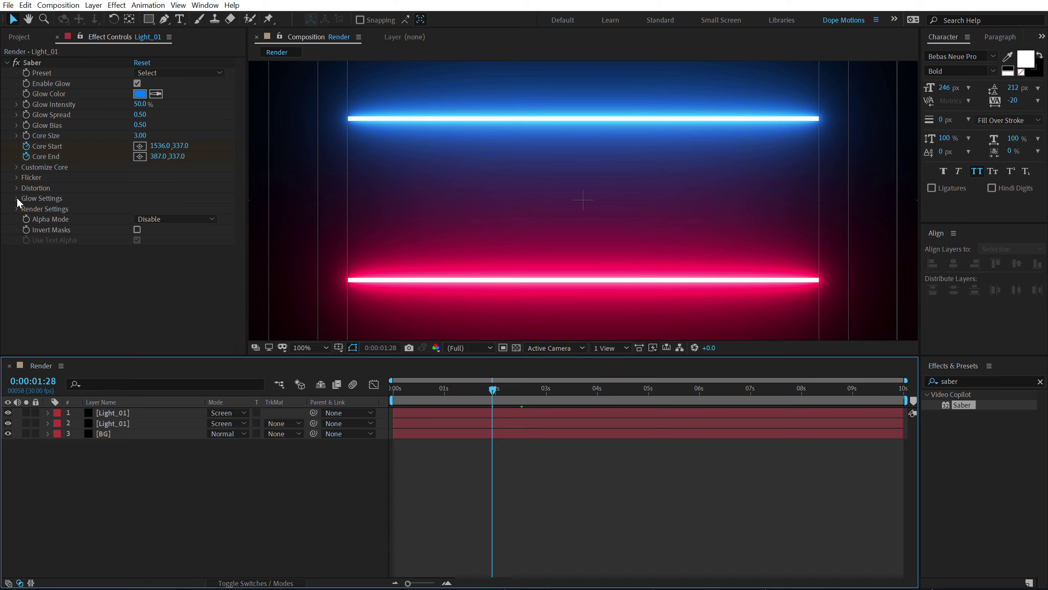
click(16, 208)
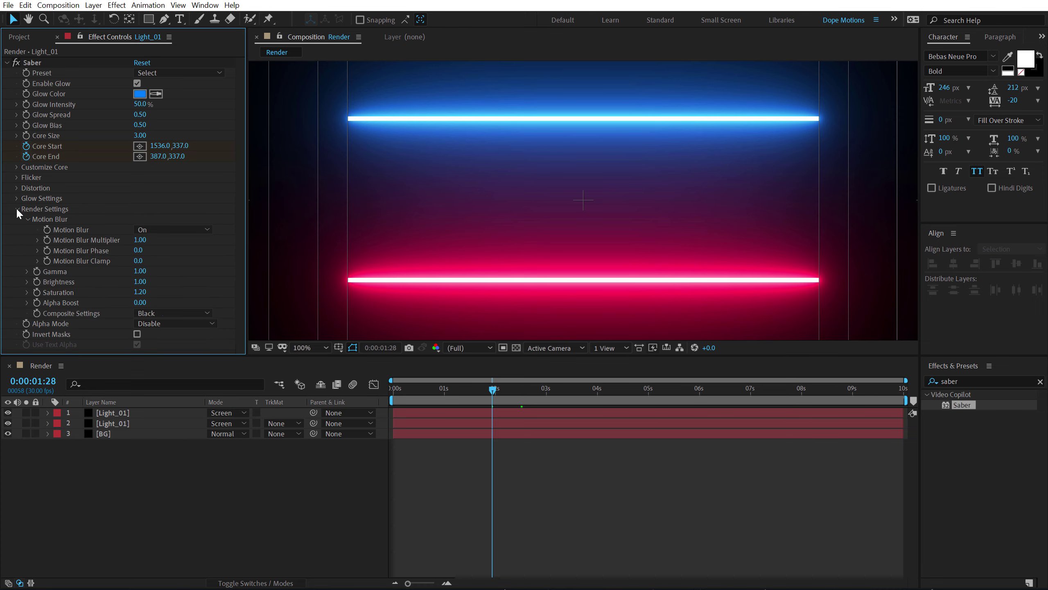
click(160, 230)
click(159, 252)
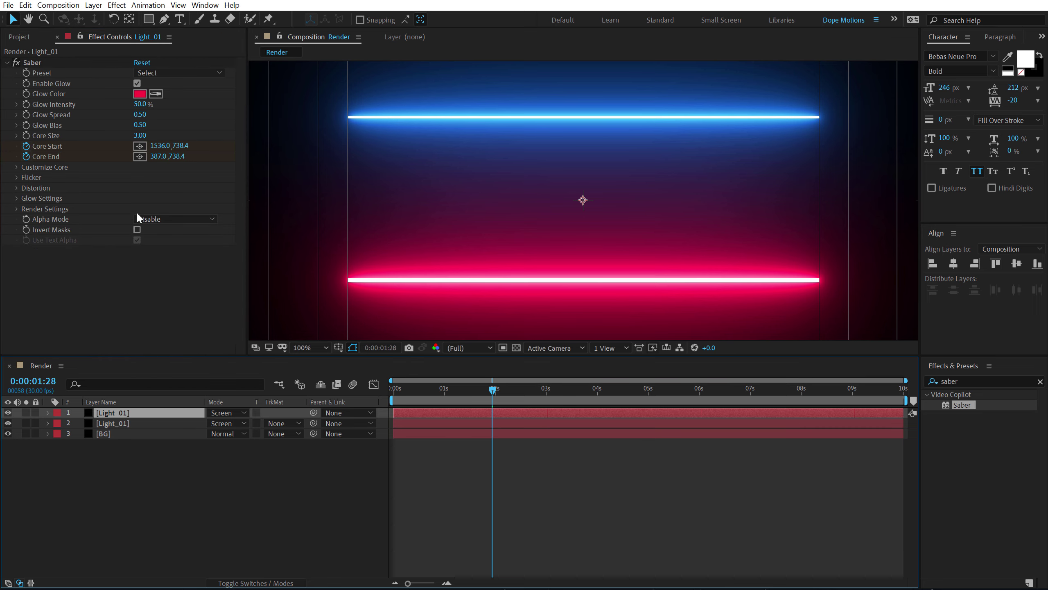
click(17, 208)
click(200, 230)
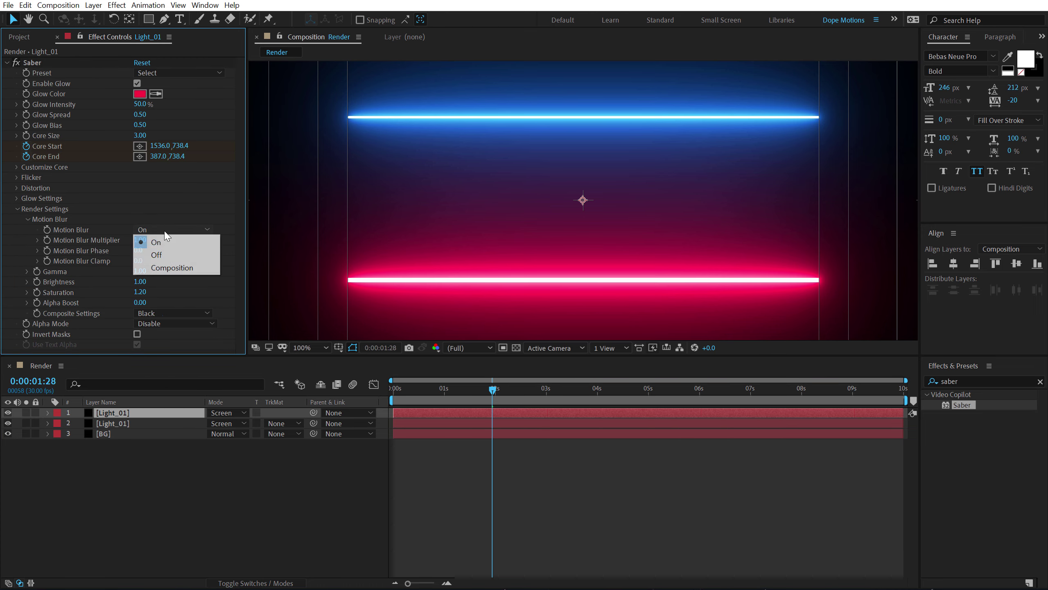
click(167, 255)
click(183, 478)
scroll(478, 265, down, 2)
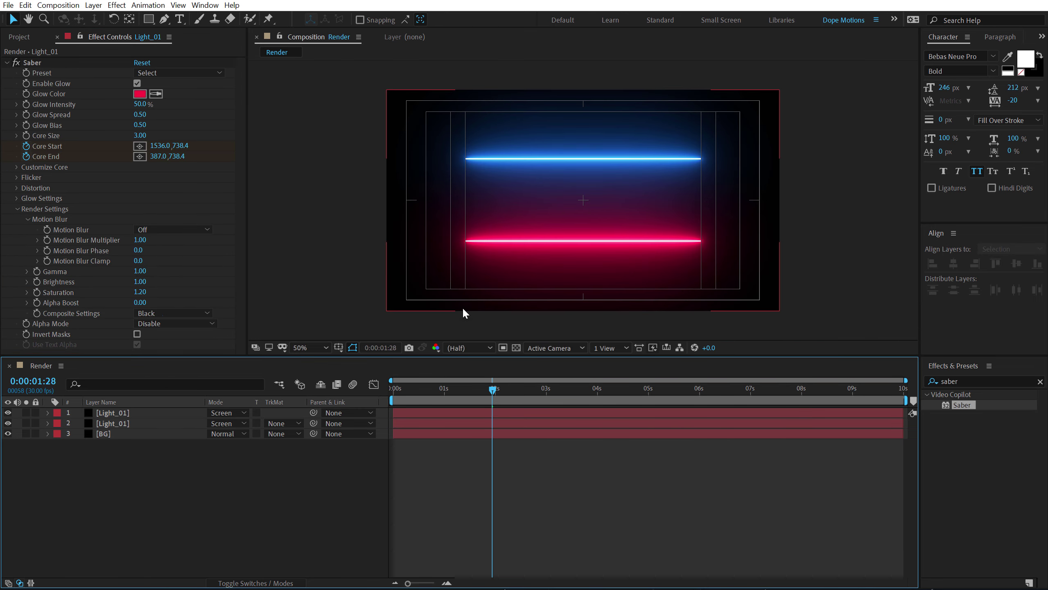
drag(421, 397, 444, 390)
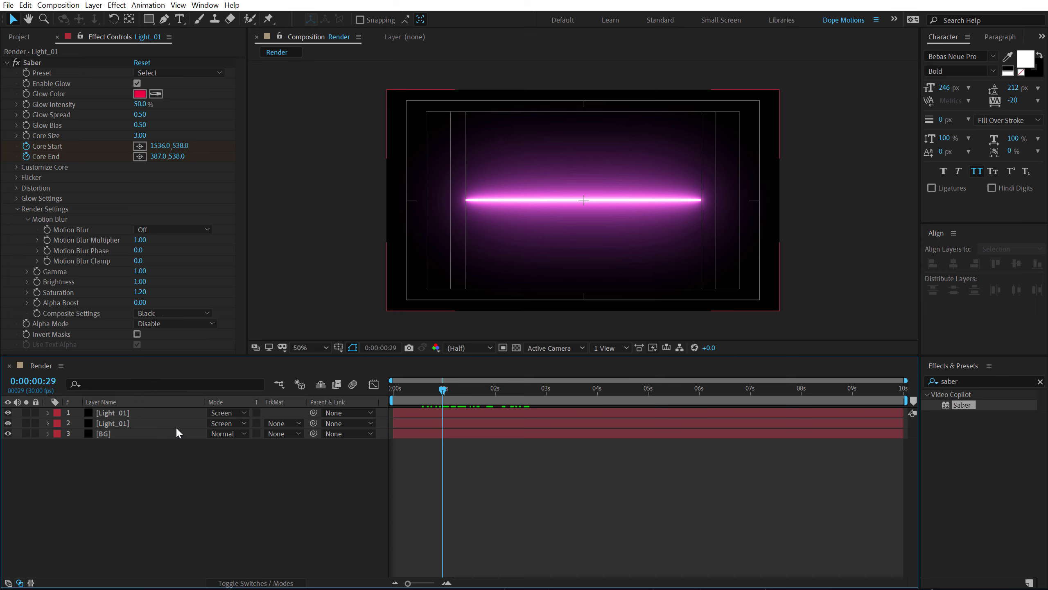
- Add an opacity keyframe of 0% at 0:00:00:10 on the red beam's Light_01 layer
key(Page_Down)
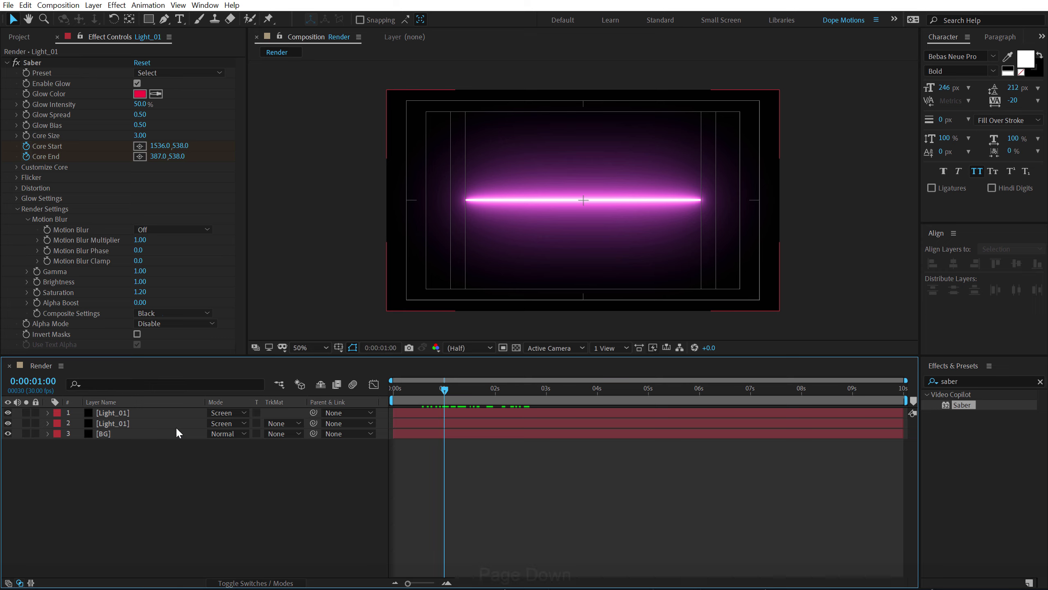
click(112, 413)
key(t)
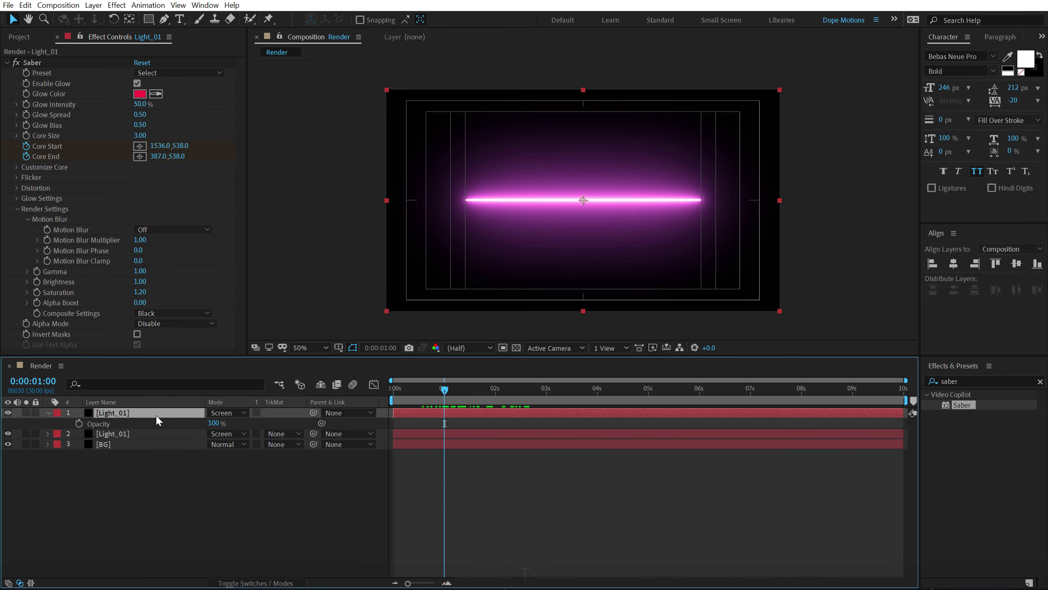
scroll(424, 432, up, 3)
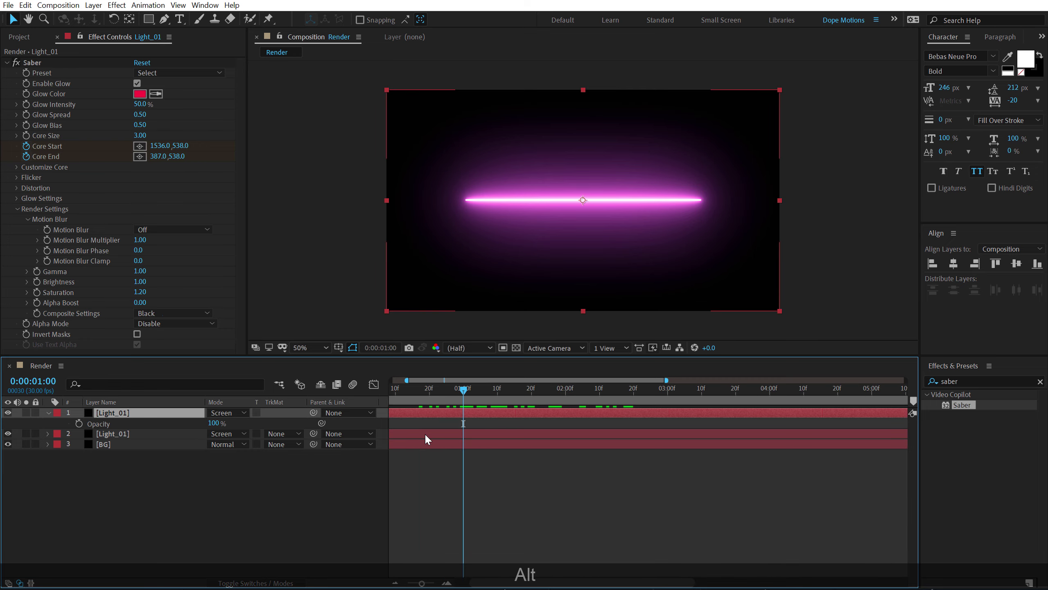
scroll(457, 514, up, 3)
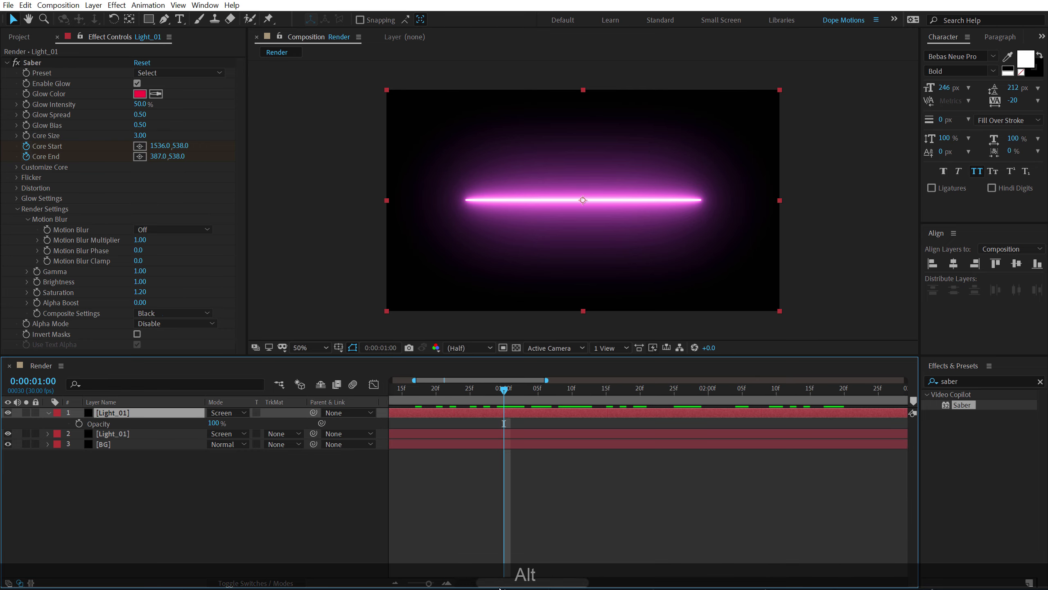
drag(500, 584, 480, 584)
click(459, 390)
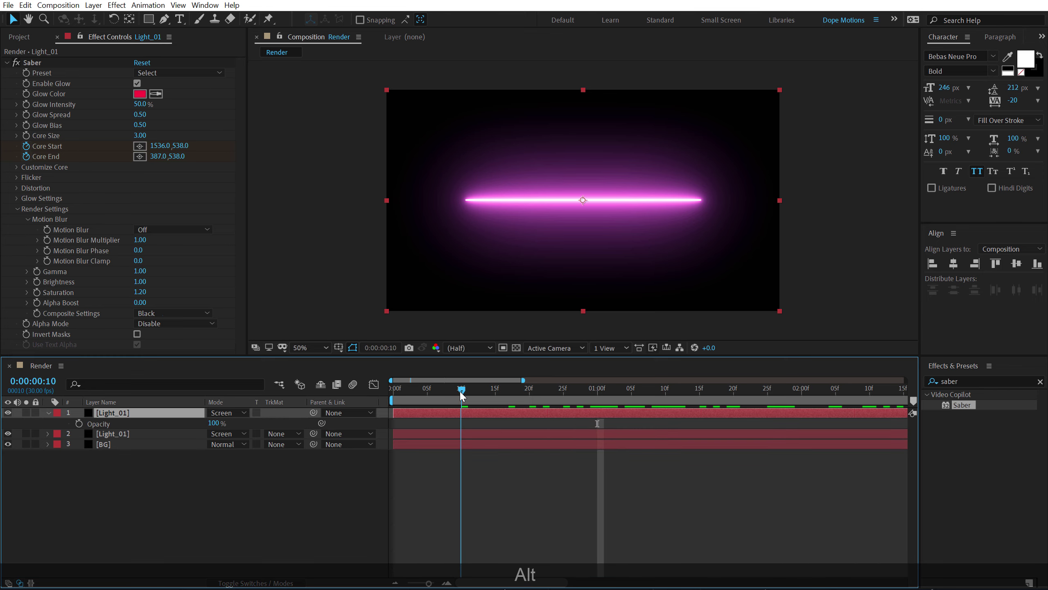
drag(214, 423, 83, 424)
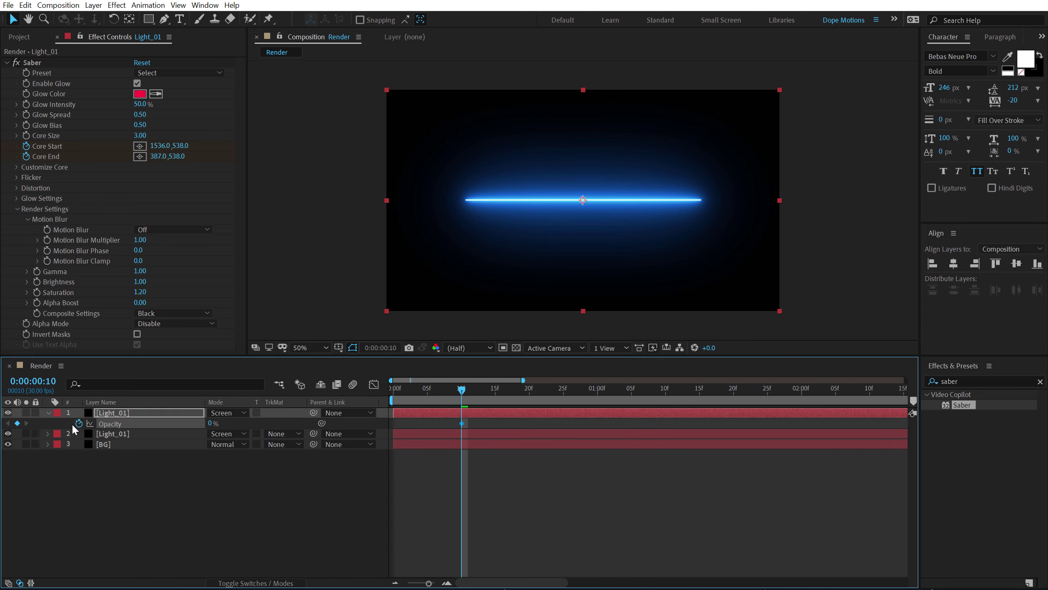
- Keyframe the red beam's opacity at 50% on 0:00:00:12 and 10% on 0:00:00:14
key(Page_Down)
key(Page_Down)
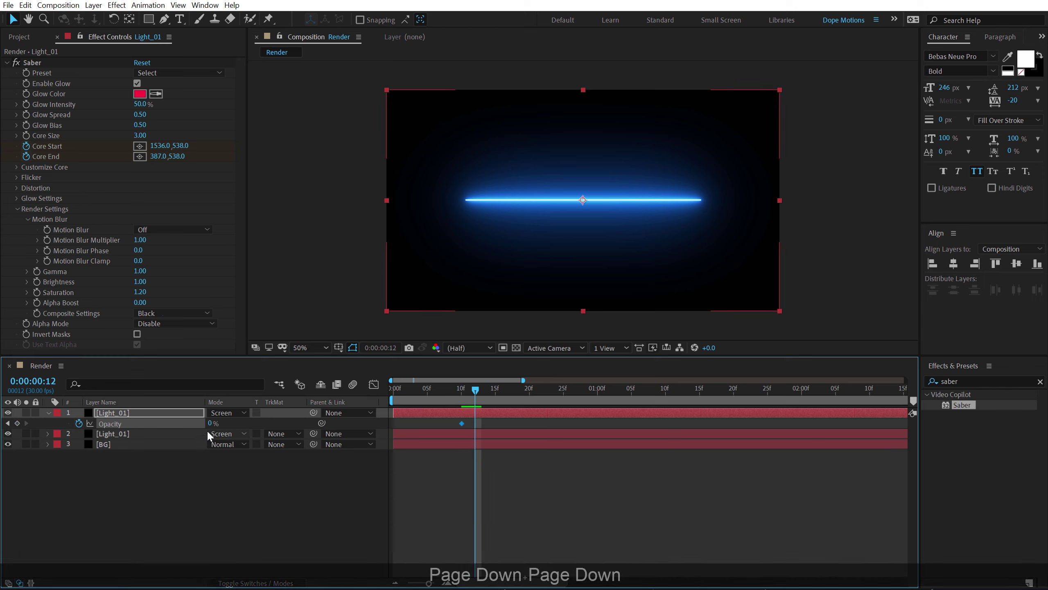
click(211, 423)
text(50)
key(Return)
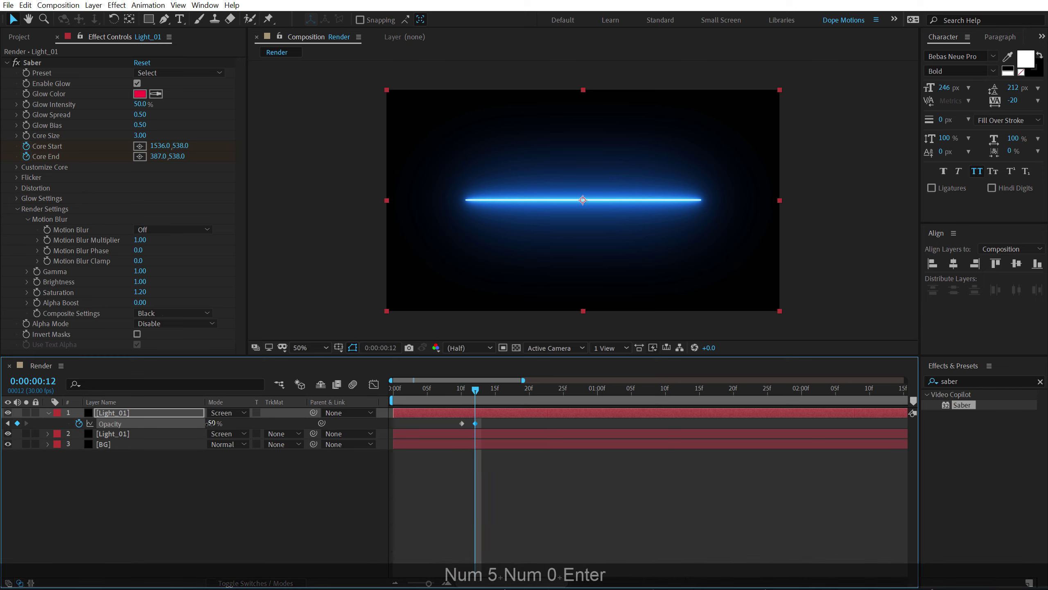
key(Page_Down)
key(Page_Down)
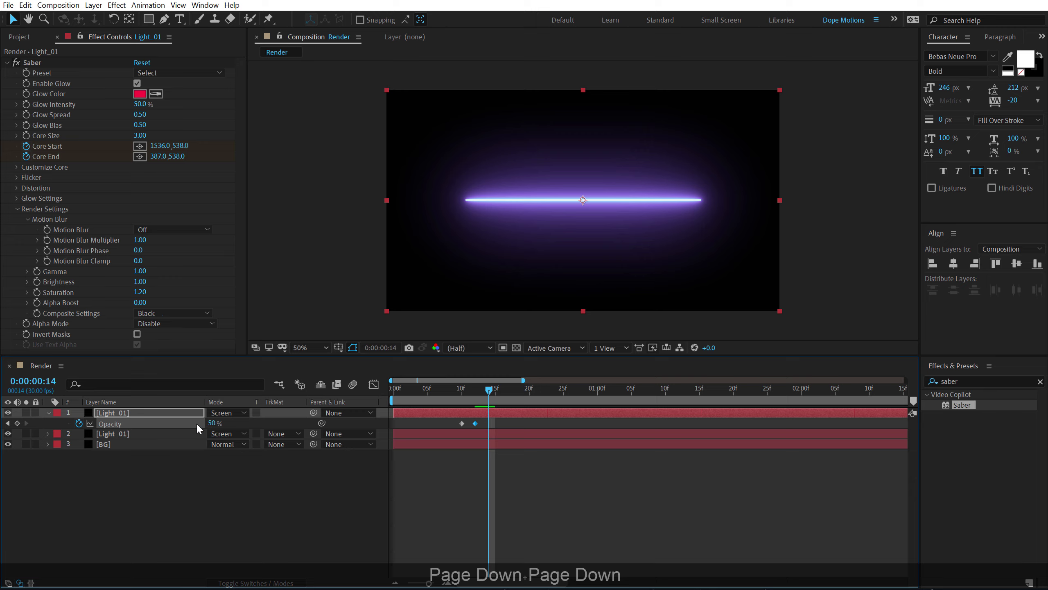
text(10)
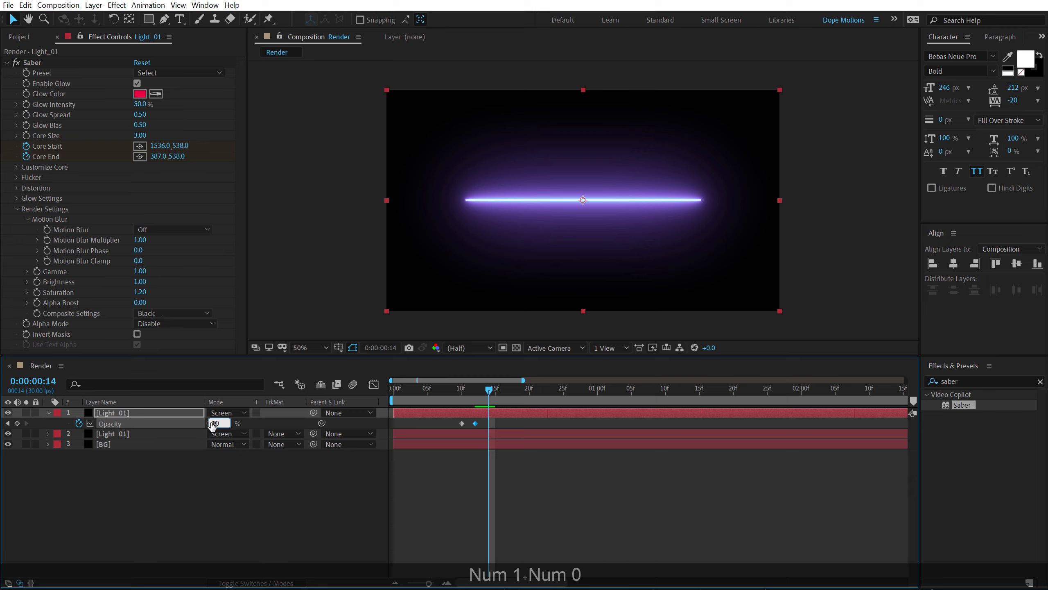
key(Return)
- Keyframe the red beam's opacity at 75% on 0:00:00:16 and 20% on 0:00:00:18
key(Page_Down)
key(Page_Down)
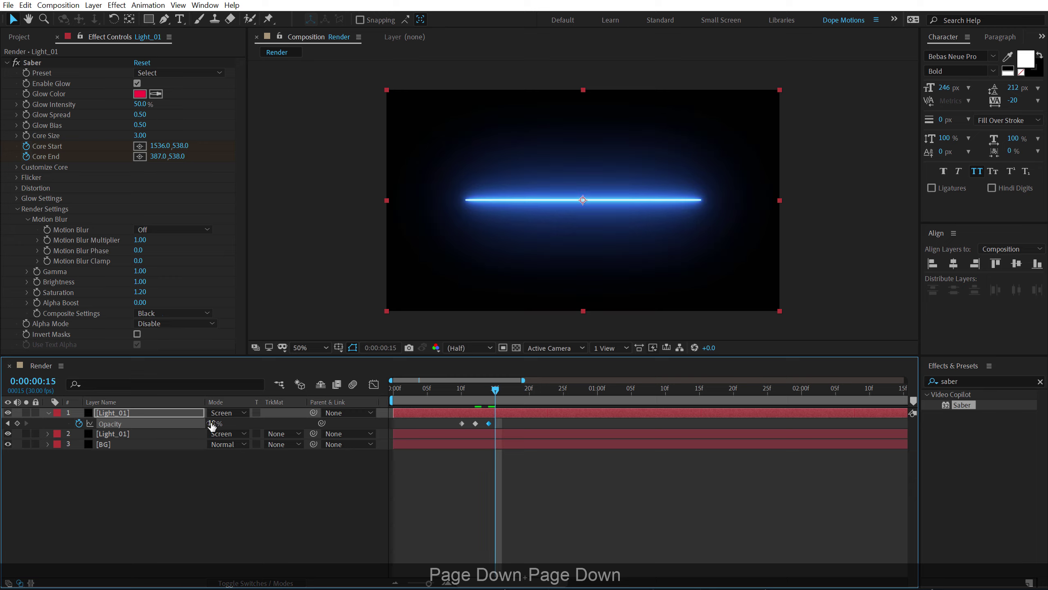
text(75)
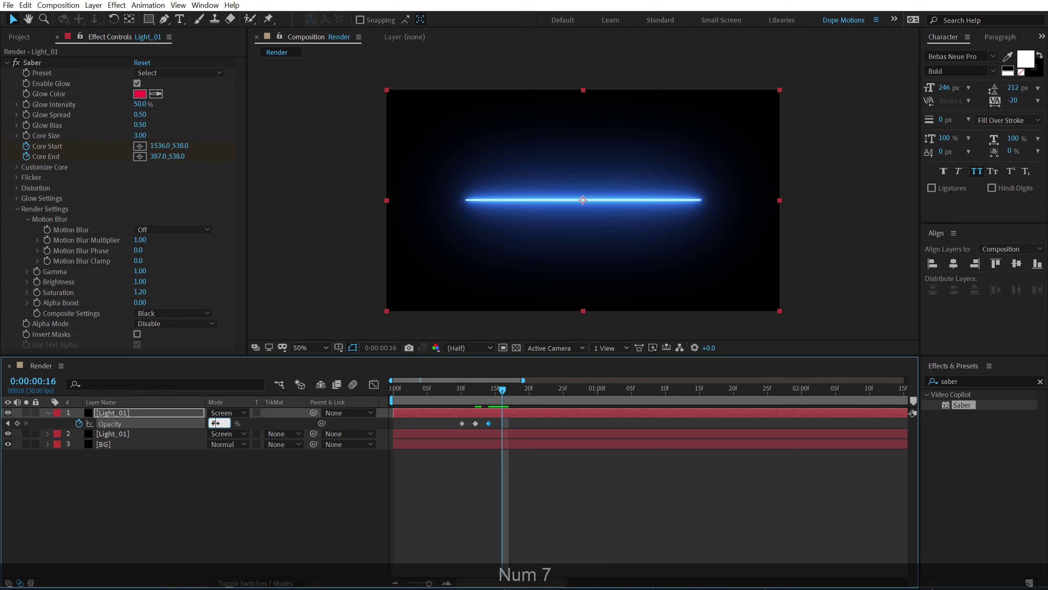
key(Return)
key(Page_Down)
key(Page_Down)
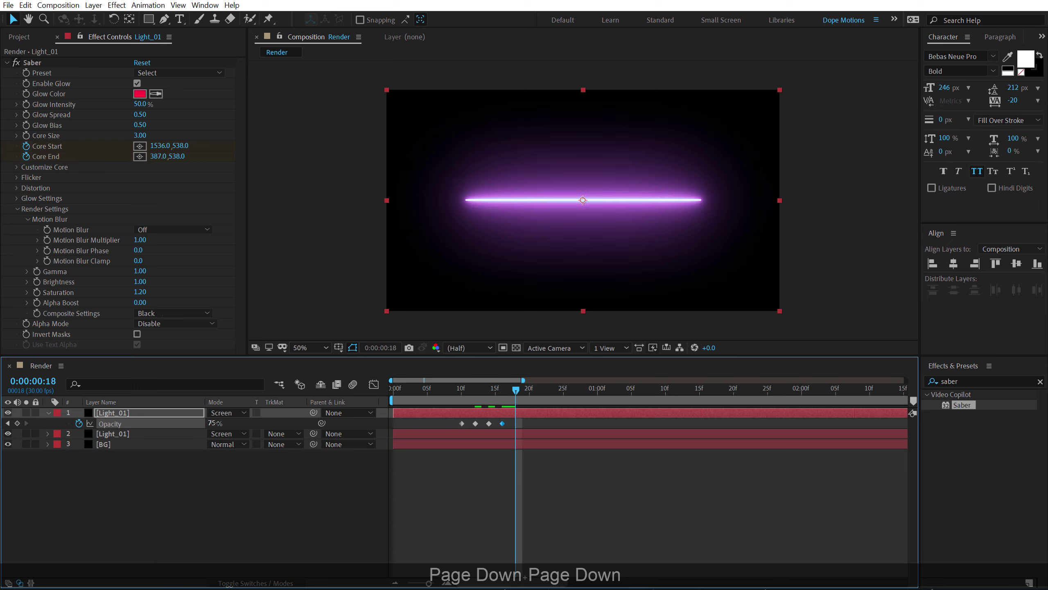
text(20)
key(Return)
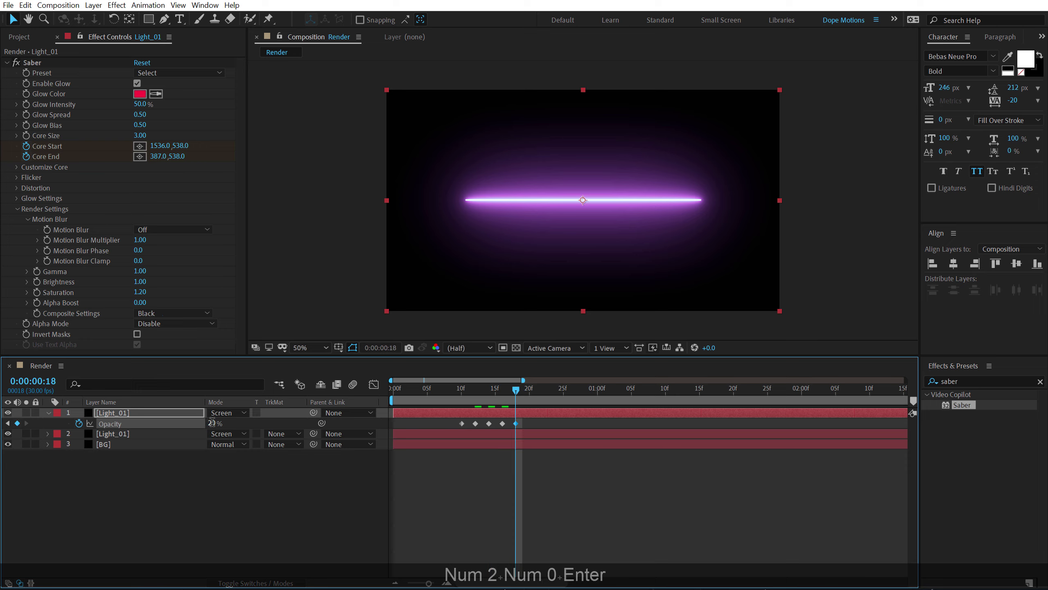
- Keyframe the red beam's opacity at 85% on 0:00:00:20 and 30% on 0:00:00:22
key(Page_Down)
key(Page_Down)
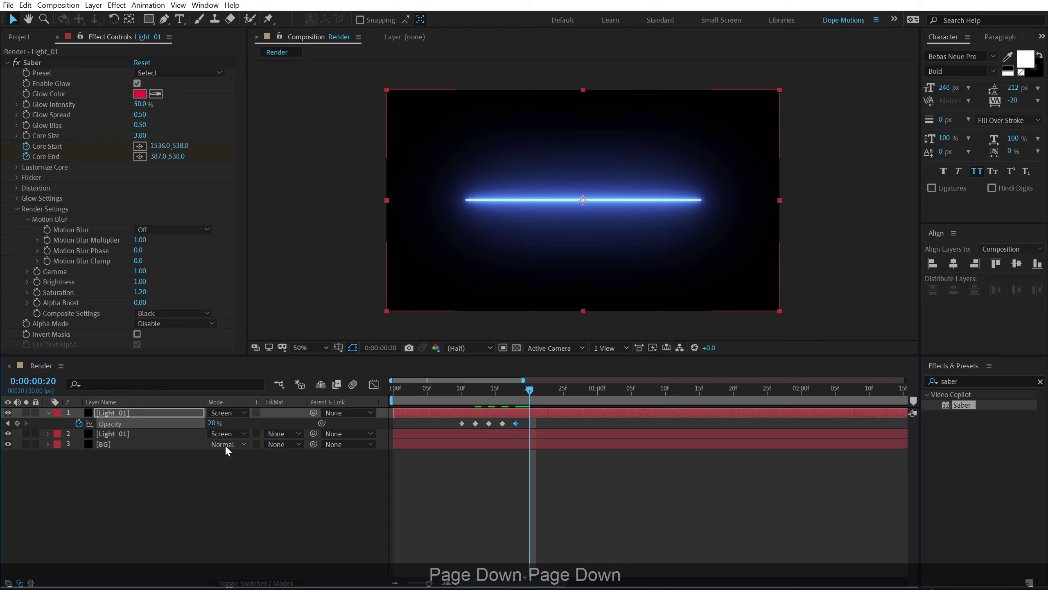
click(211, 423)
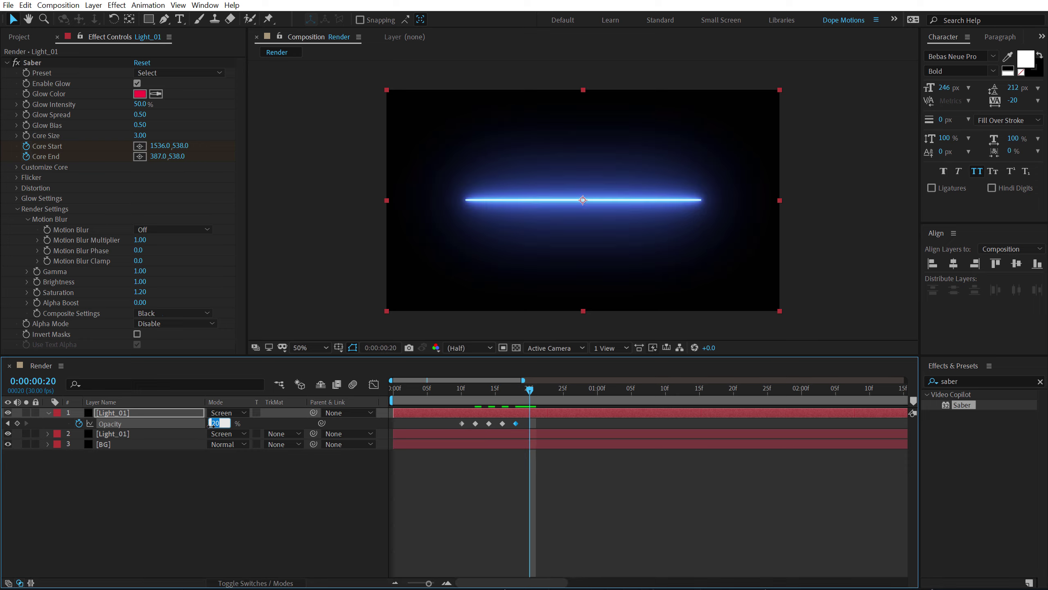
text(85)
key(Return)
key(Page_Down)
key(Page_Down)
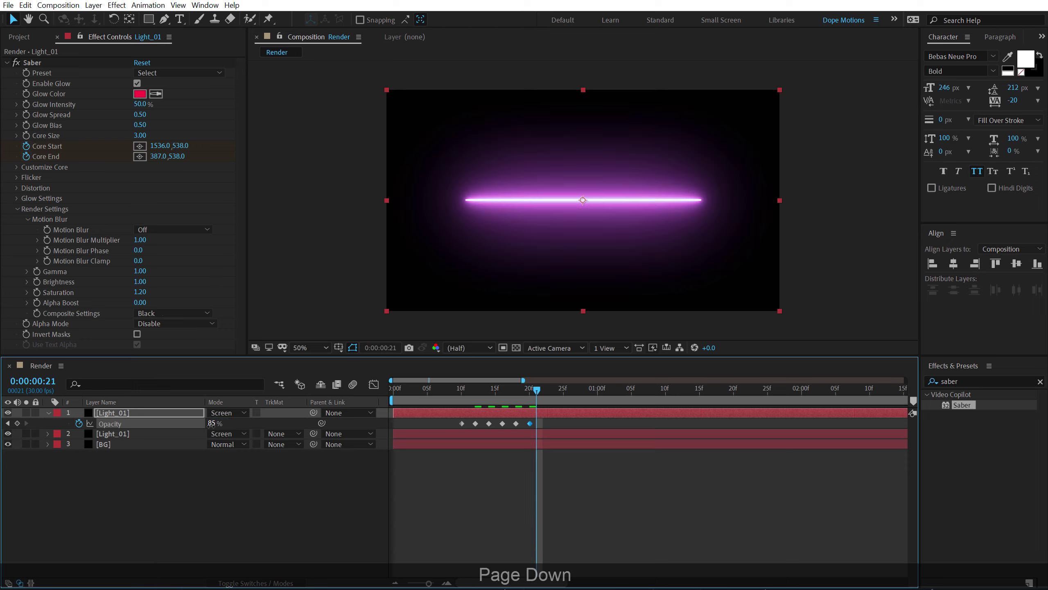
key(KP_3)
key(KP_0)
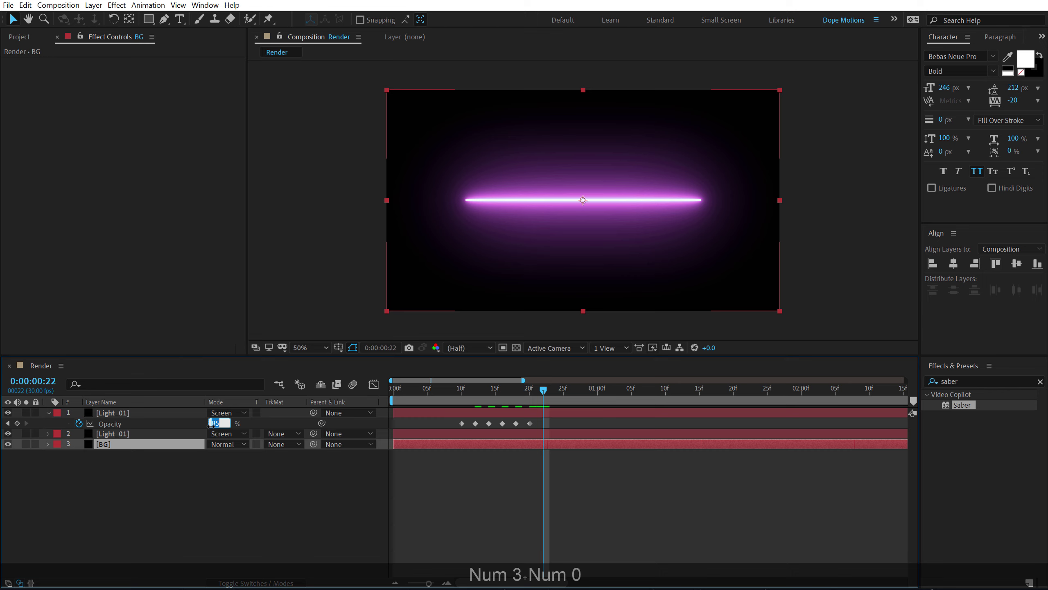
key(KP_Enter)
- Keyframe the red beam's opacity at 75% on 0:00:00:24 and 20% on 0:00:00:26
key(Page_Down)
key(Page_Down)
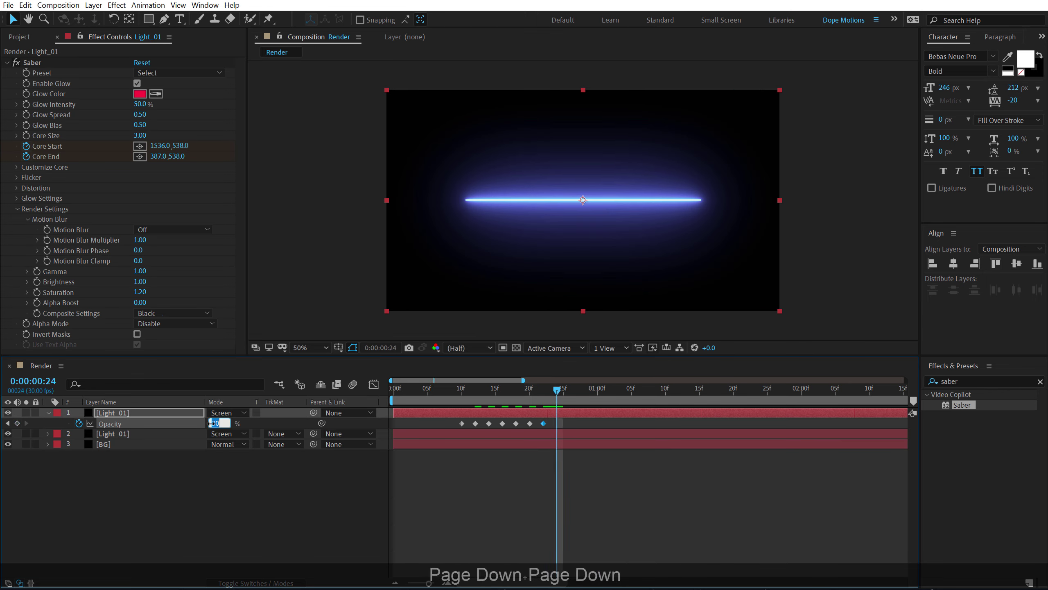
click(211, 424)
text(7)
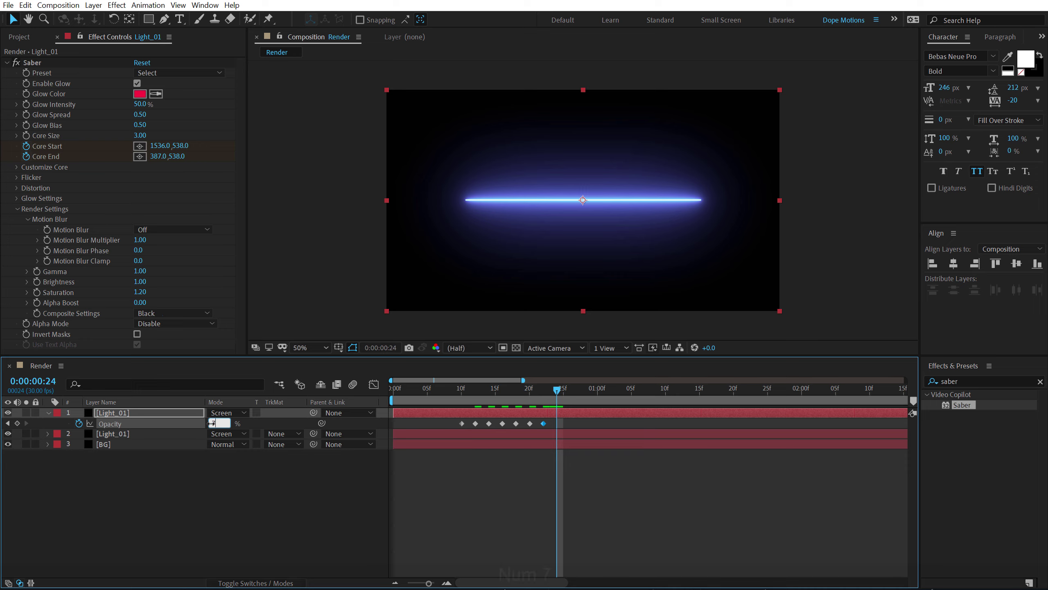
text(5)
key(KP_Enter)
key(Page_Down)
key(Page_Down)
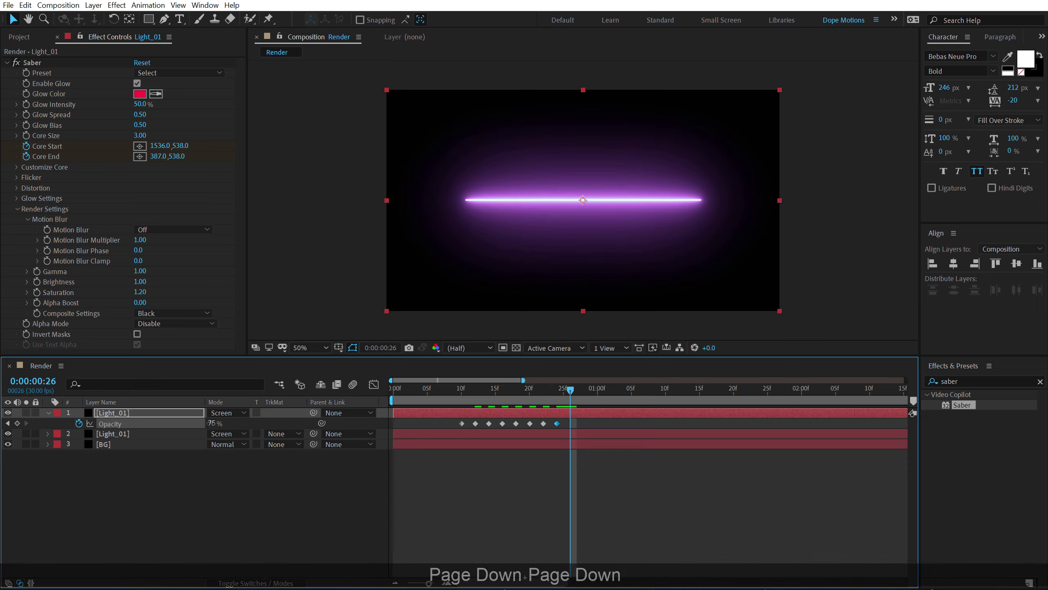
text(20)
key(KP_Enter)
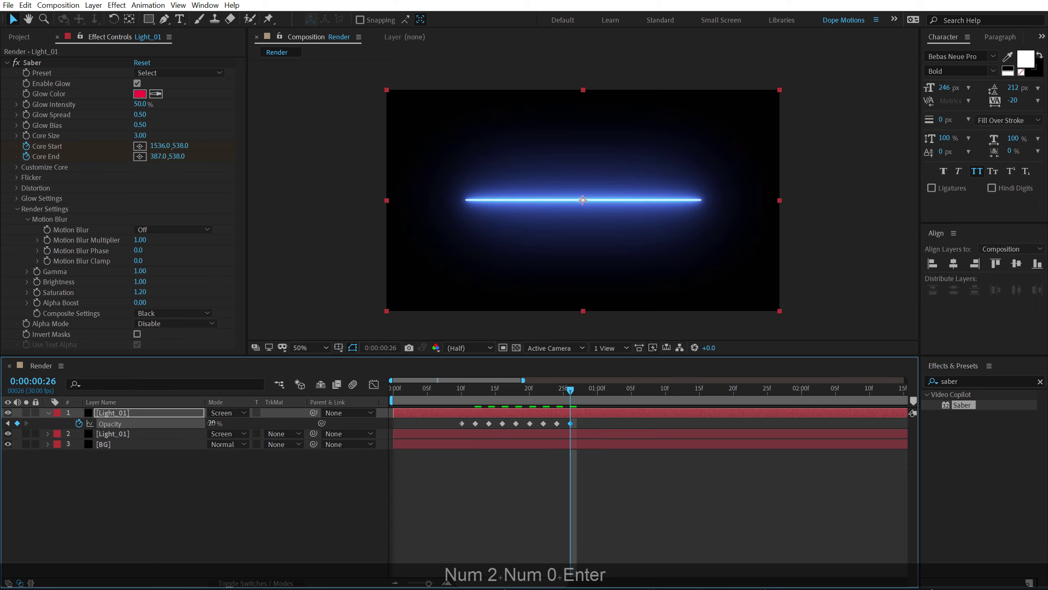
- End the red beam's opacity flicker with a 100% keyframe at 0:00:00:28
key(Page_Down)
key(Page_Down)
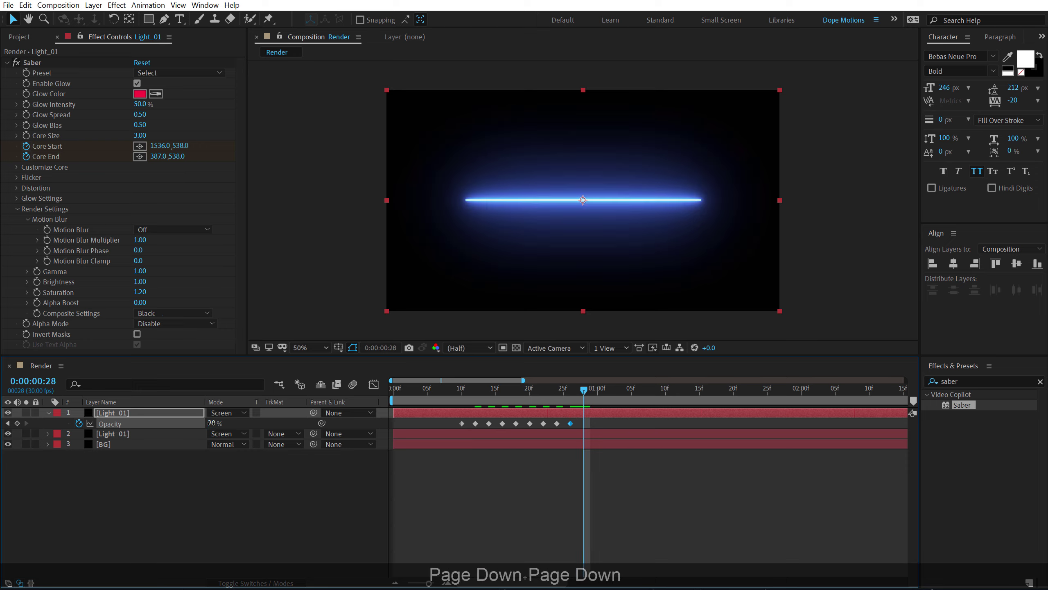
text(100)
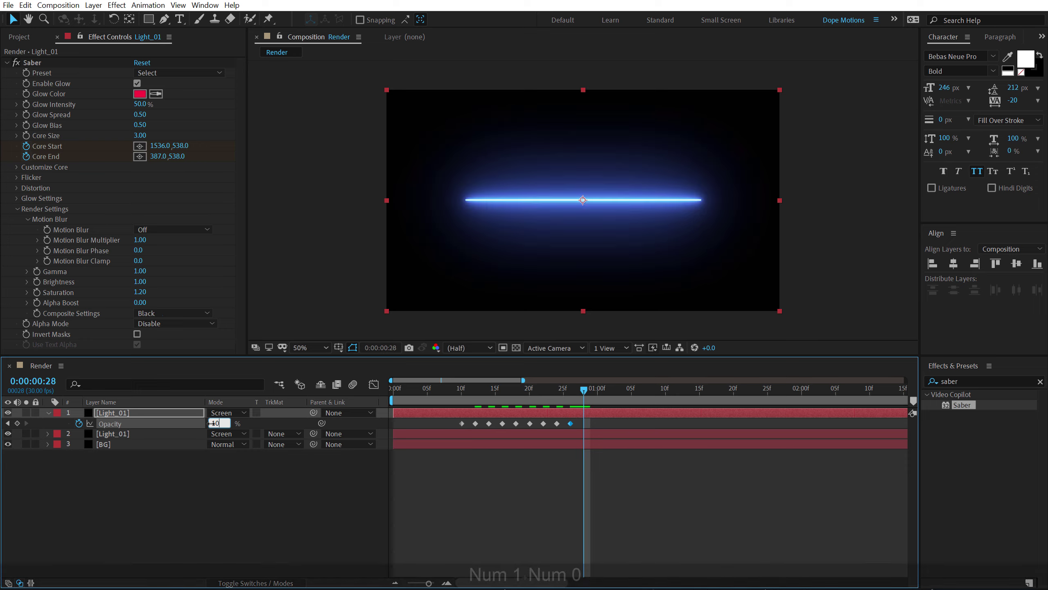
key(KP_Enter)
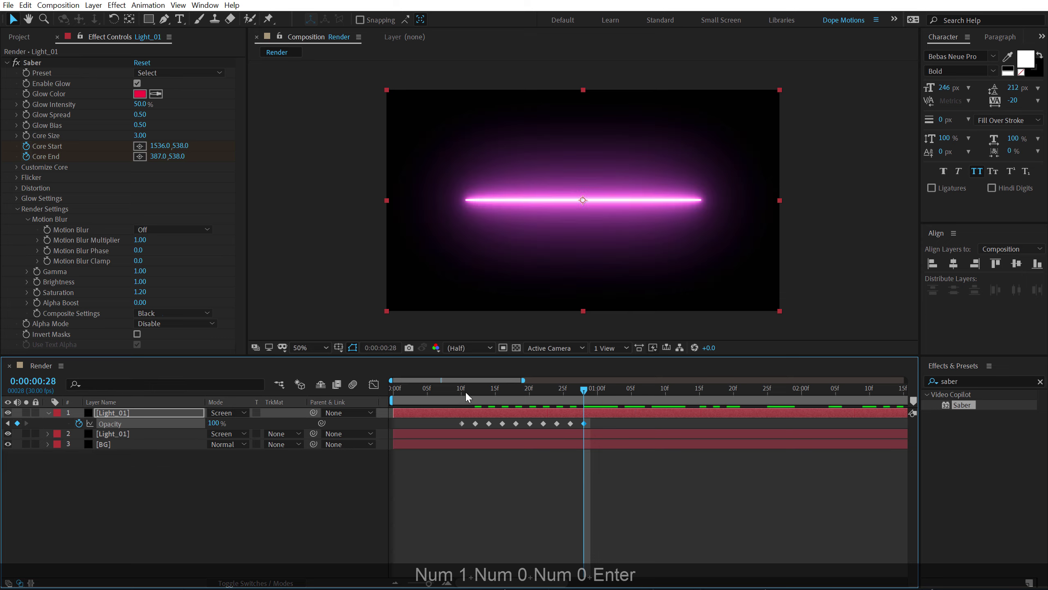
- Solo the red beam's Light_01 layer and preview its flicker from 0:00:00:10
click(467, 394)
click(26, 413)
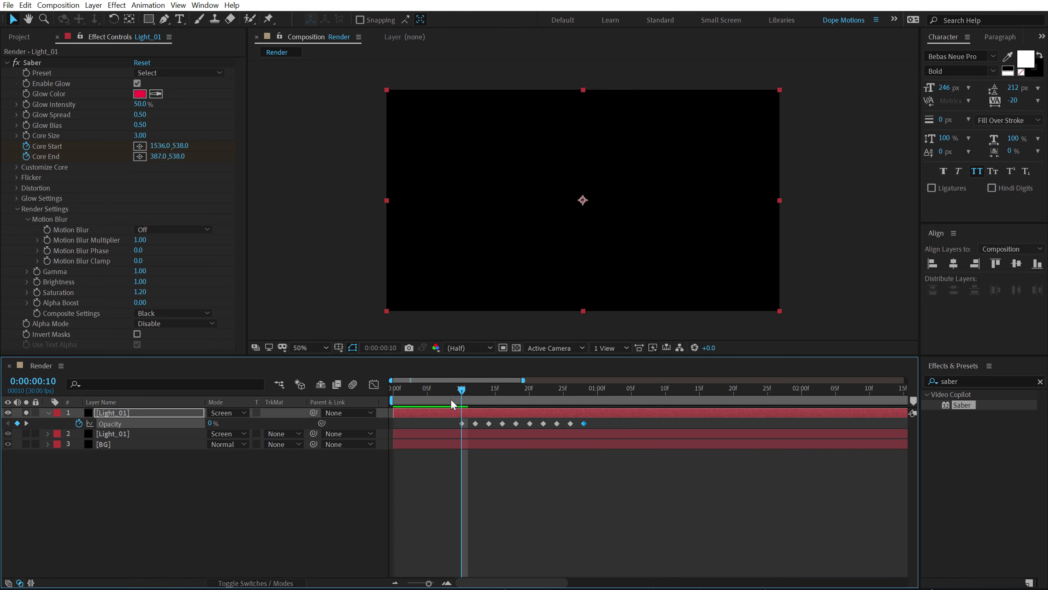
key(space)
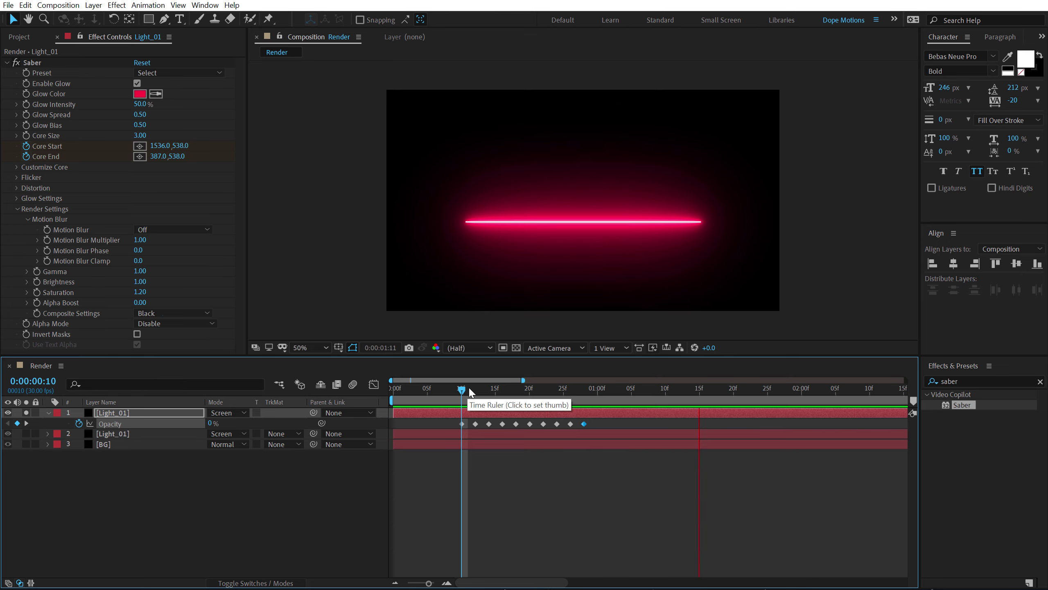
- Stretch all the red beam's opacity keyframes proportionally so the last one falls at 0:00:01:05, and preview the flicker
drag(469, 391, 434, 431)
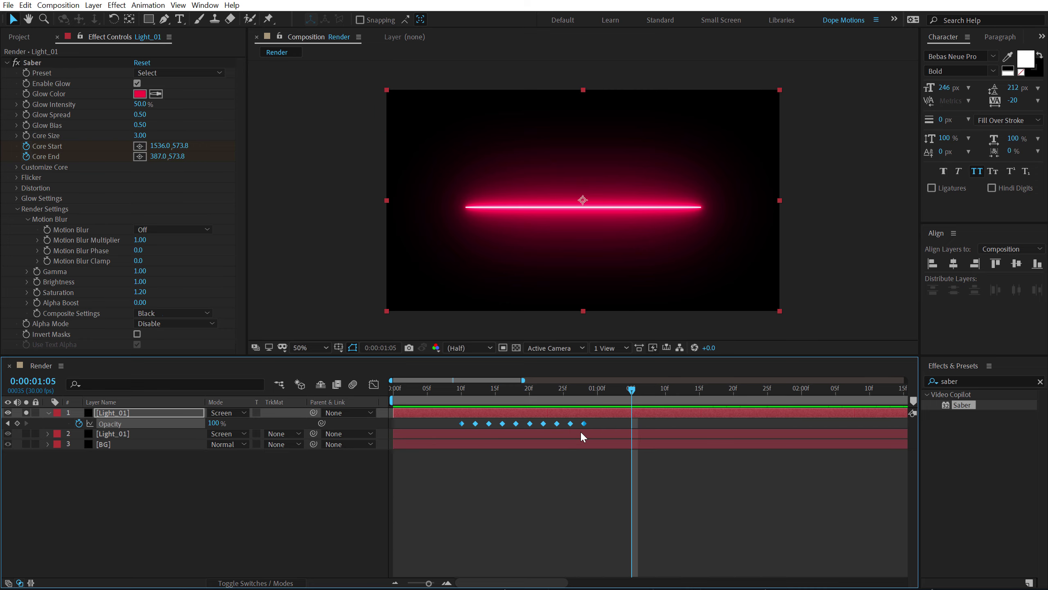
drag(585, 423, 606, 428)
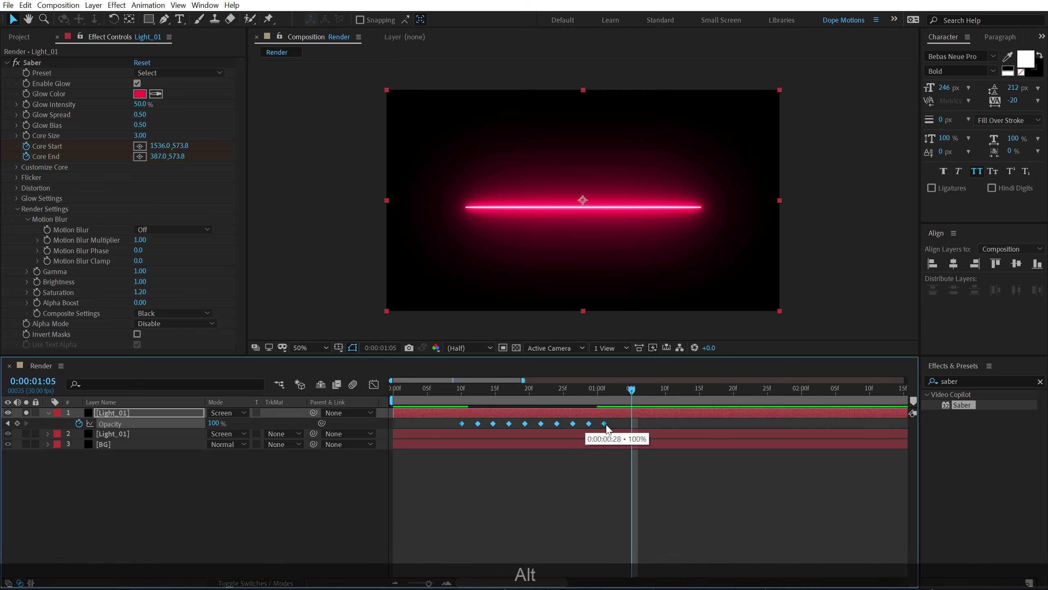
drag(611, 390, 461, 409)
key(space)
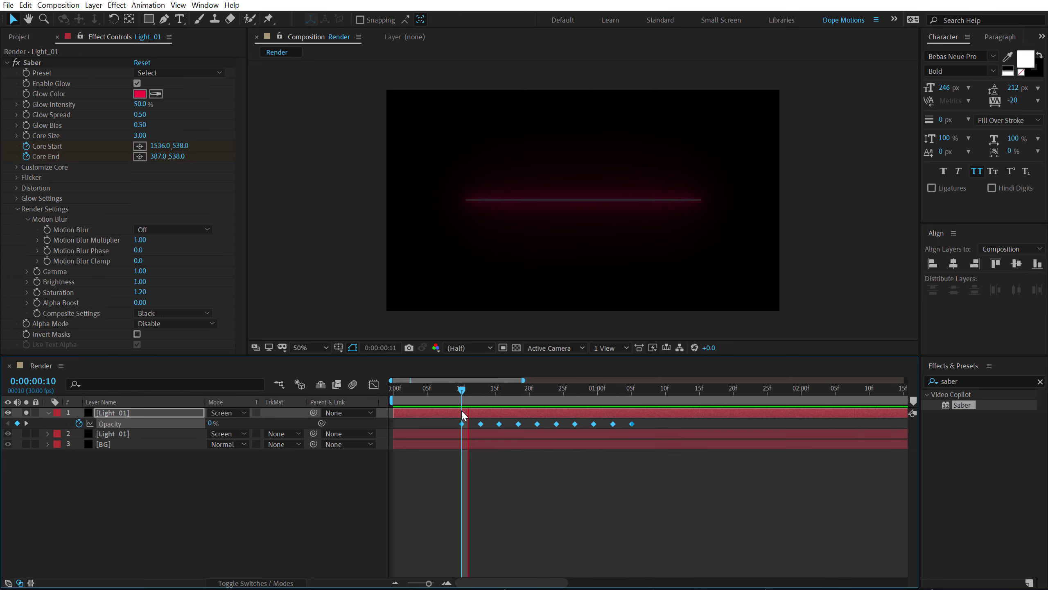
drag(598, 393, 543, 394)
key(space)
click(574, 396)
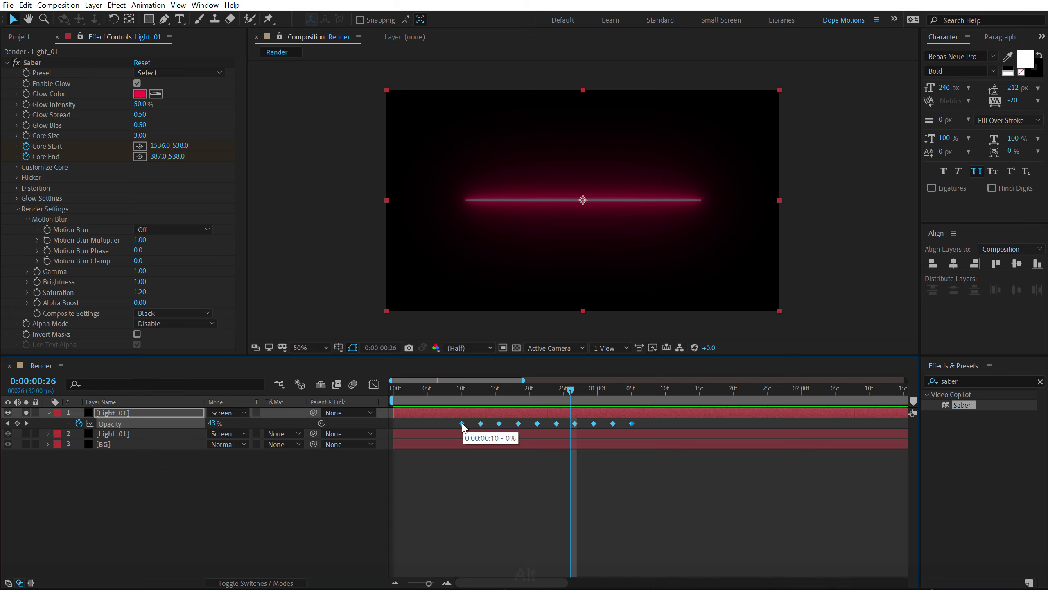
- Try compressing the opacity keyframes to start at 0:00:00:15, preview the flicker, and undo the change
drag(462, 424, 471, 427)
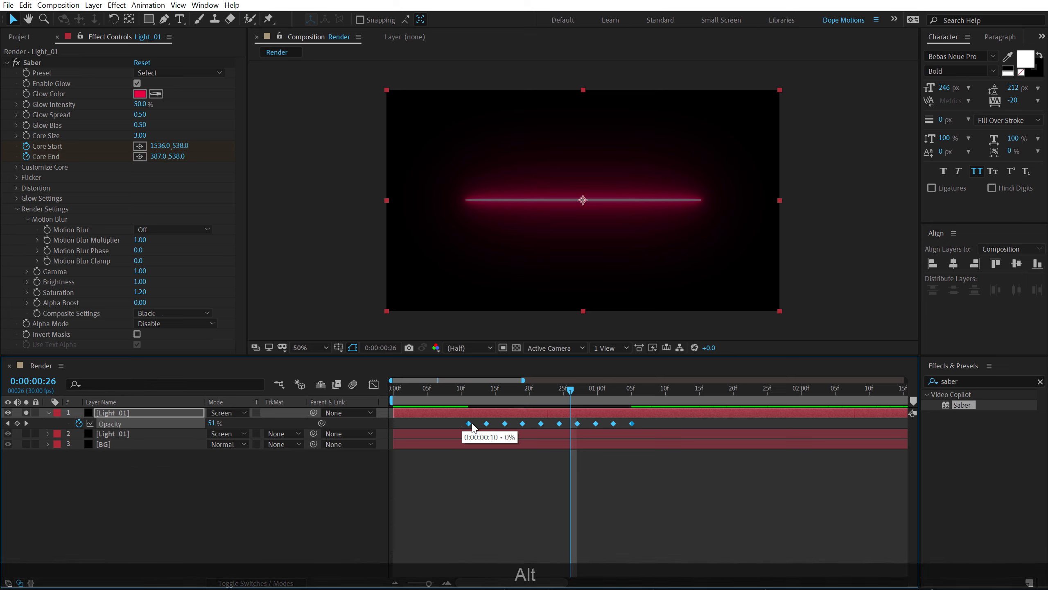
click(494, 391)
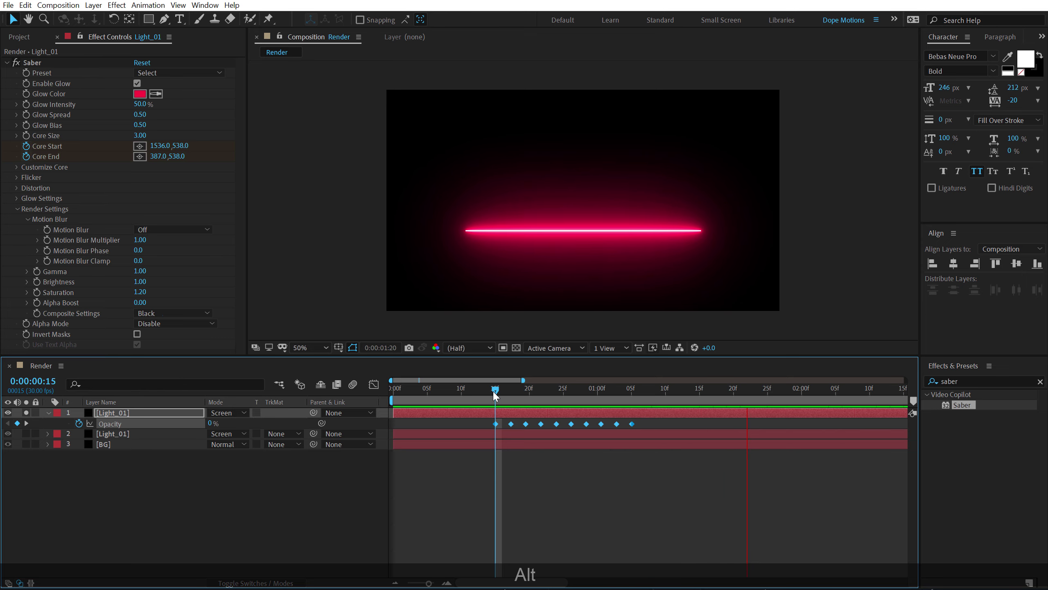
click(401, 389)
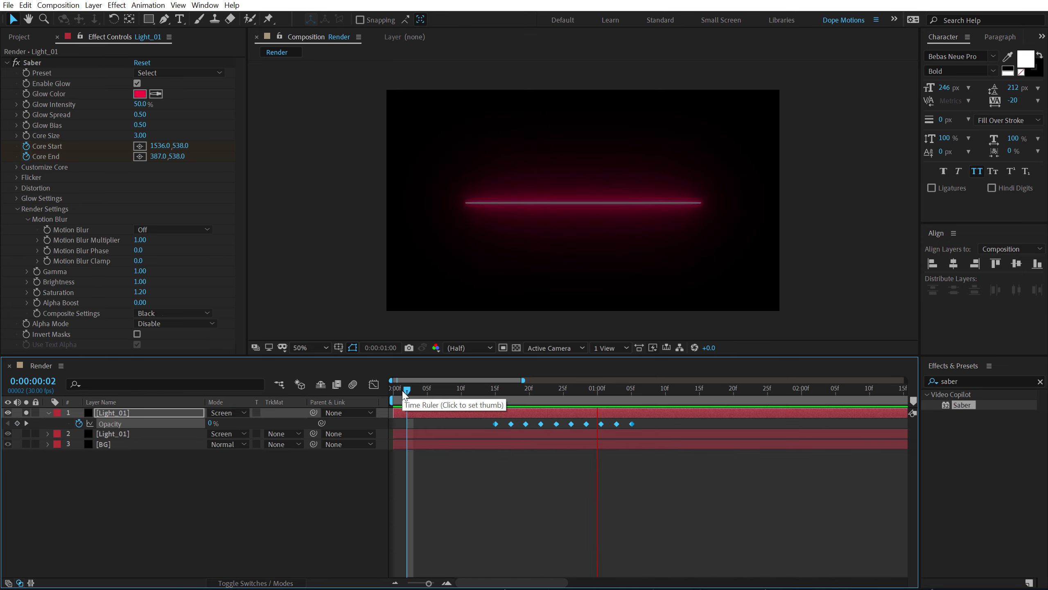
drag(488, 392, 462, 415)
key(ctrl+z)
key(space)
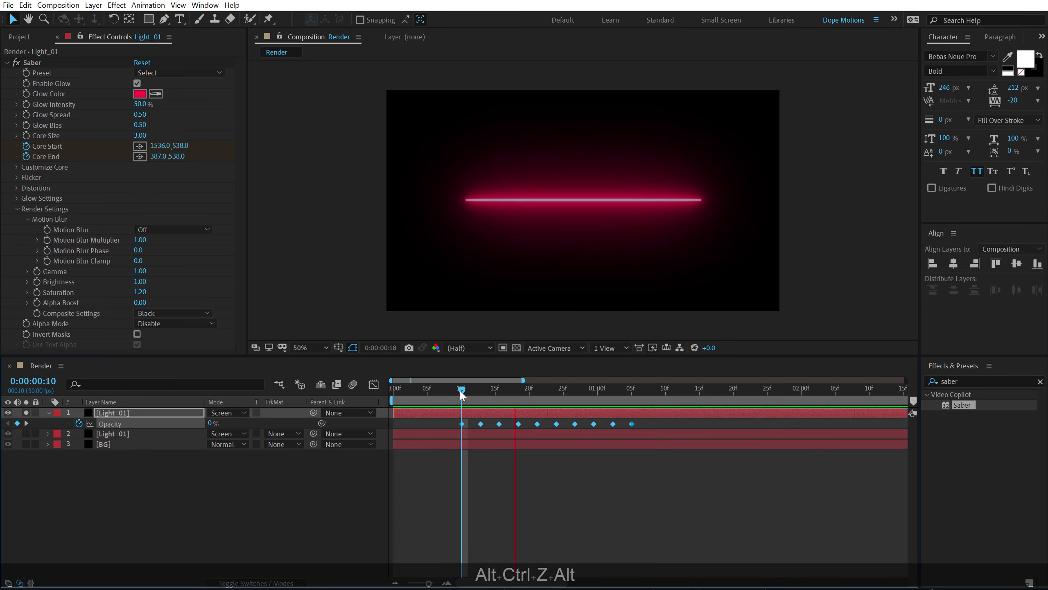
- Add an opacity keyframe at 0:00:03:00 on the red beam's Light_01 layer, keeping the current value
drag(612, 391, 625, 391)
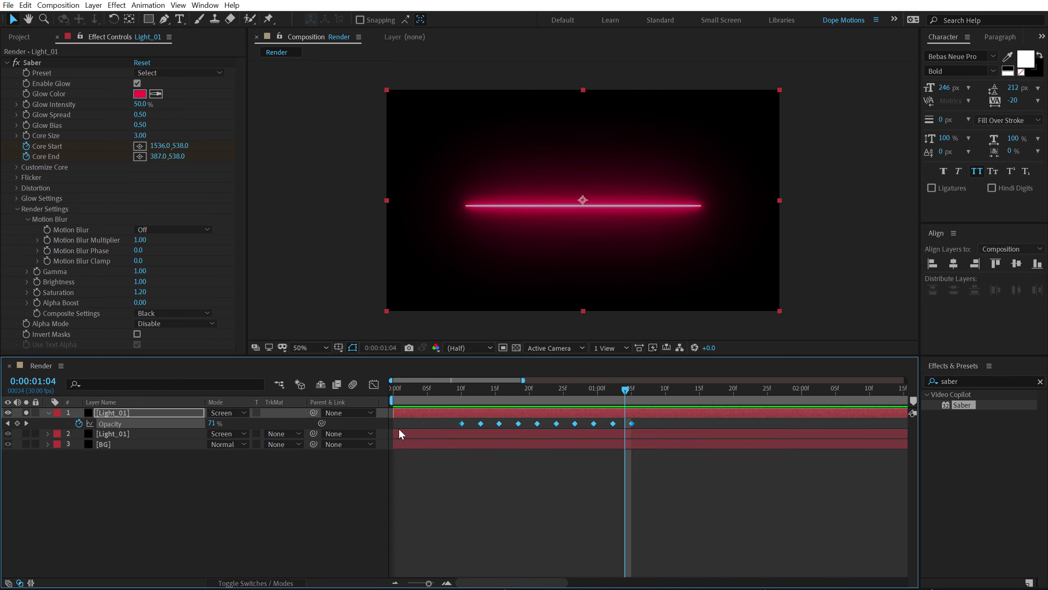
scroll(405, 425, down, 1)
drag(450, 392, 428, 392)
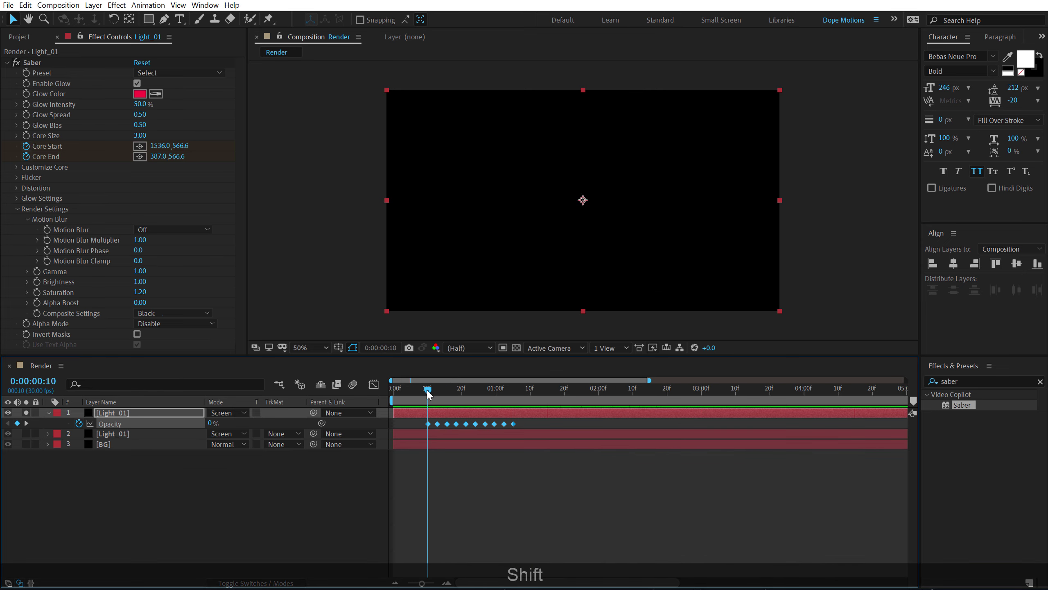
drag(524, 421, 419, 429)
click(485, 480)
click(520, 392)
drag(535, 403, 702, 409)
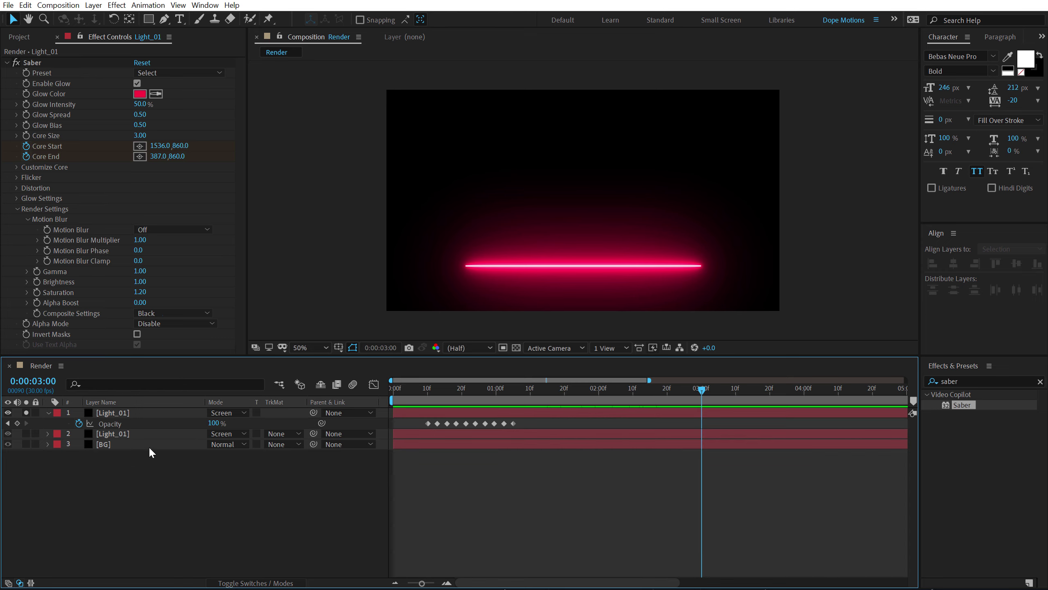
click(17, 423)
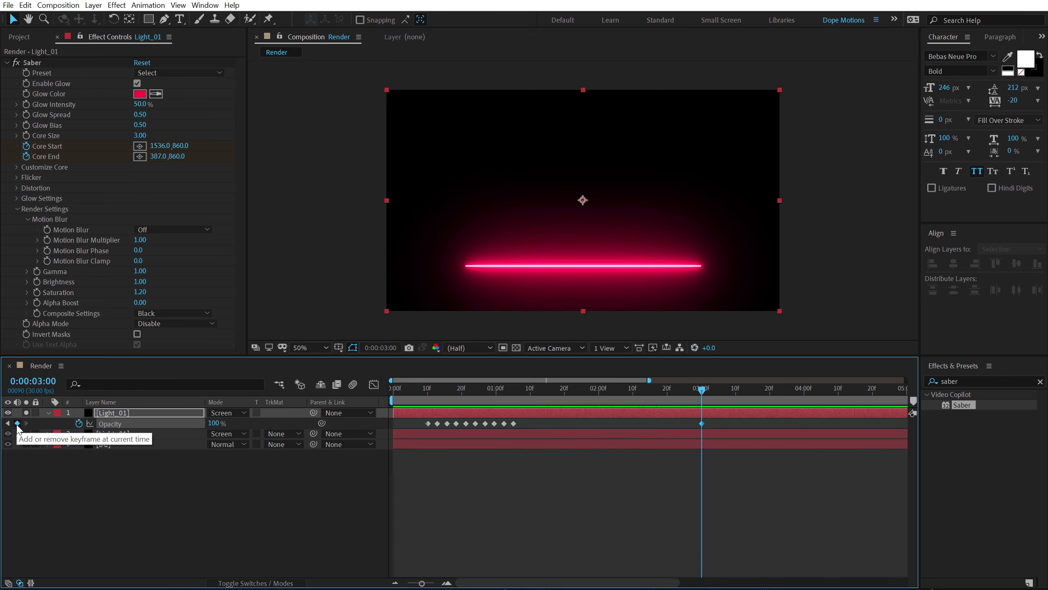
- Add a loopOut() expression to the red beam's Opacity and scrub the timeline to check the repeated flicker
alt+click(79, 423)
text(l)
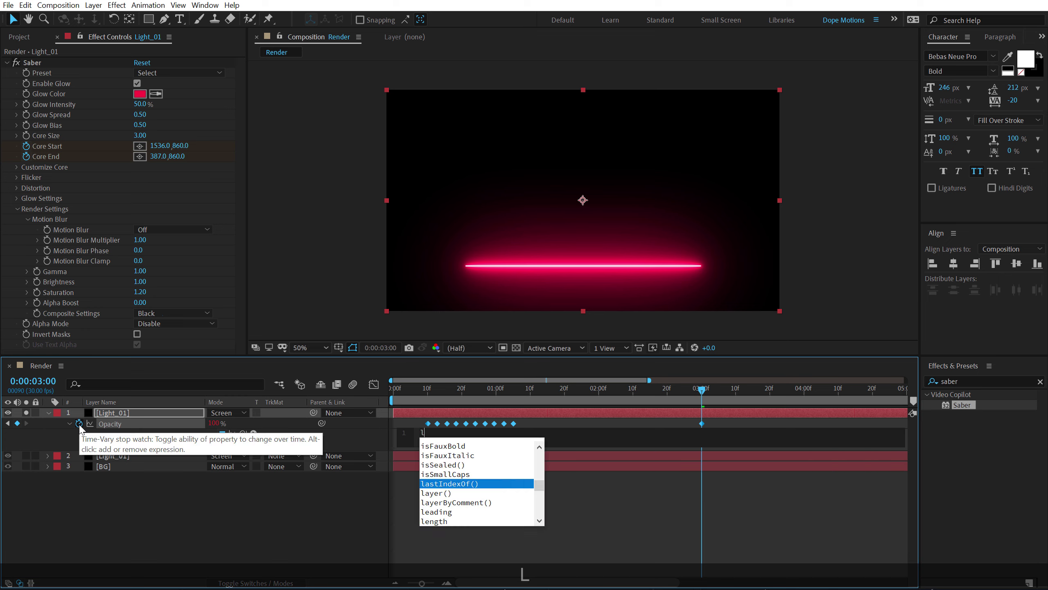
text(oopOut())
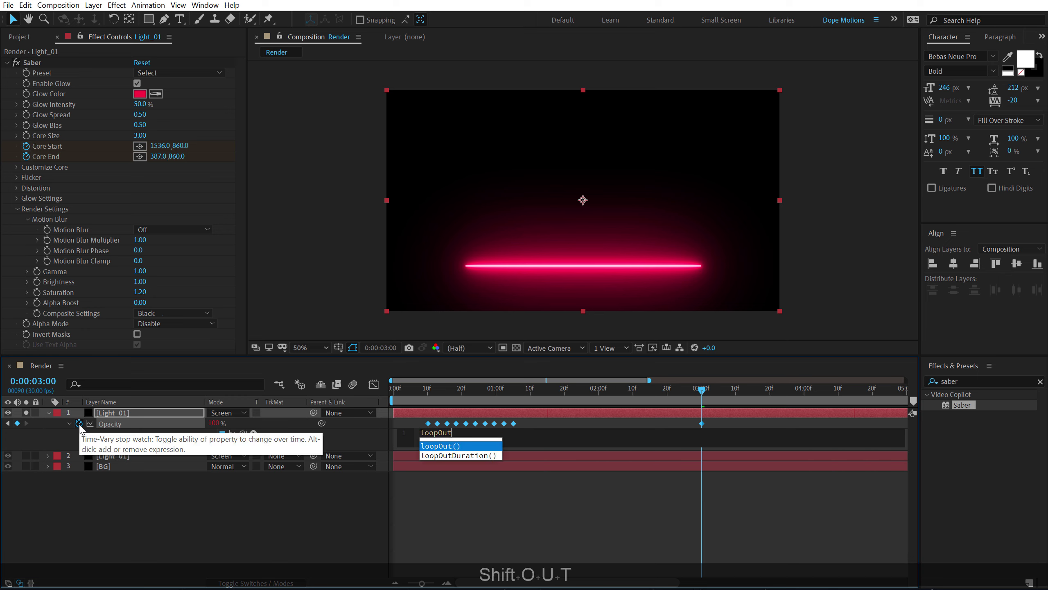
click(126, 511)
alt+scroll(458, 450, down, 3)
mouse_move(556, 388)
mouse_down()
mouse_move(826, 400)
mouse_move(573, 414)
mouse_move(662, 400)
mouse_move(517, 399)
mouse_up()
- Copy the red beam's opacity keyframes and paste them onto the blue beam's Light_01 layer at 0:00:00:10
mouse_move(572, 420)
mouse_down()
mouse_move(407, 424)
mouse_move(412, 391)
mouse_up()
key(ctrl+c)
click(422, 389)
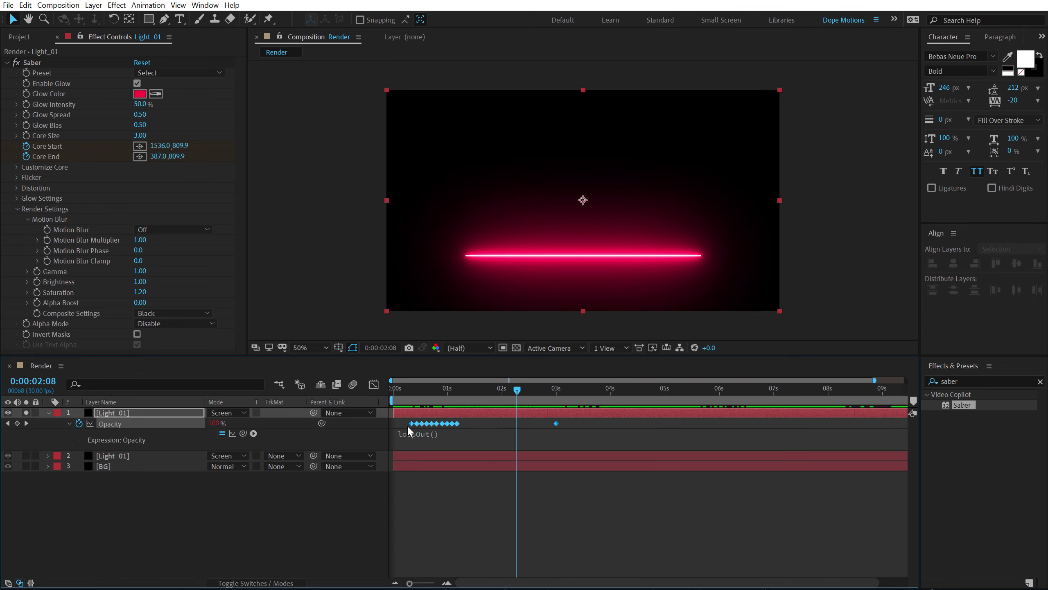
drag(435, 393, 413, 394)
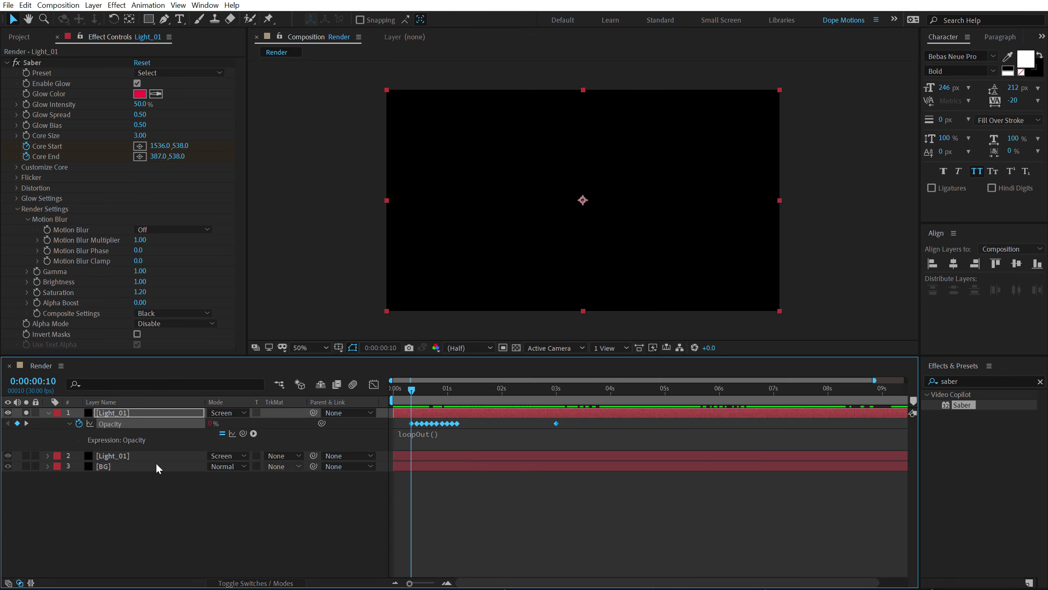
click(126, 456)
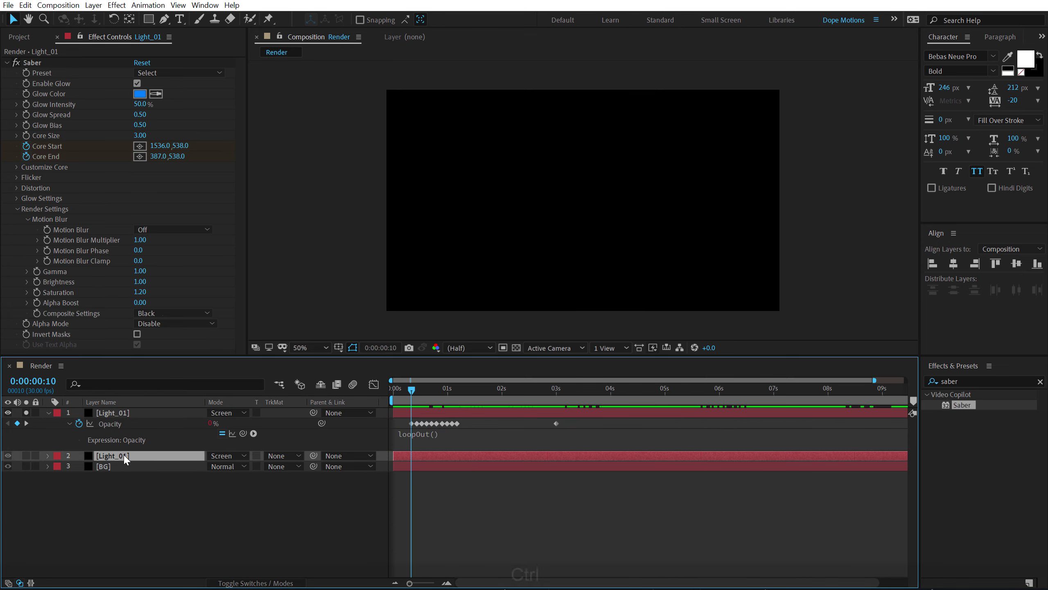
key(ctrl+v)
- Turn off solo on the red beam's layer and scrub through both beams' animation together
drag(410, 393, 502, 390)
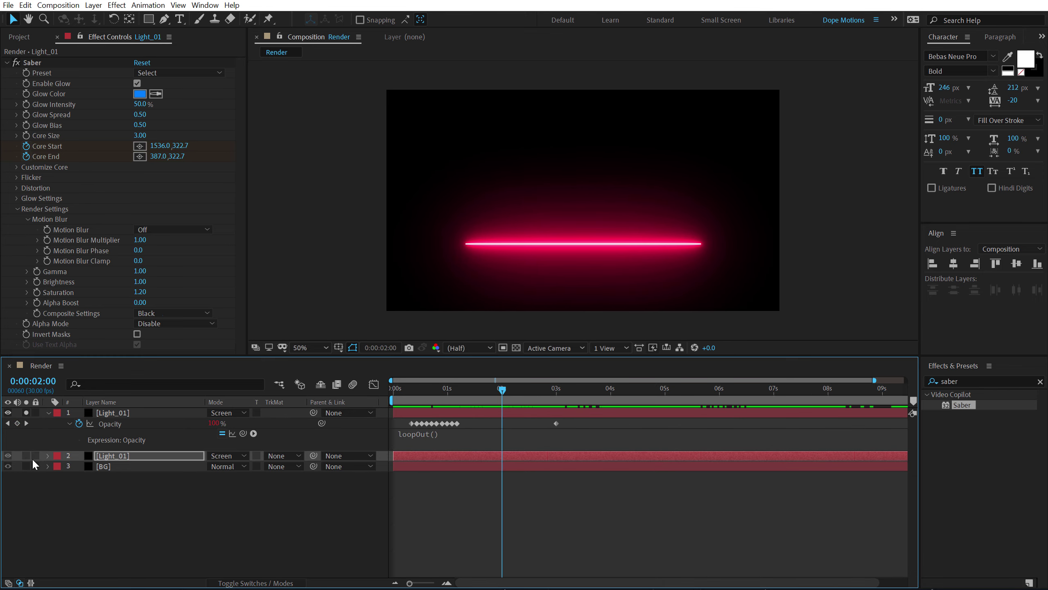
click(26, 413)
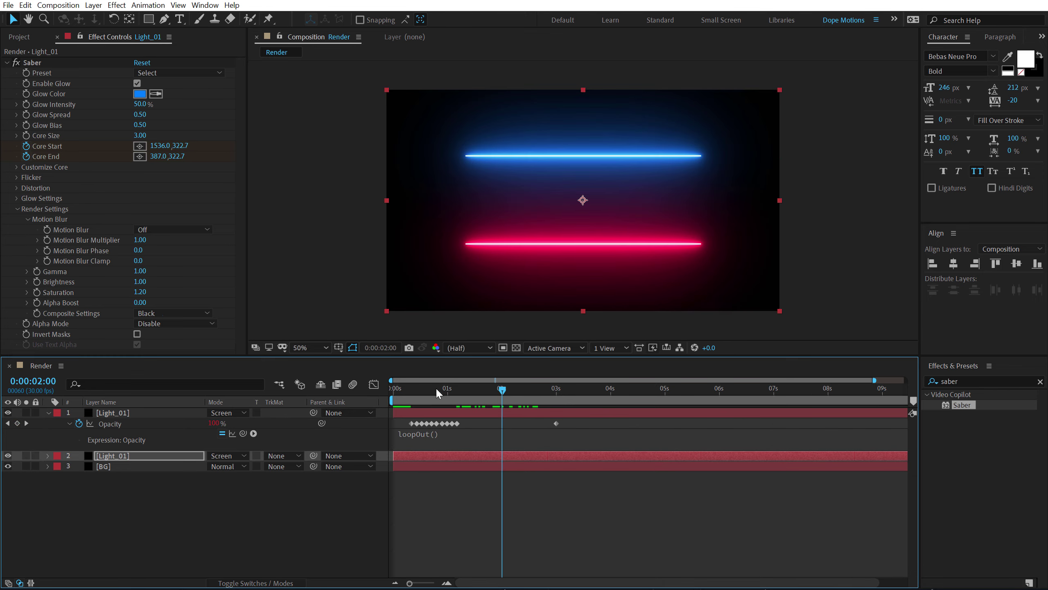
click(449, 393)
drag(449, 393, 521, 409)
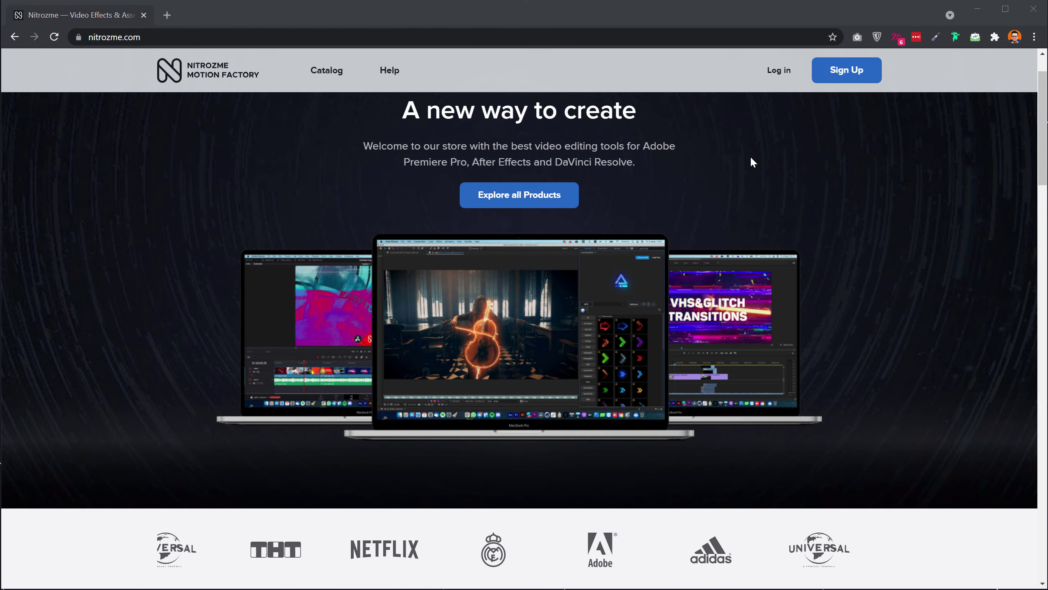
- Switch to the Nitrozme website in the browser, open its catalog, and filter the products to Free Item
scroll(752, 159, down, 6)
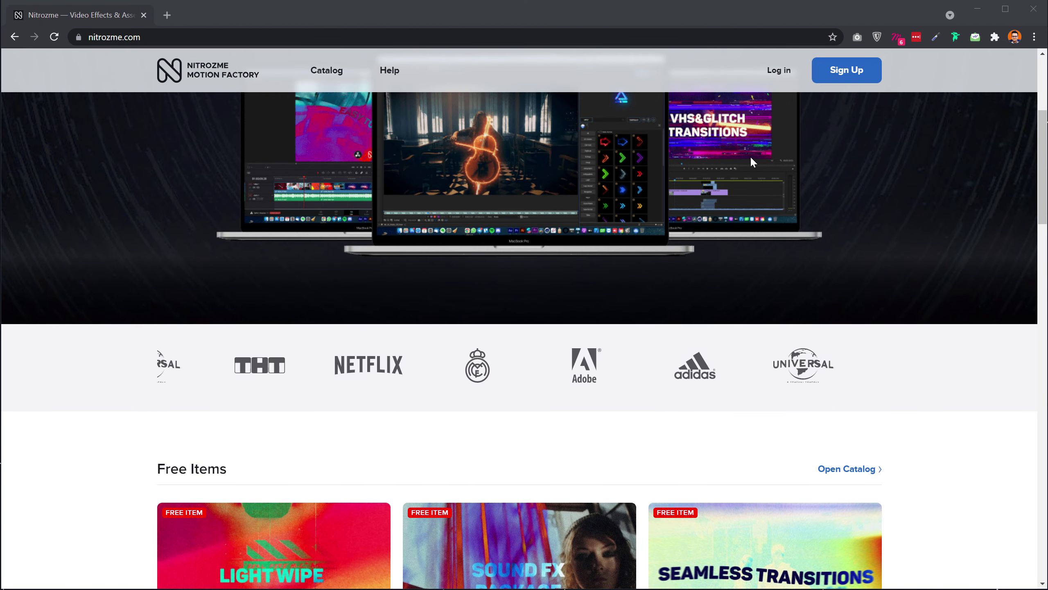
scroll(751, 159, down, 1)
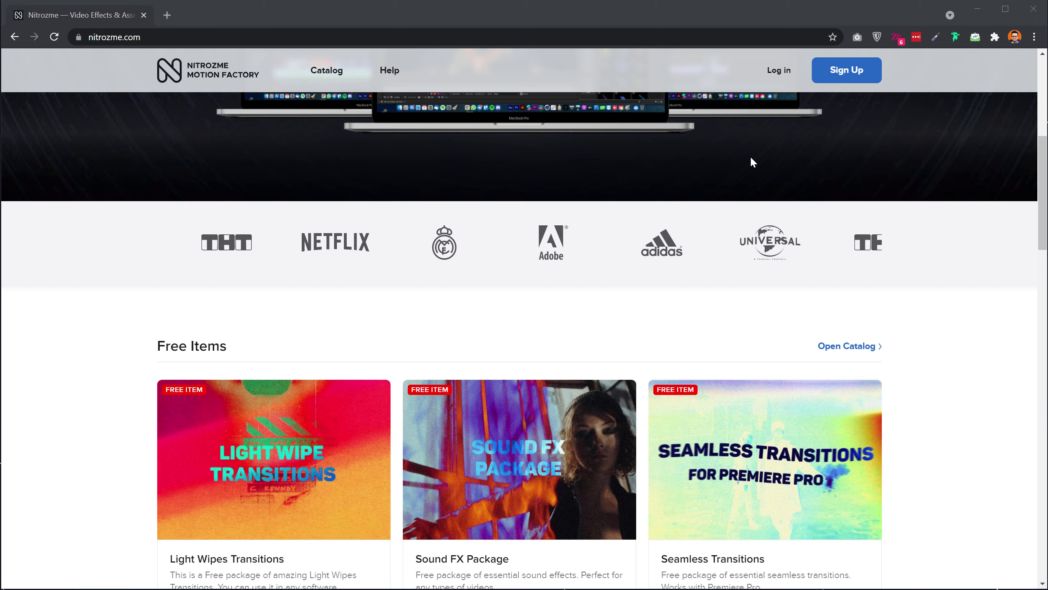
scroll(742, 157, down, 1)
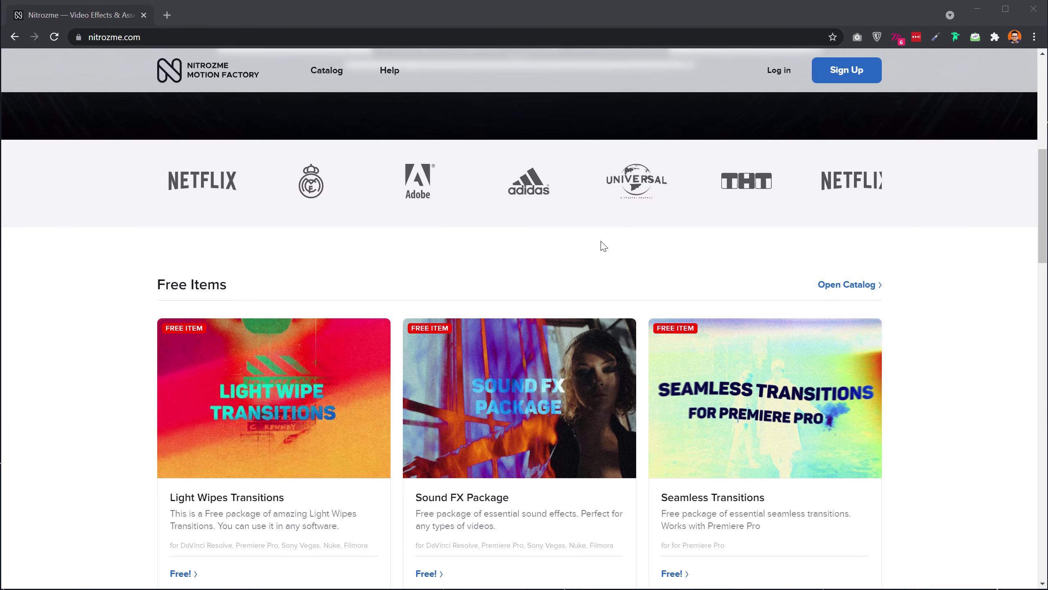
click(832, 288)
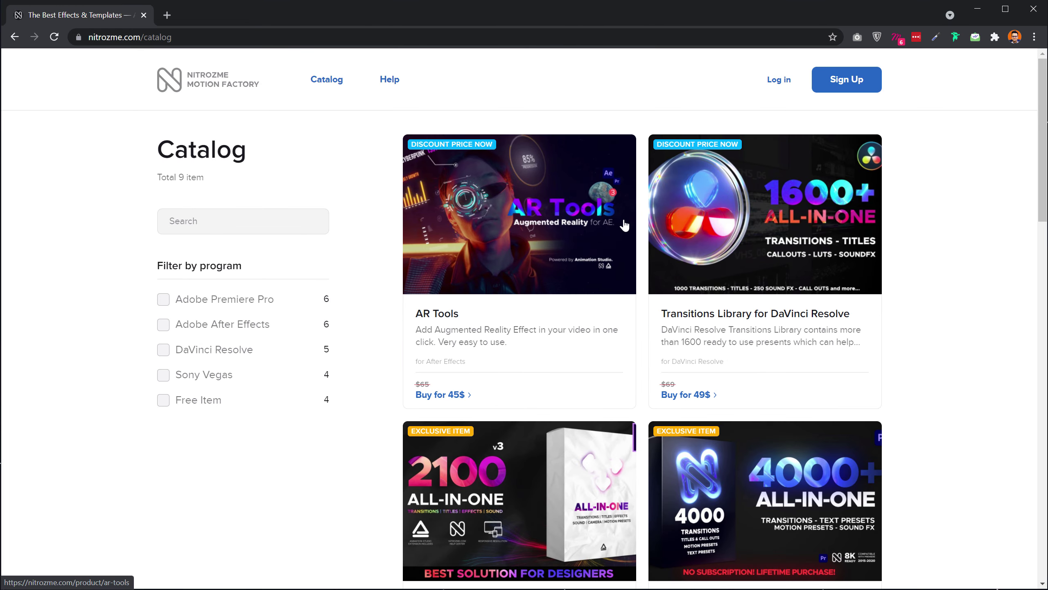
click(177, 407)
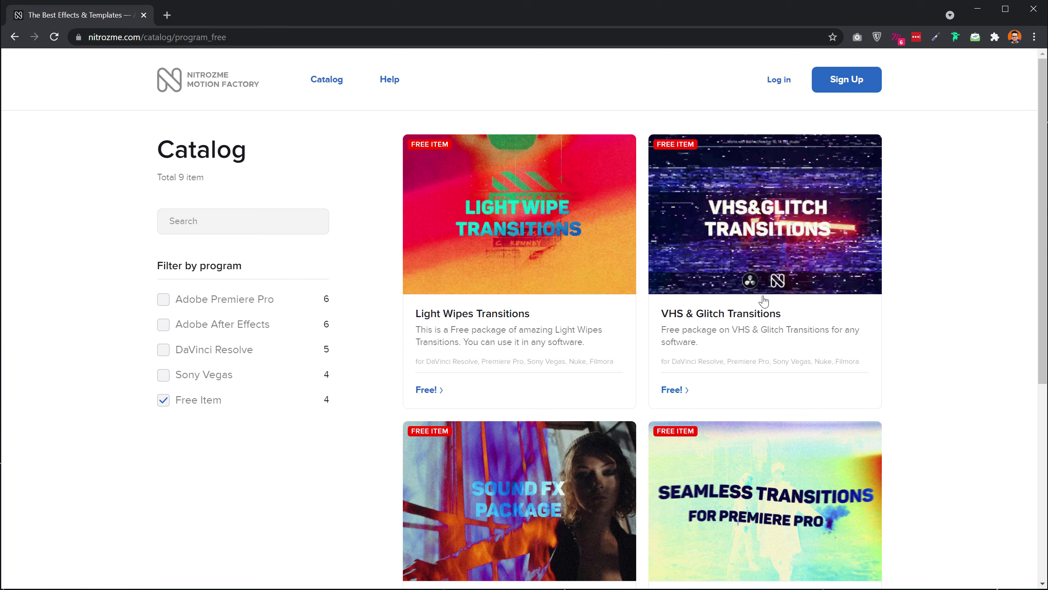
scroll(714, 322, down, 5)
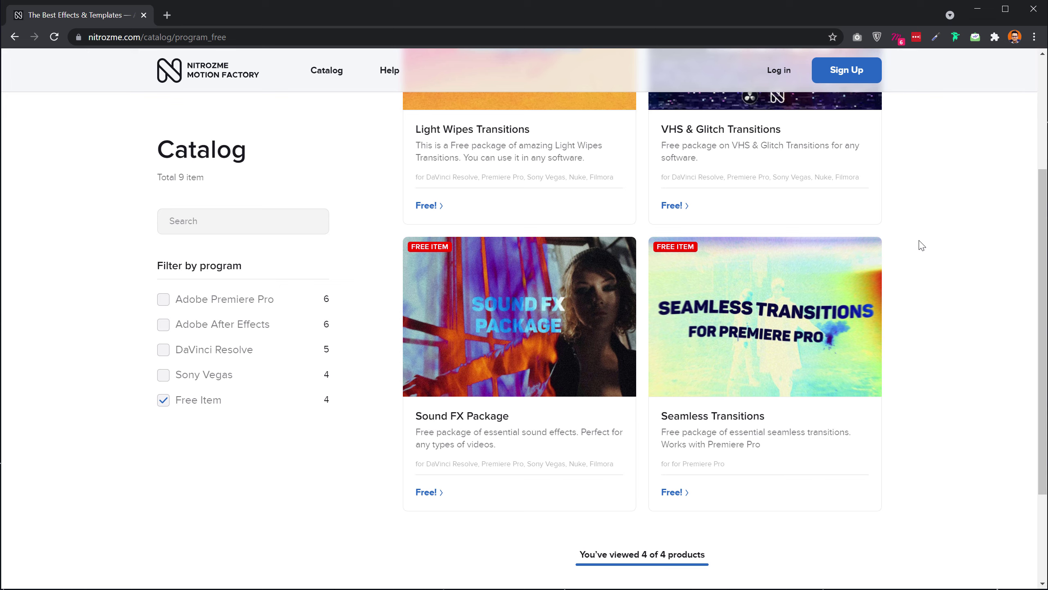
scroll(921, 245, up, 4)
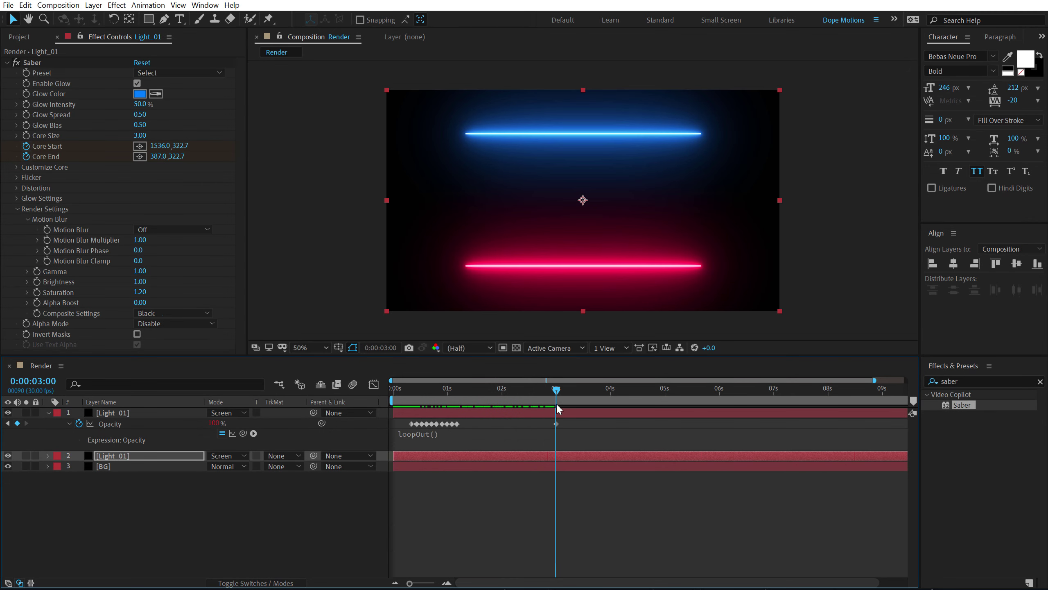
- Apply Easy Ease to the Core Start and Core End keyframes of both Light_01 layers
click(48, 413)
click(108, 412)
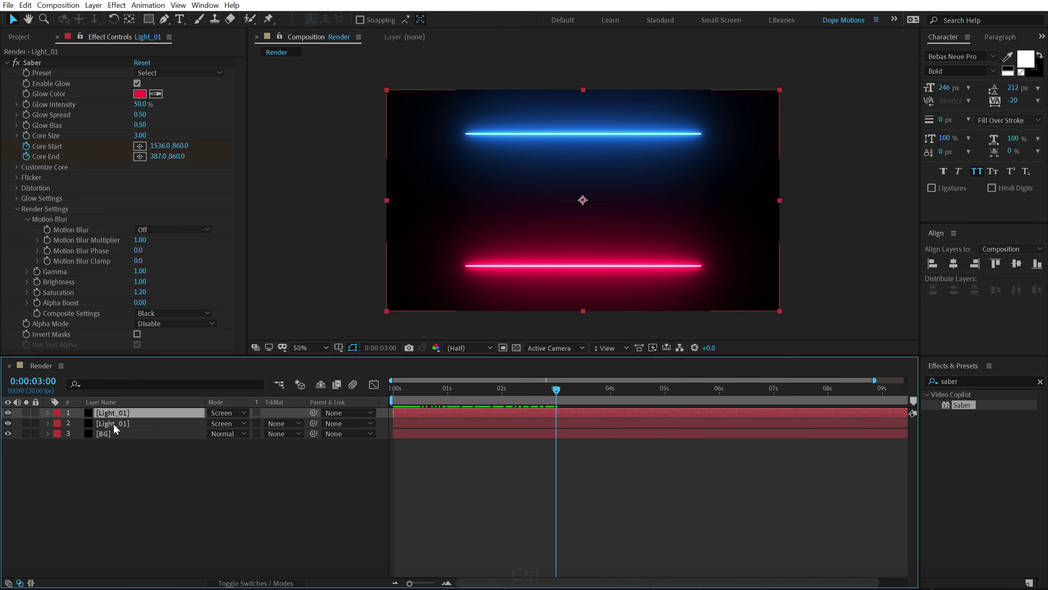
ctrl+click(150, 424)
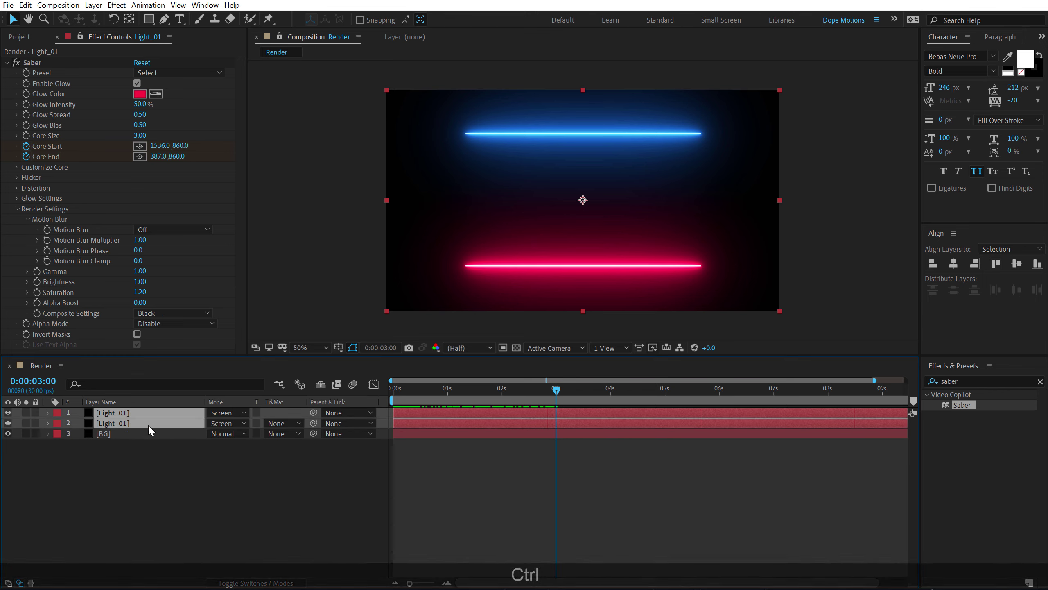
key(u)
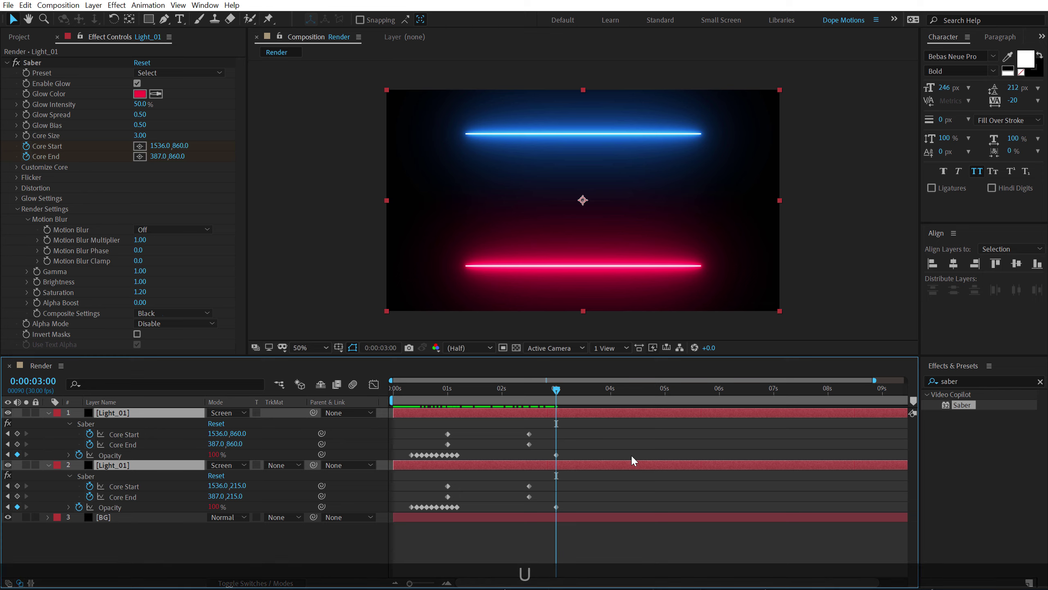
drag(579, 430, 435, 444)
drag(551, 481, 435, 501)
right_click(448, 497)
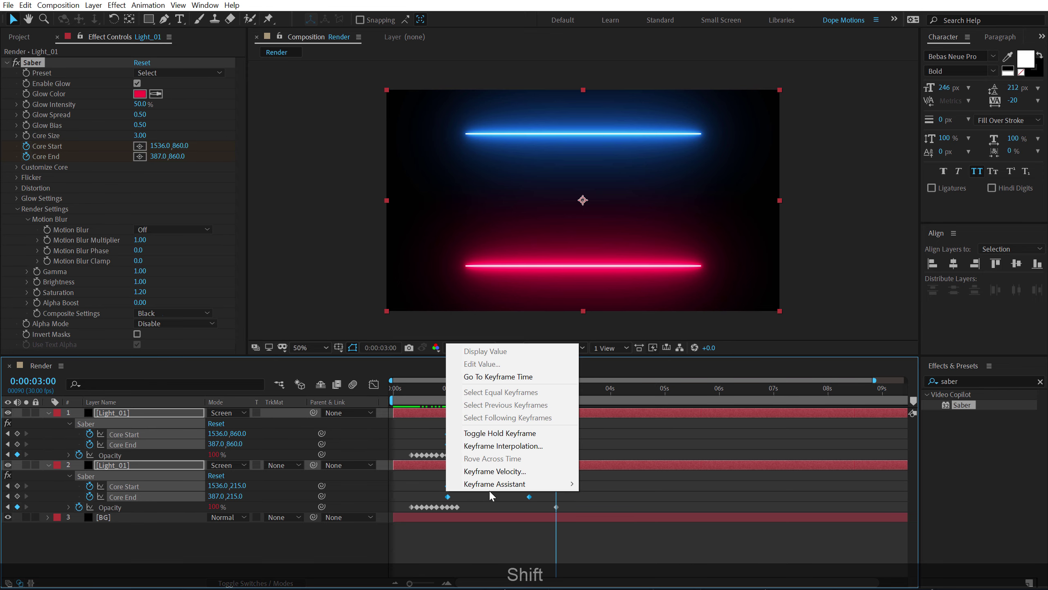
mouse_move(541, 487)
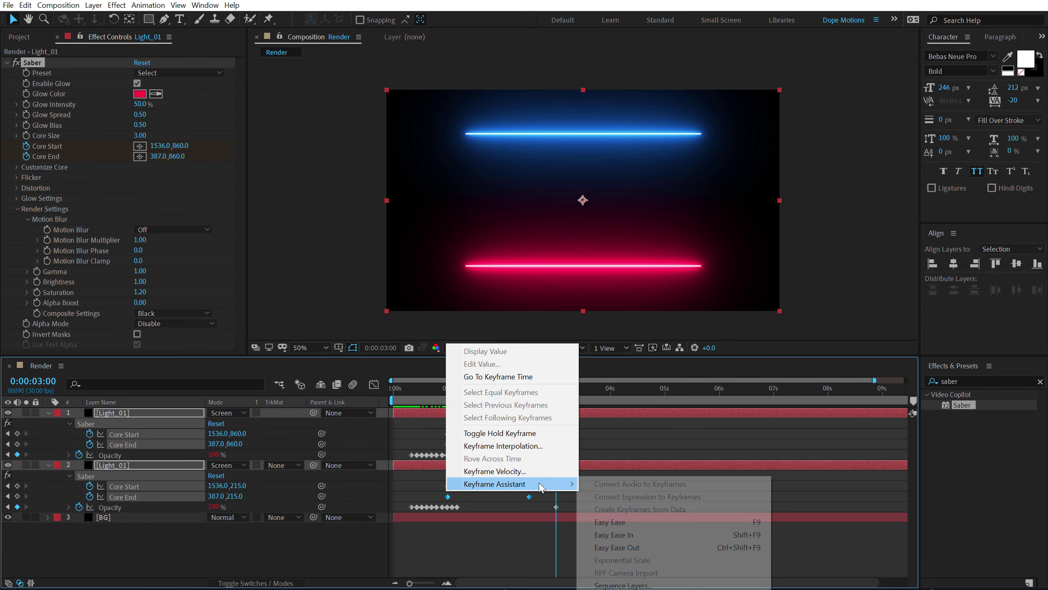
click(619, 524)
- Shape both beams' Core Start and Core End speed curves into a steep central peak, with about 81% influence out of the first keyframes
click(374, 384)
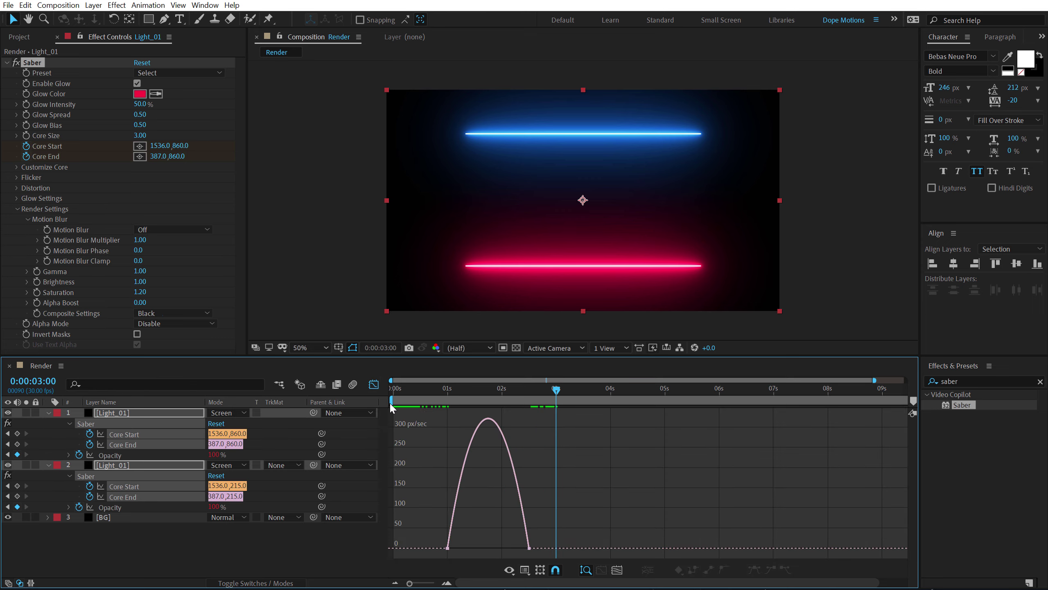
scroll(453, 477, up, 3)
scroll(487, 460, up, 2)
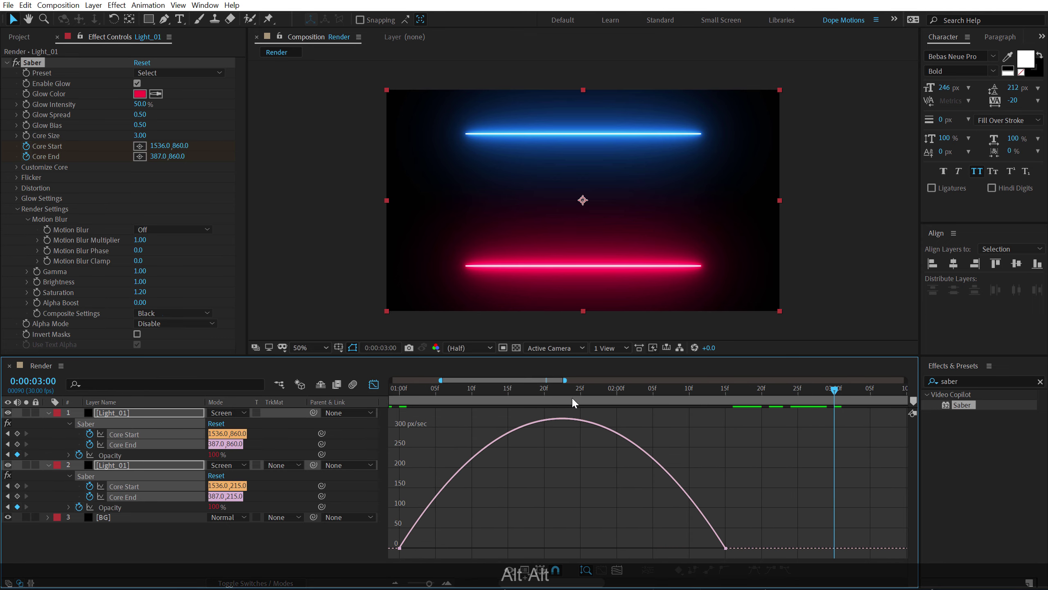
click(561, 388)
drag(454, 536, 390, 556)
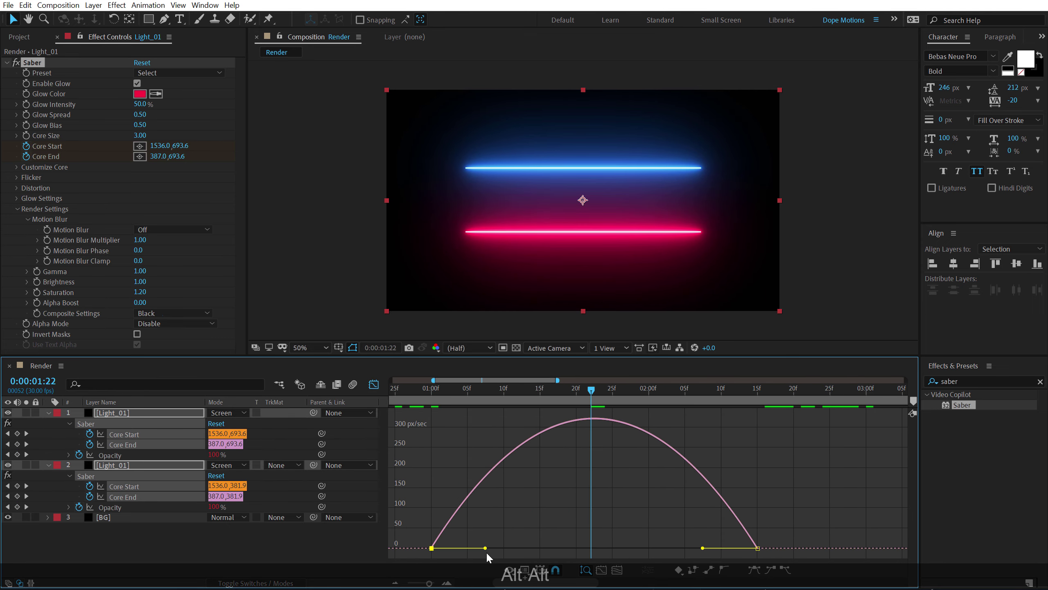
drag(485, 548, 564, 547)
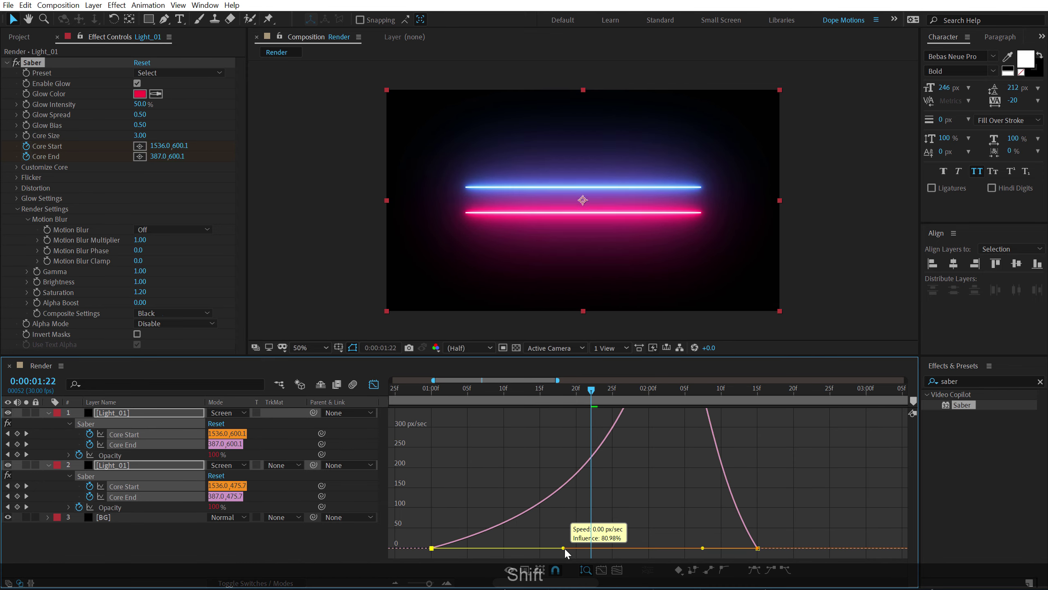
drag(758, 523, 625, 547)
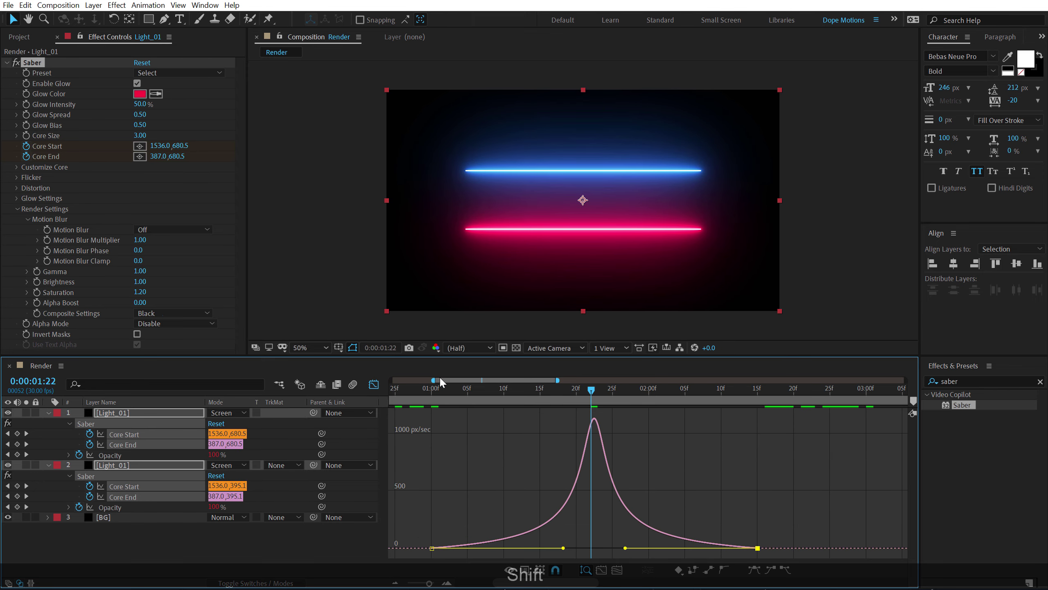
- Preview the beams' split from 0:00:01:00, collapse the layers' keyframed properties, and move to 0:00:02:20
click(431, 390)
key(space)
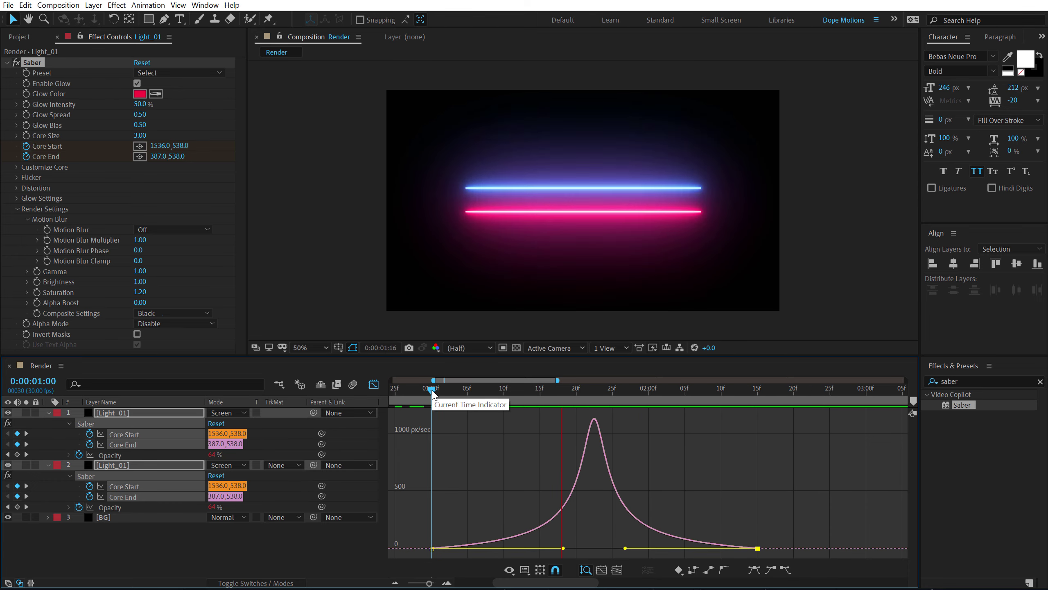
key(ctrl+a)
key(u)
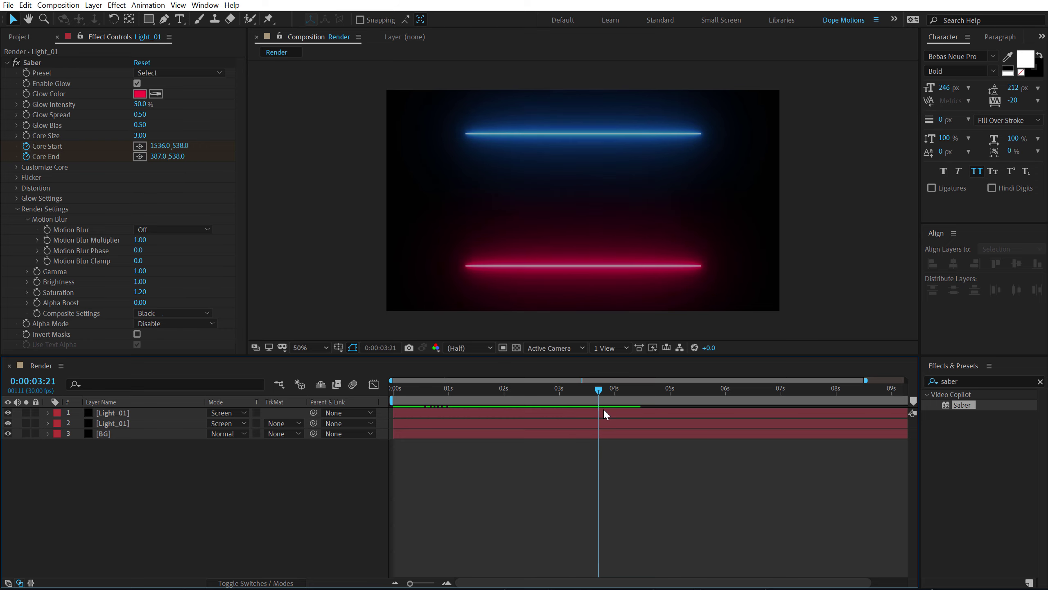
drag(566, 409, 541, 408)
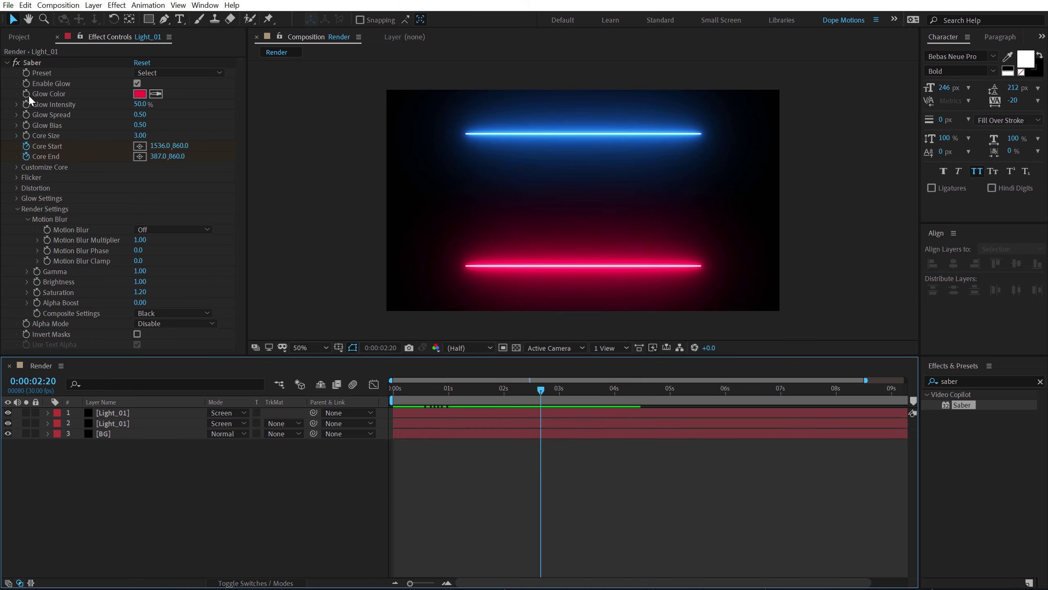
- Set the project's color depth to 16 bpc
click(25, 38)
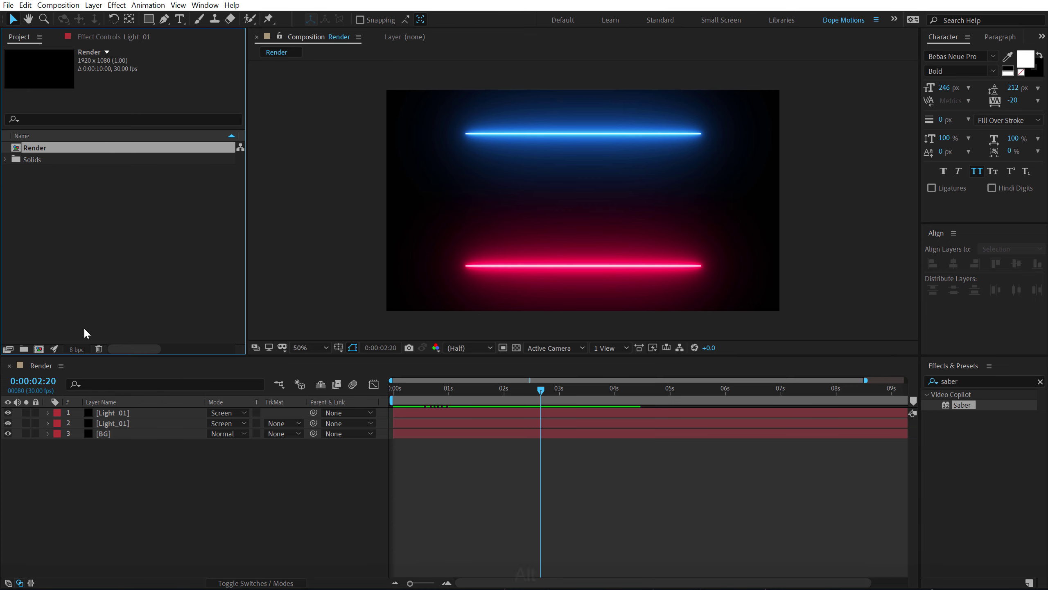
alt+click(77, 350)
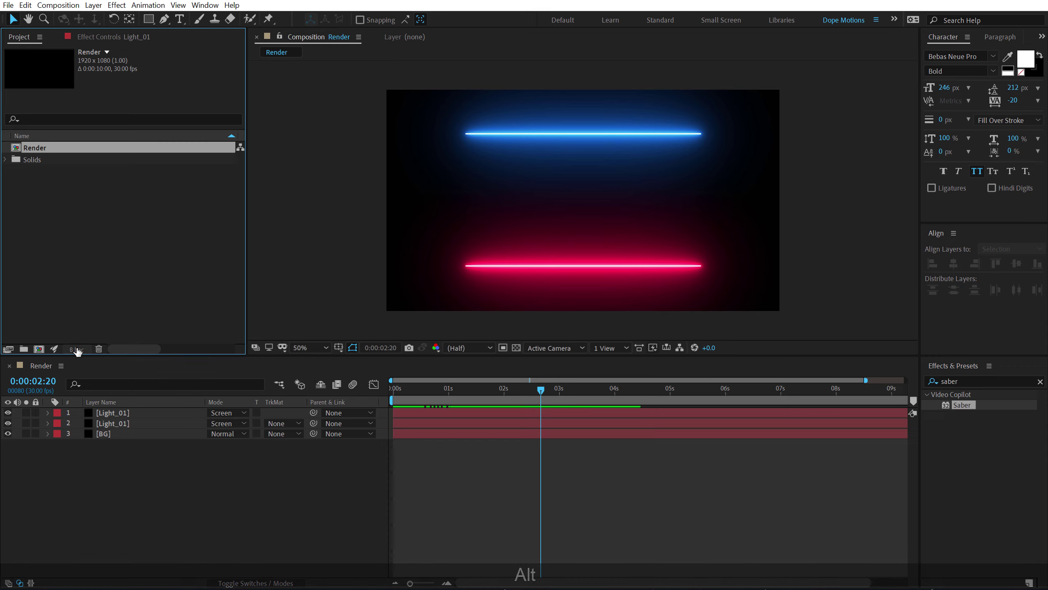
alt+click(77, 350)
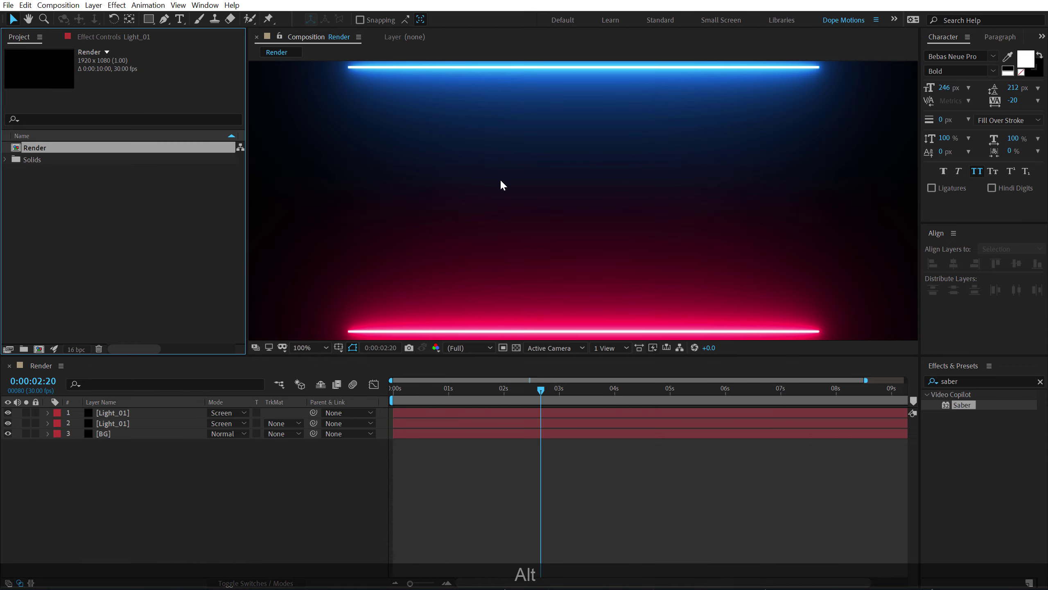
- Add an adjustment layer on top of the Render composition and name it Noise
click(182, 545)
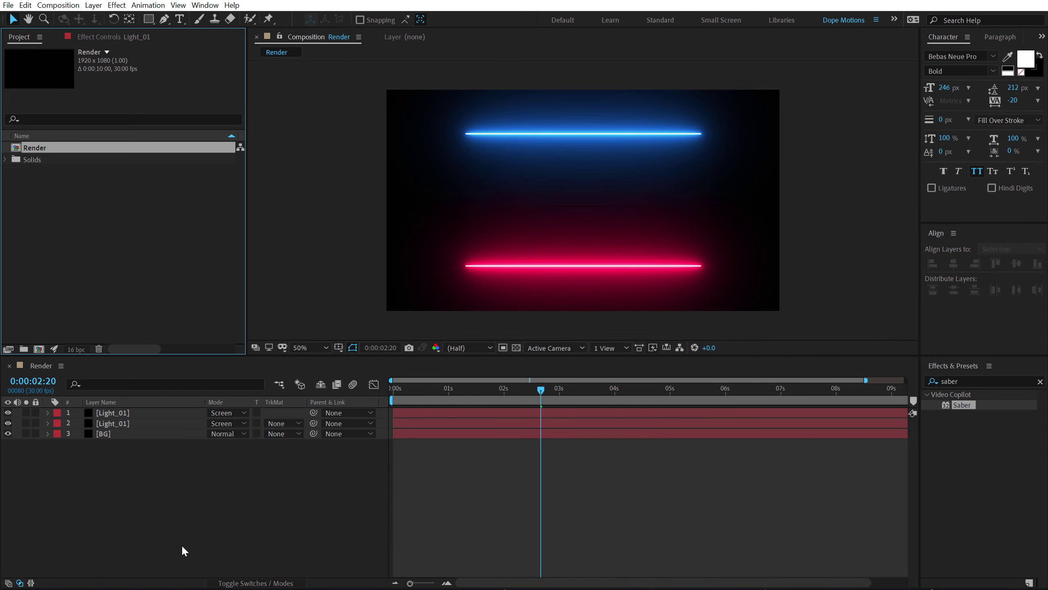
right_click(125, 474)
mouse_move(183, 354)
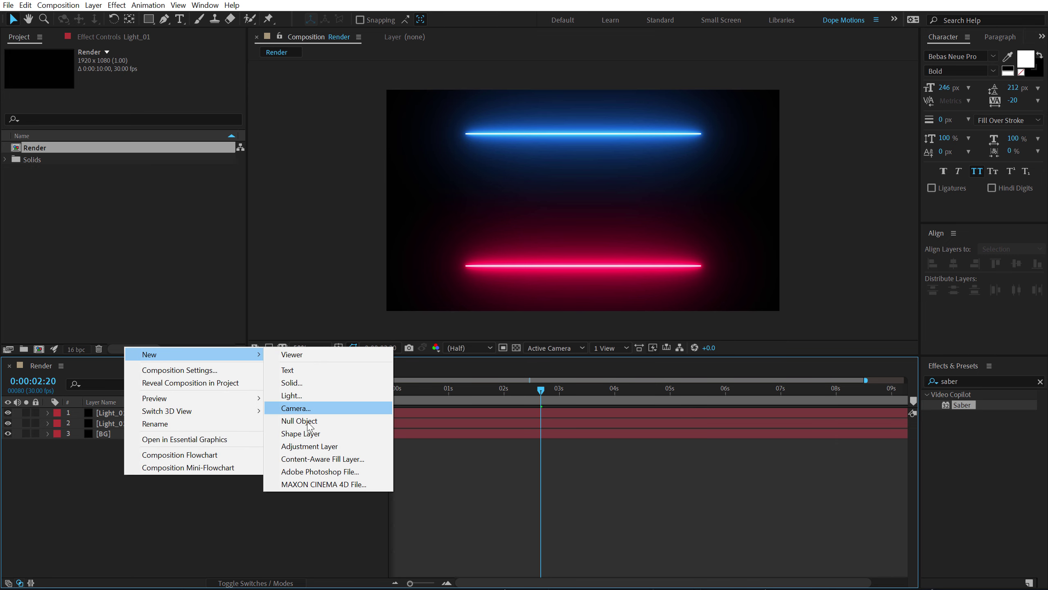
click(307, 445)
key(Return)
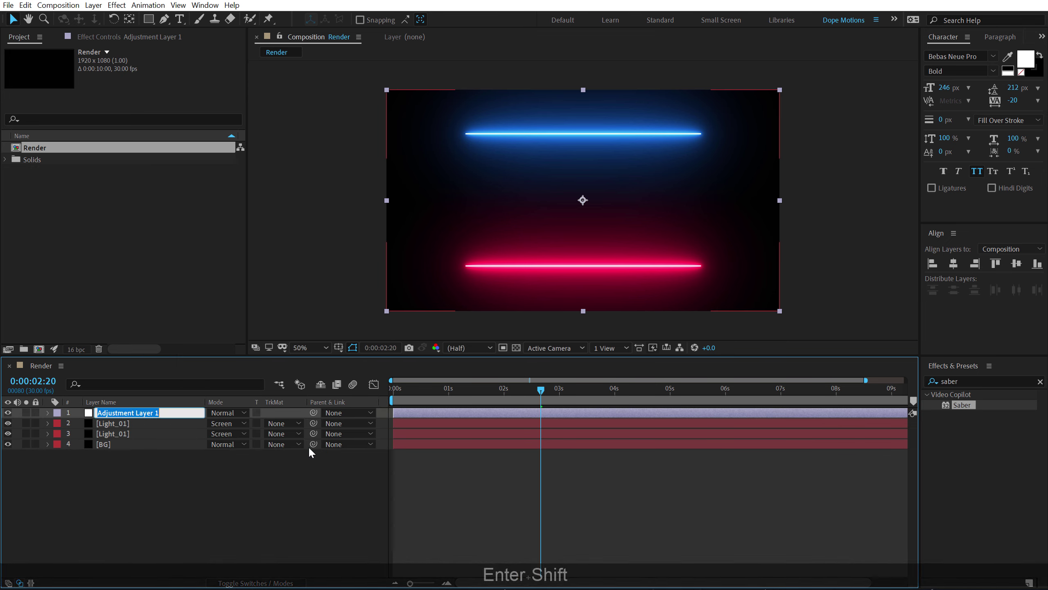
text(Noise)
key(Return)
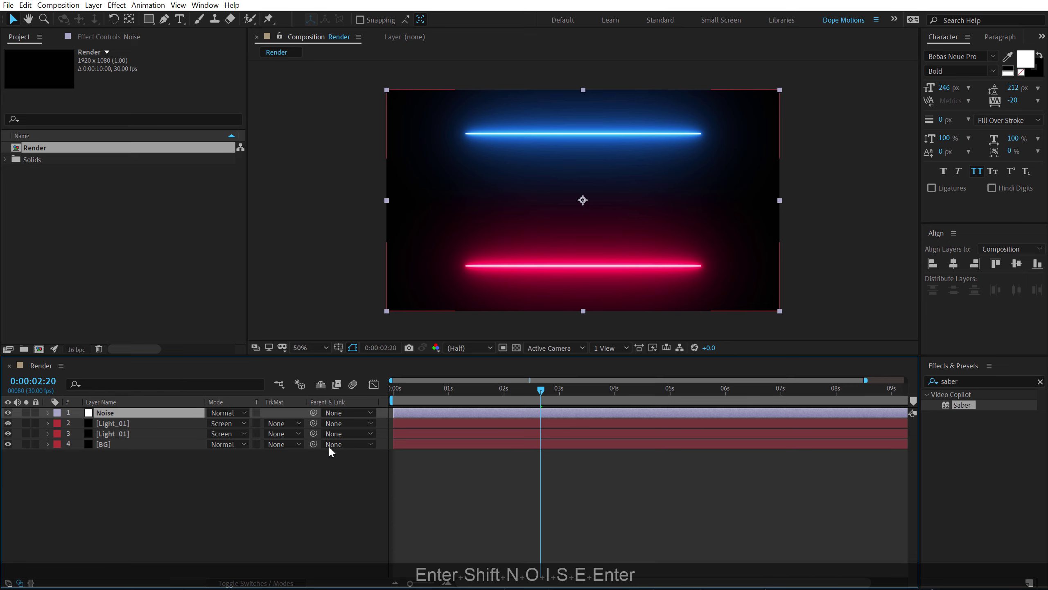
- Apply the Noise effect to the Noise adjustment layer with the Amount of Noise set to 3%
click(972, 381)
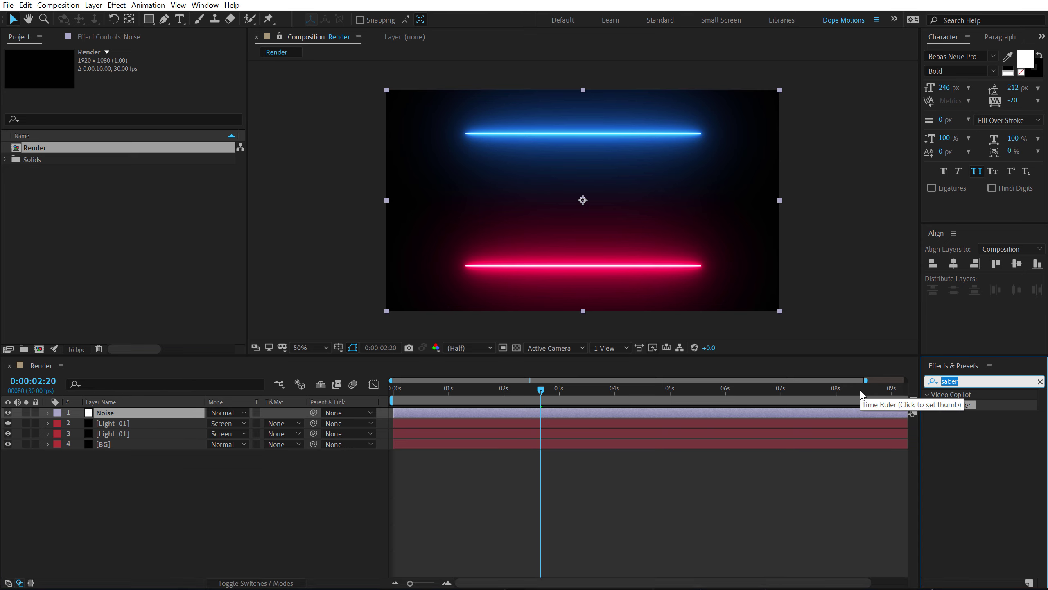
text(noise)
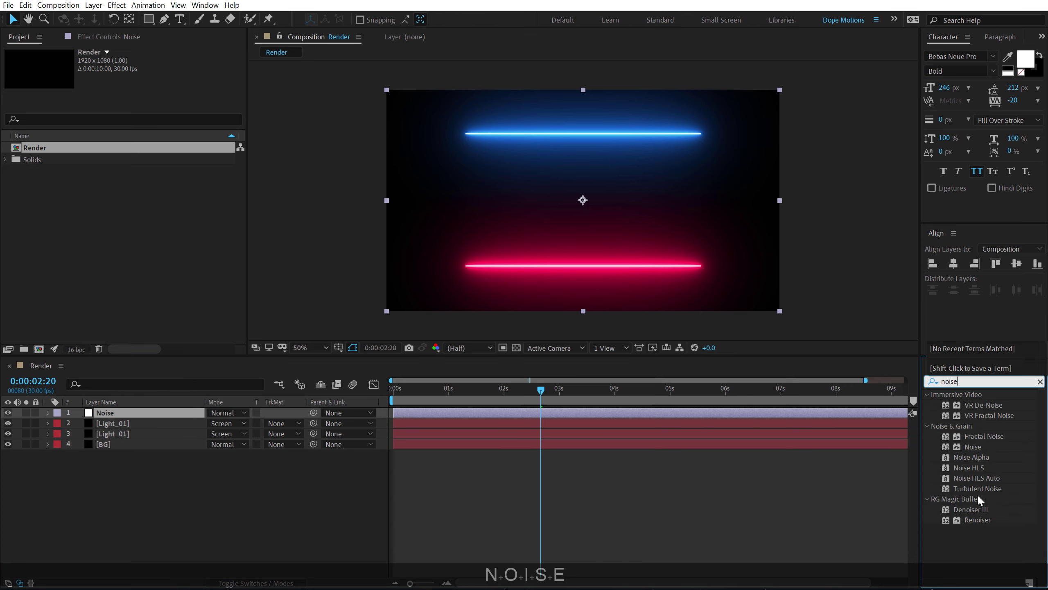
double_click(972, 445)
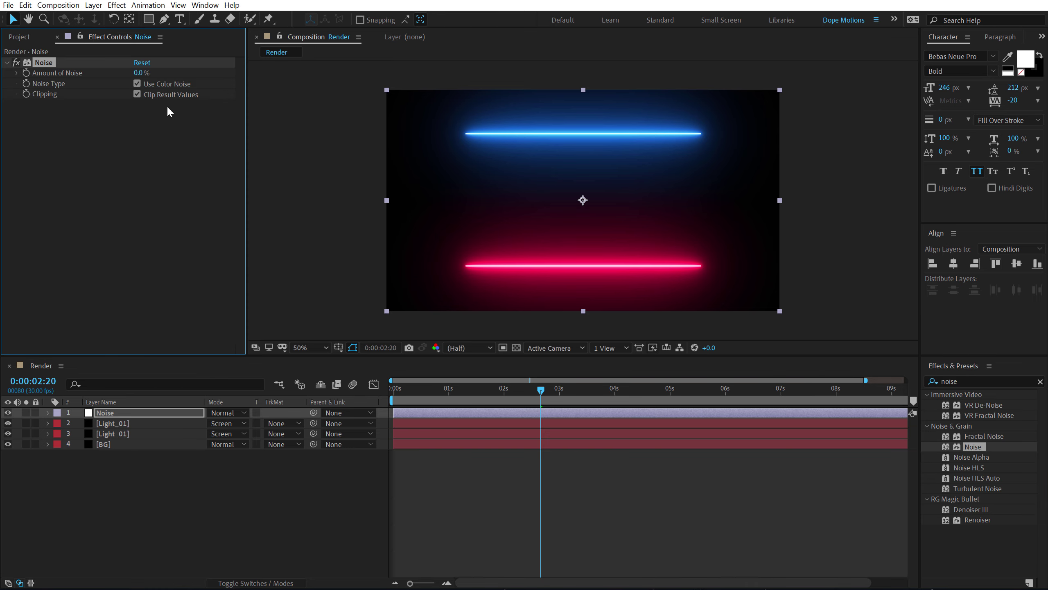
click(138, 73)
text(3)
key(Return)
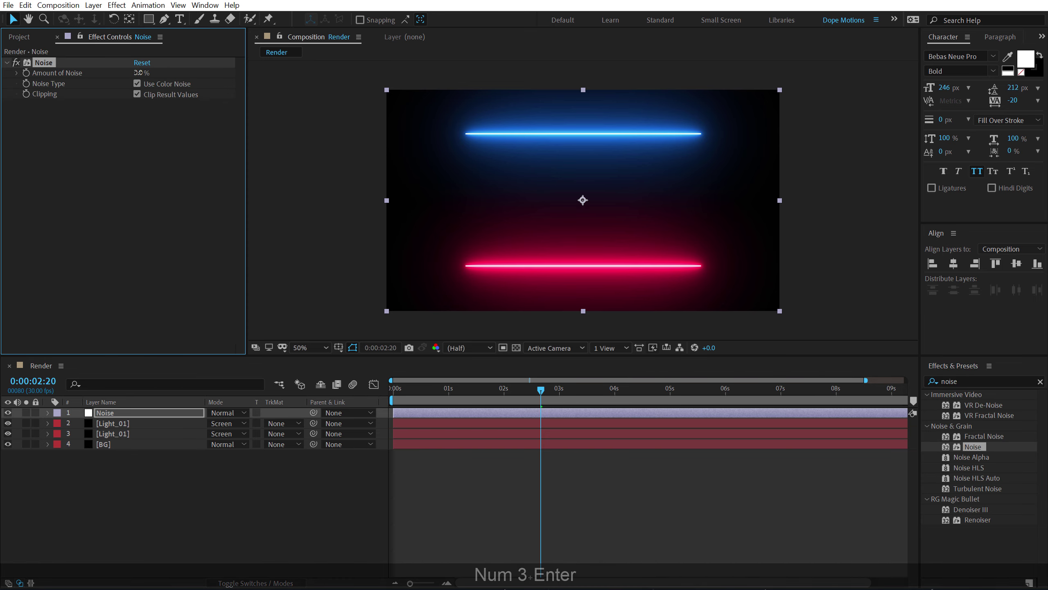
- Examine the glow gradients at 100% magnification, then scrub through the flicker and stop at 0:00:02:29
click(168, 491)
key(slash)
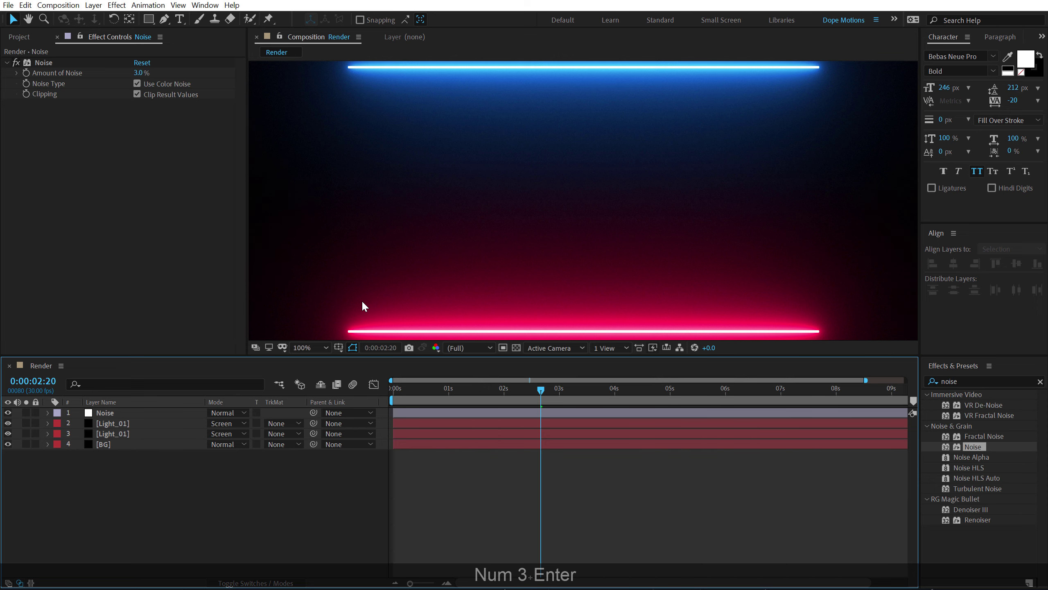
scroll(362, 299, down, 2)
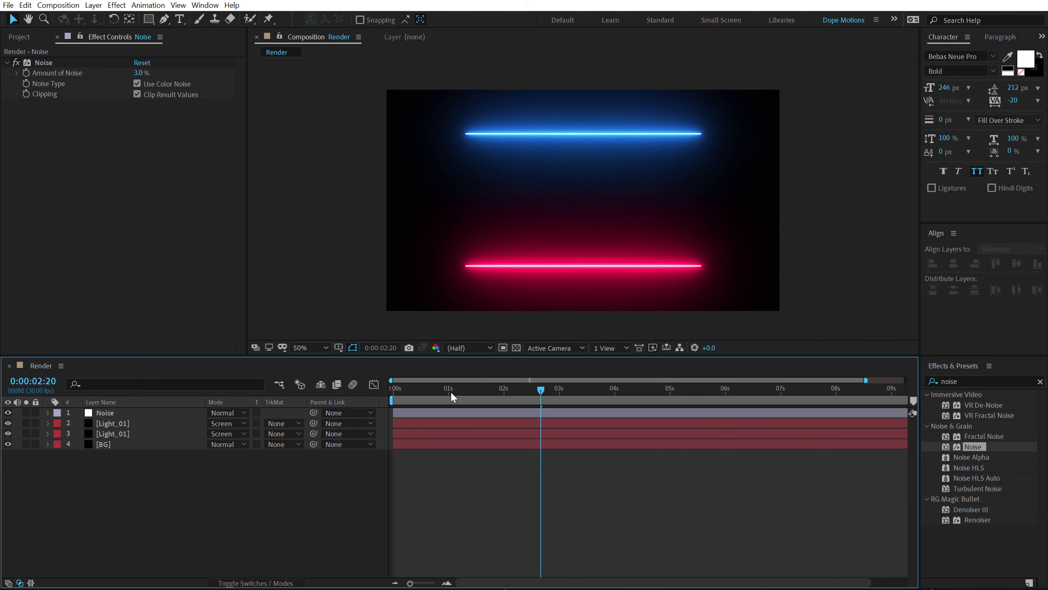
drag(479, 387, 588, 388)
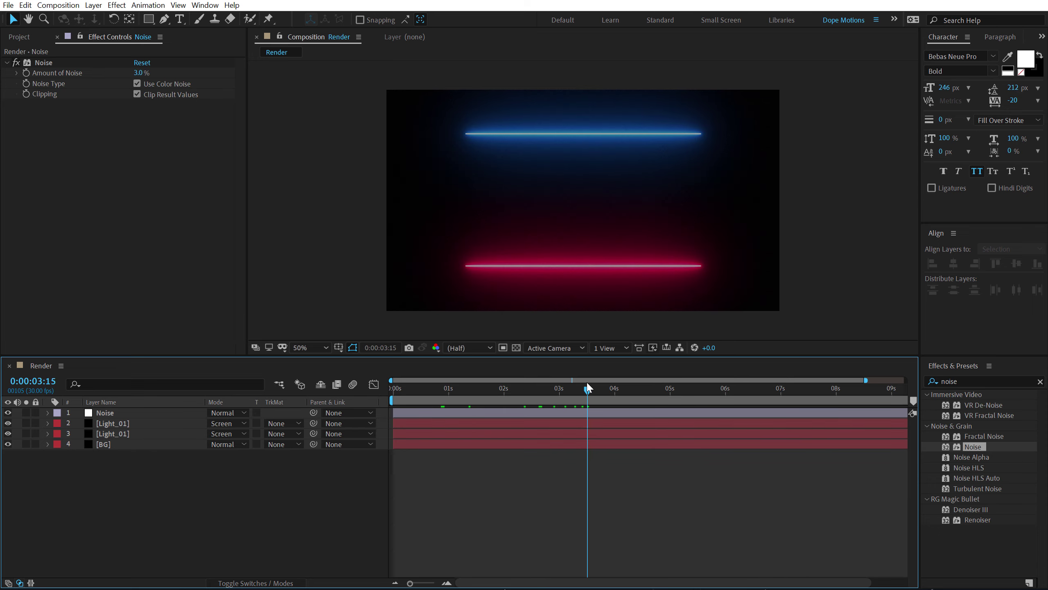
drag(508, 387, 559, 386)
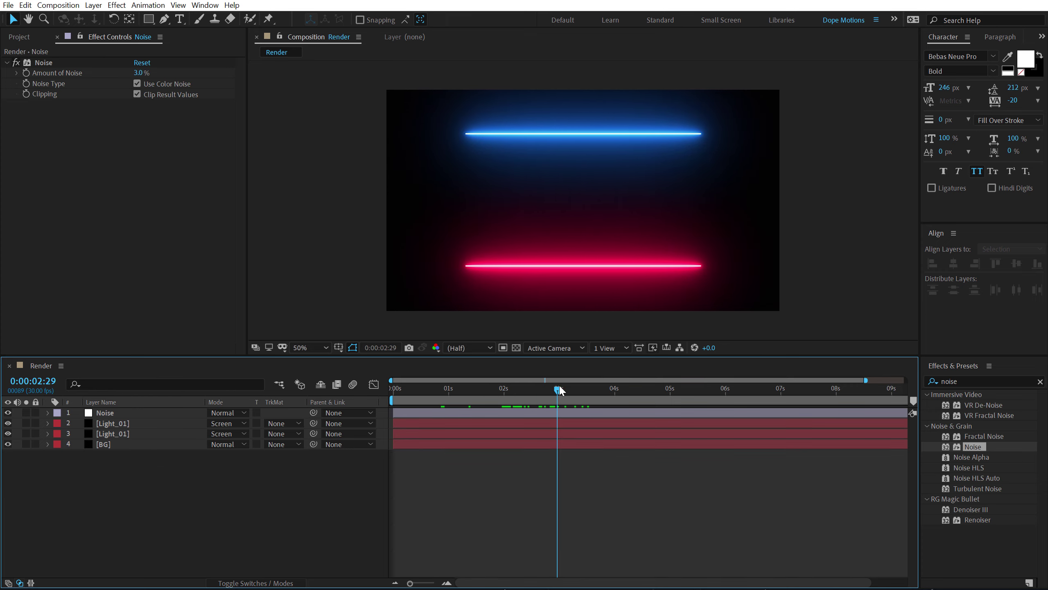
- Import the Floor_Texture.jpg image into the project
click(19, 37)
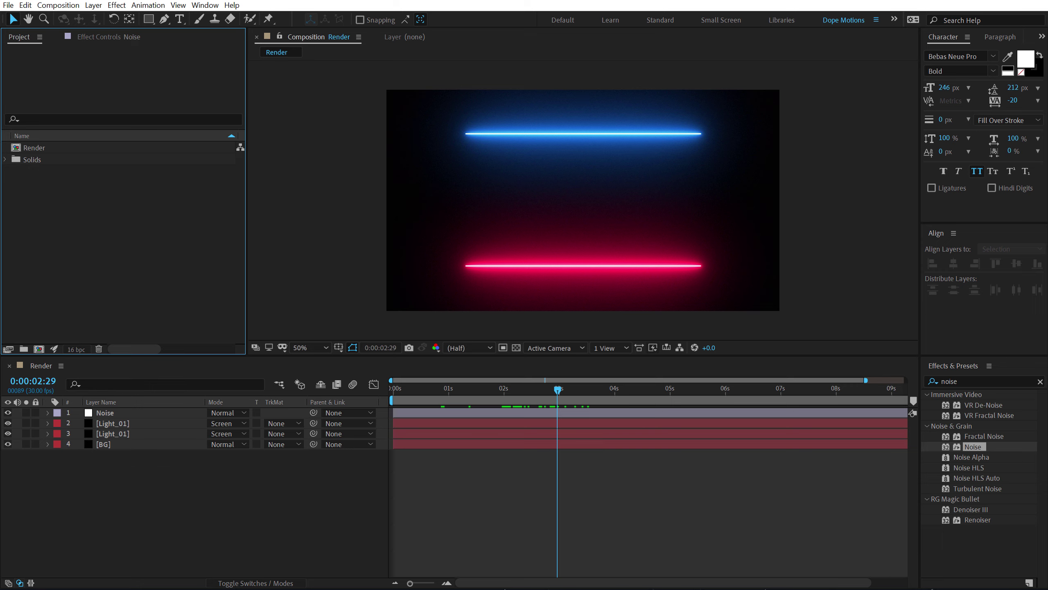
drag(1, 182, 90, 215)
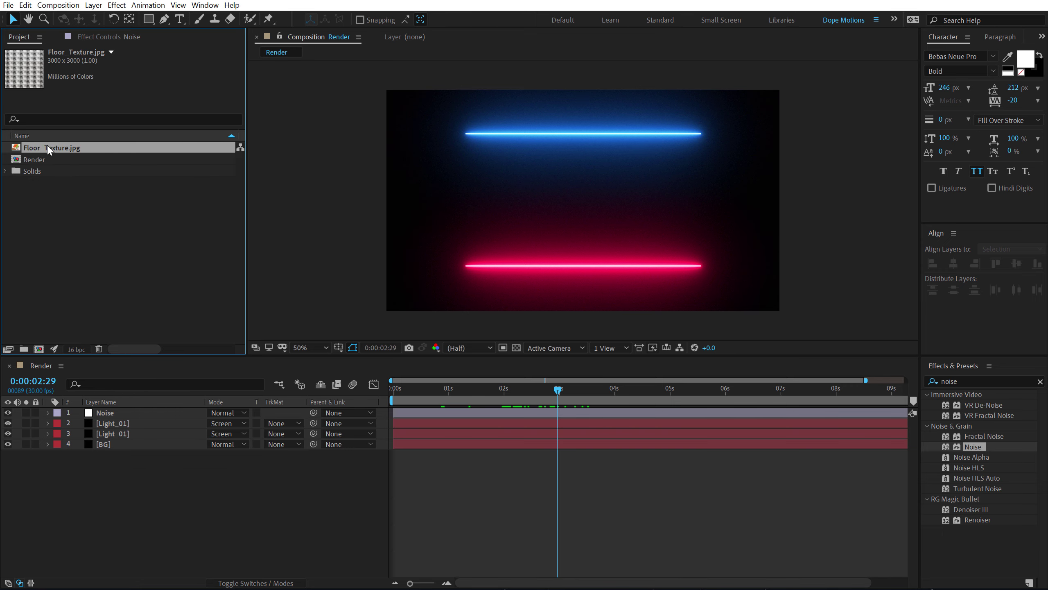
drag(48, 153, 54, 146)
drag(54, 146, 188, 305)
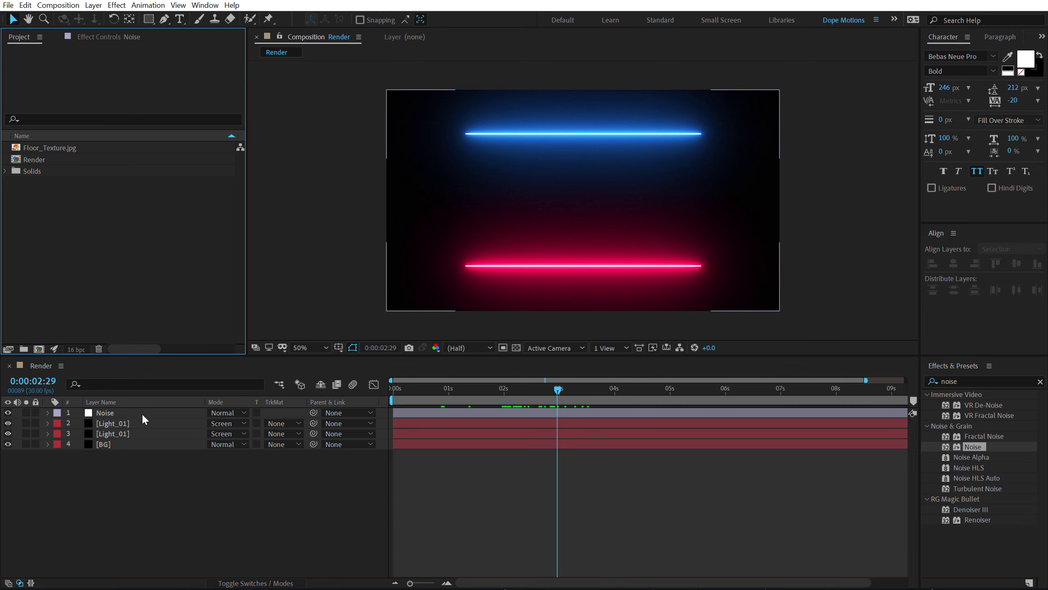
- Duplicate both Light_01 layers and give the lower pair of Light_01 layers a blue label
click(110, 424)
ctrl+click(111, 432)
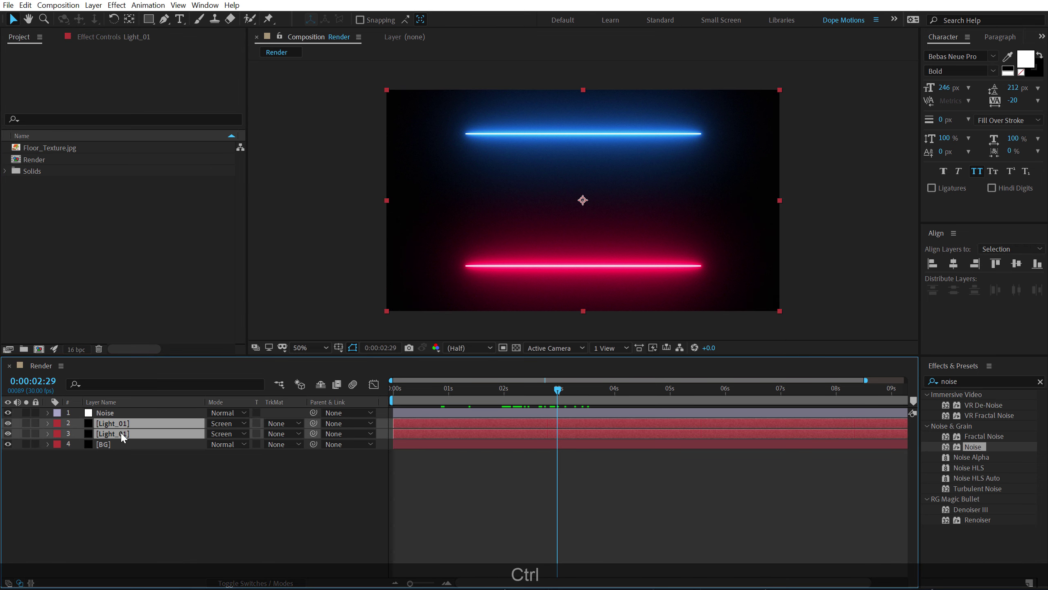
key(ctrl+d)
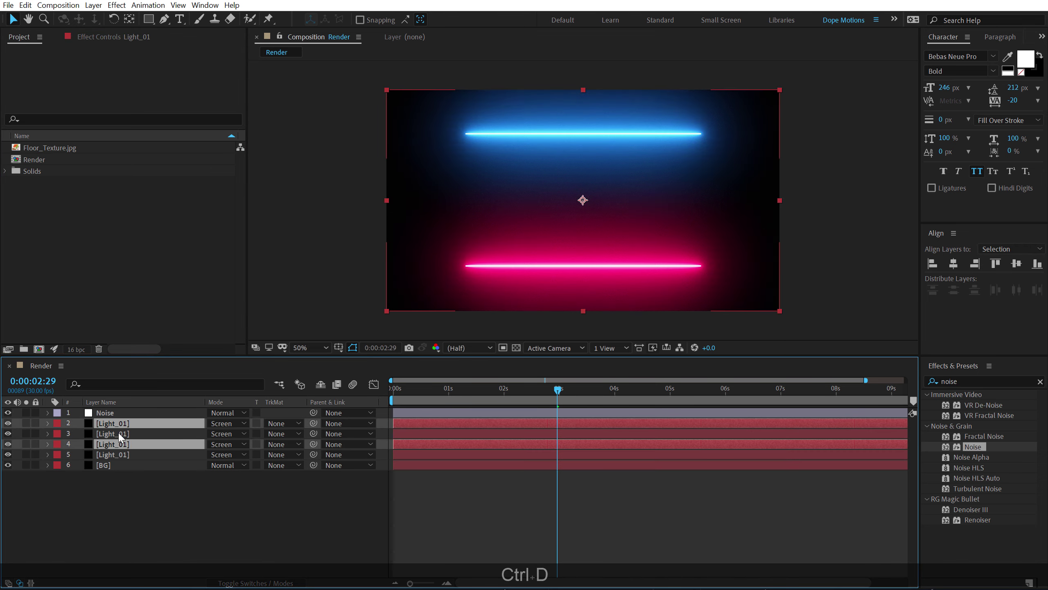
click(57, 447)
click(91, 339)
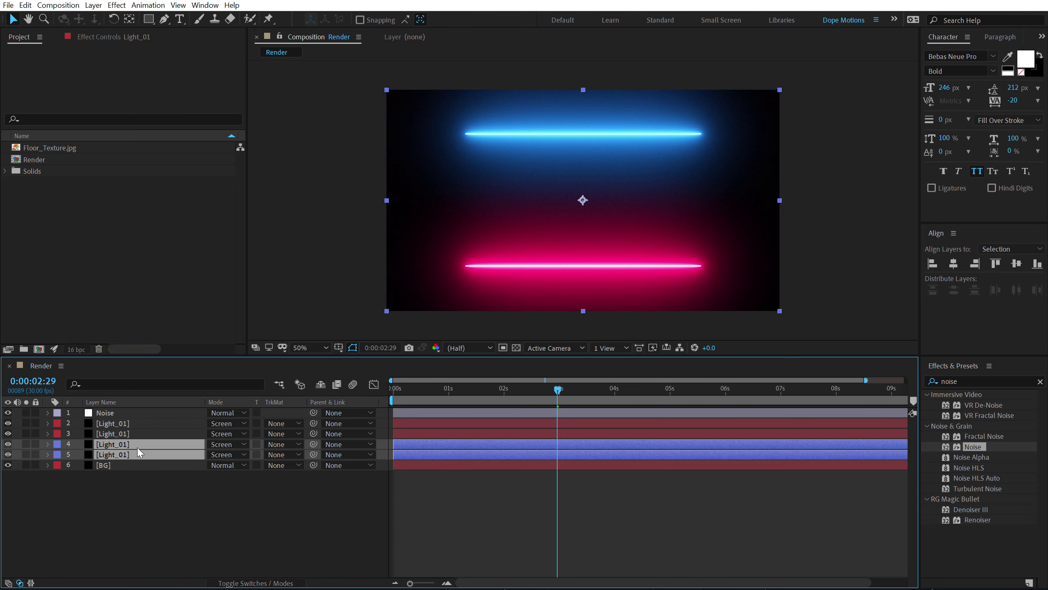
- Make the two blue-labelled Light_01 layers 3D and pre-compose them as Ref with all attributes moved
key(F4)
click(276, 454)
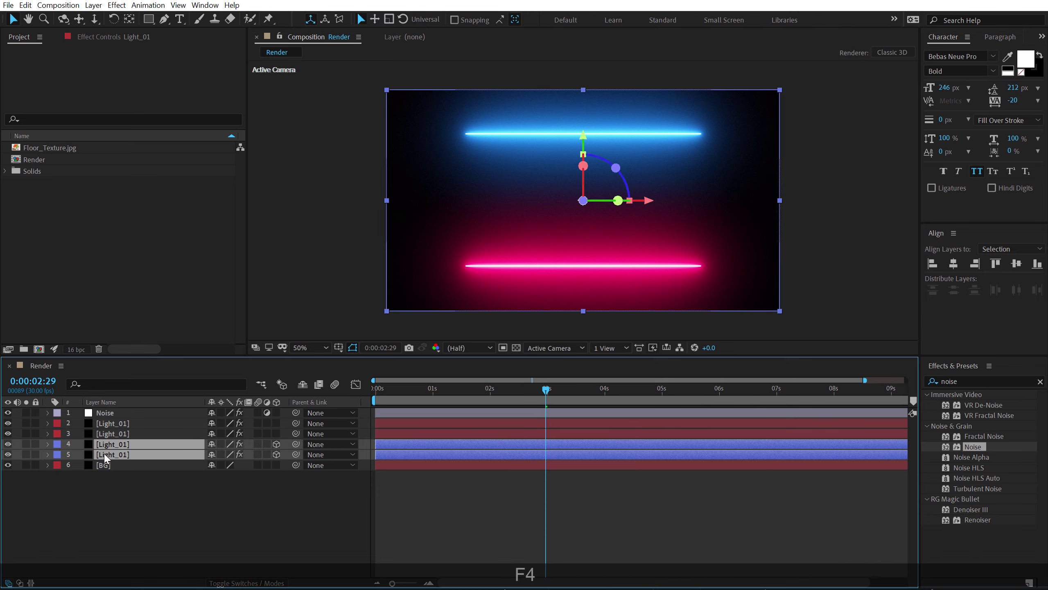
key(ctrl+shift+c)
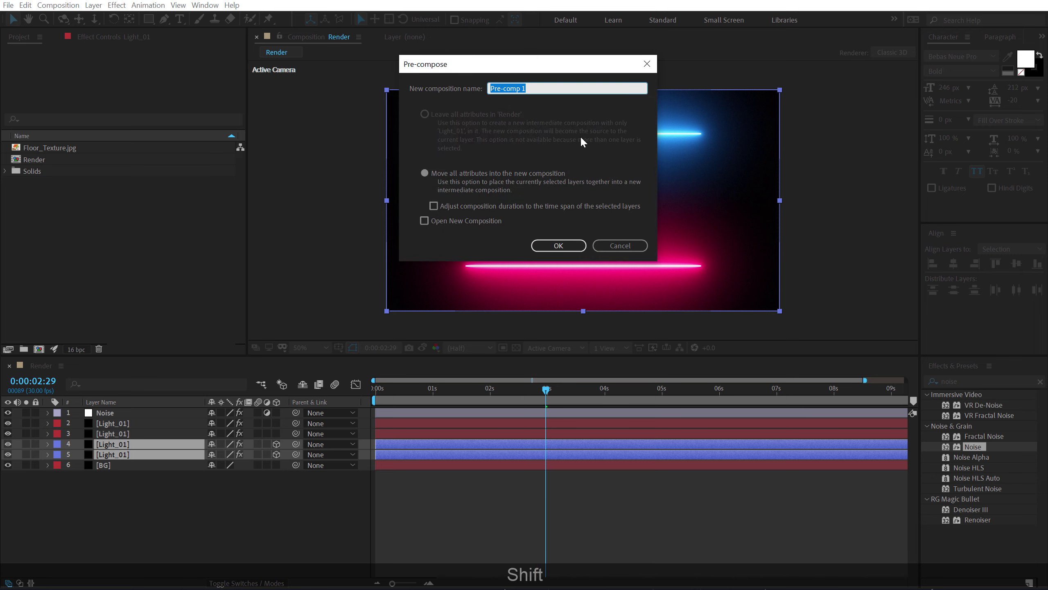
text(Ref)
click(558, 245)
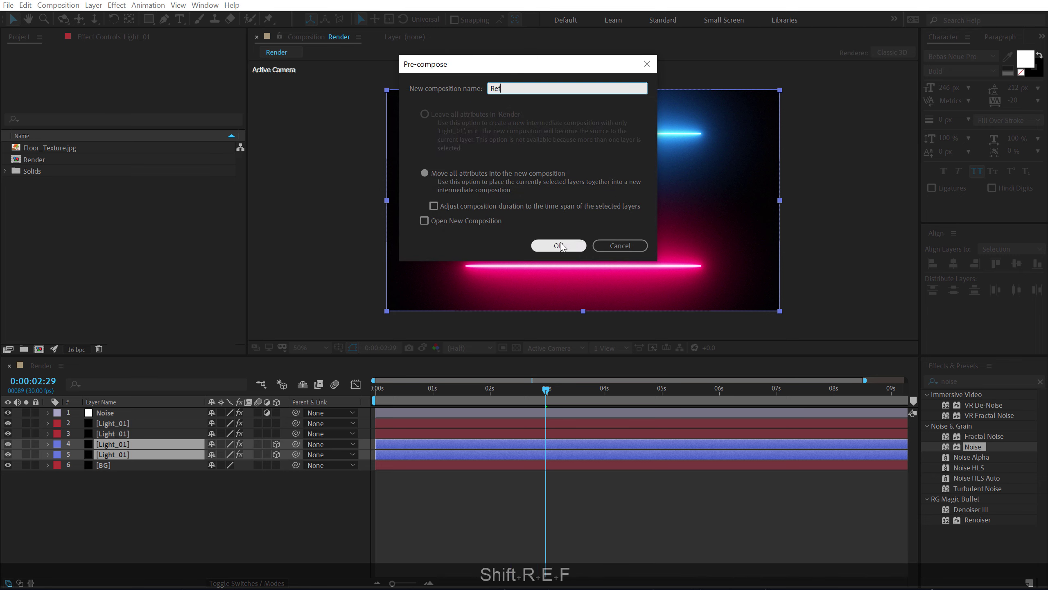
- Make the Ref layer 3D, set its X Rotation to 93°, and lower it to about Y 1058 beneath the red beam
click(276, 444)
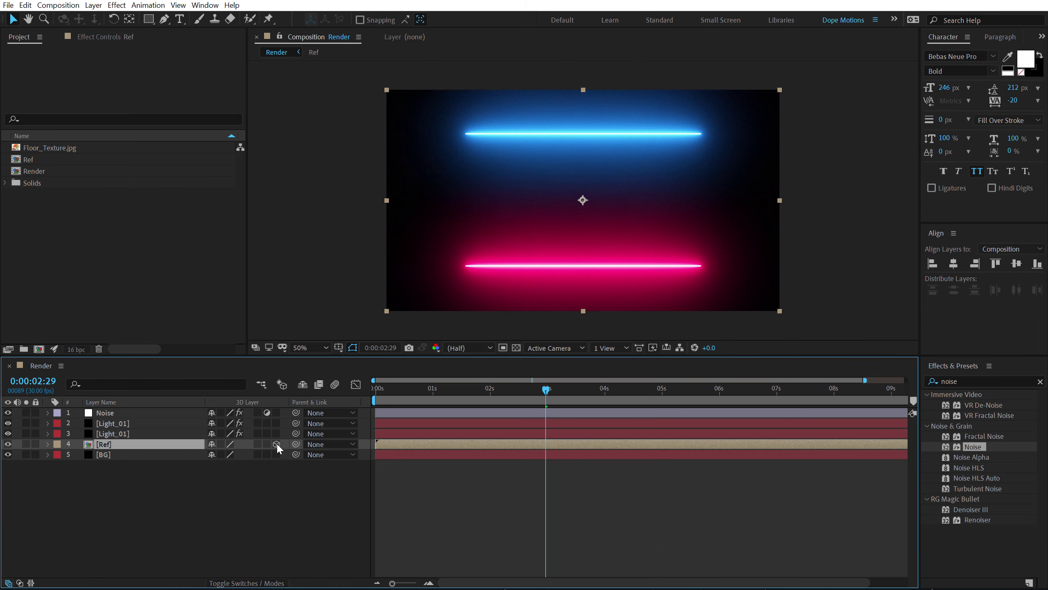
key(r)
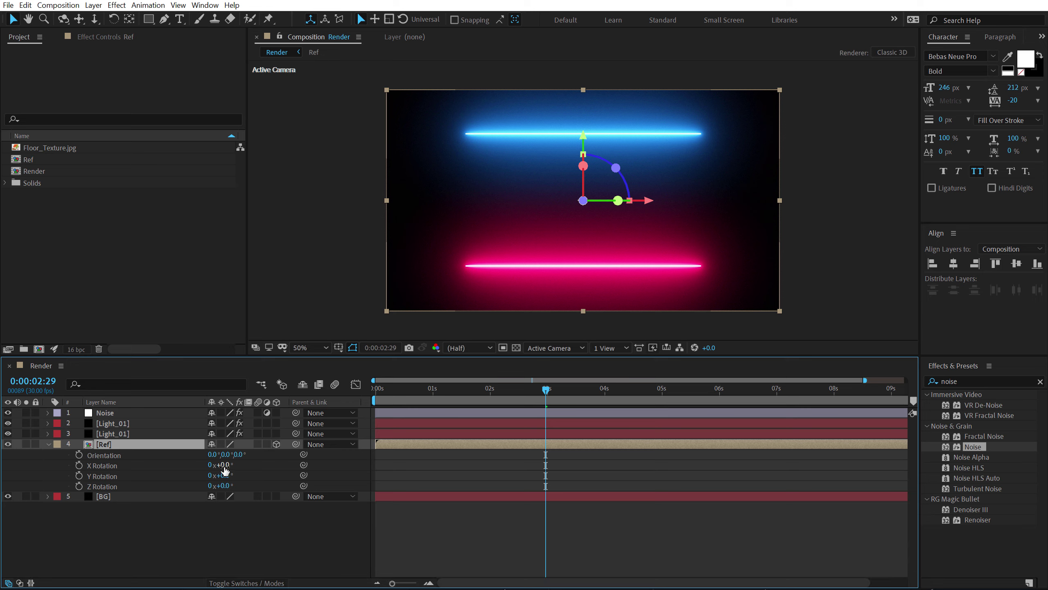
drag(223, 464, 283, 464)
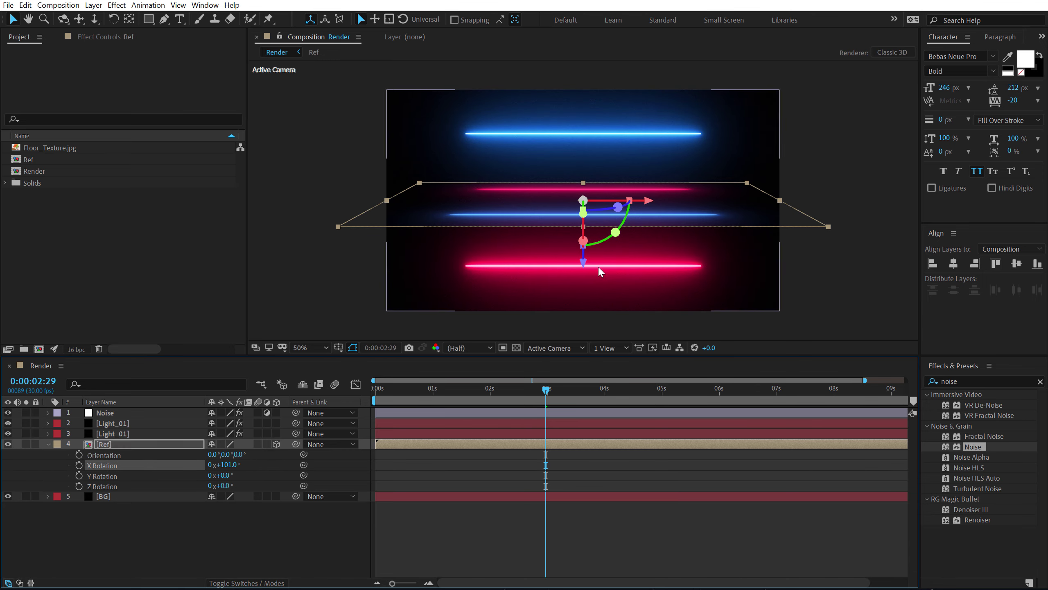
drag(590, 266, 593, 372)
drag(233, 467, 223, 464)
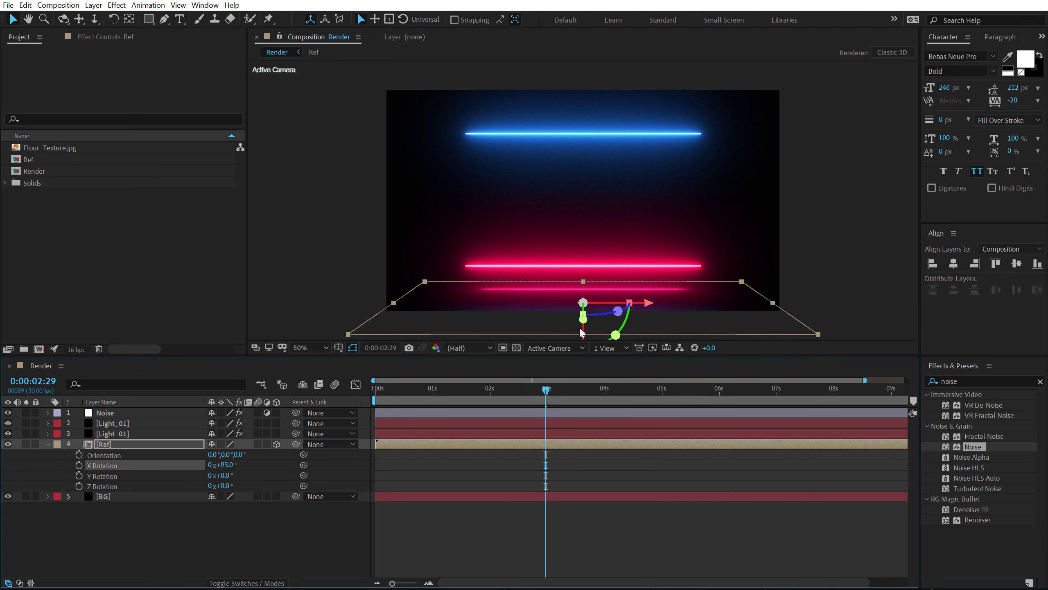
- Undo the accidental orientation change on Ref, set its position to 949.0, 1033.3, 288.7, and collapse the layer
drag(584, 330, 584, 328)
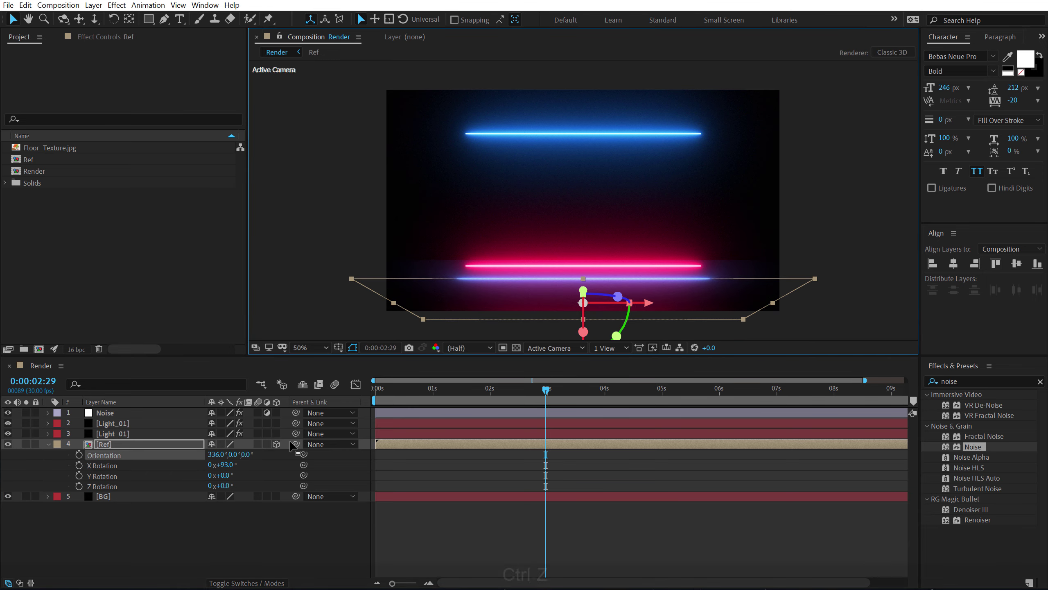
key(ctrl+z)
key(p)
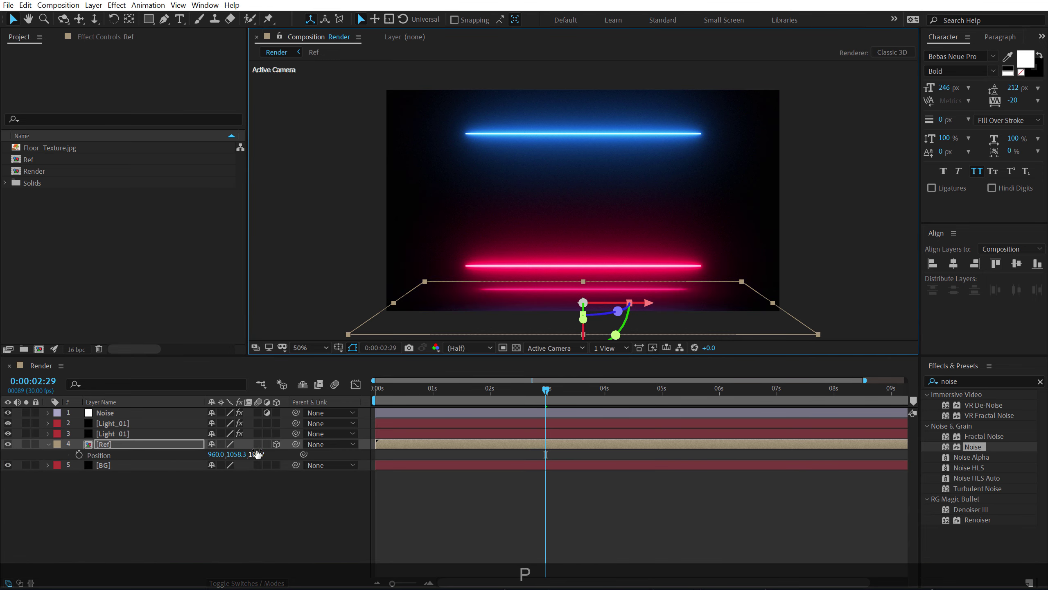
drag(238, 453, 366, 446)
click(194, 518)
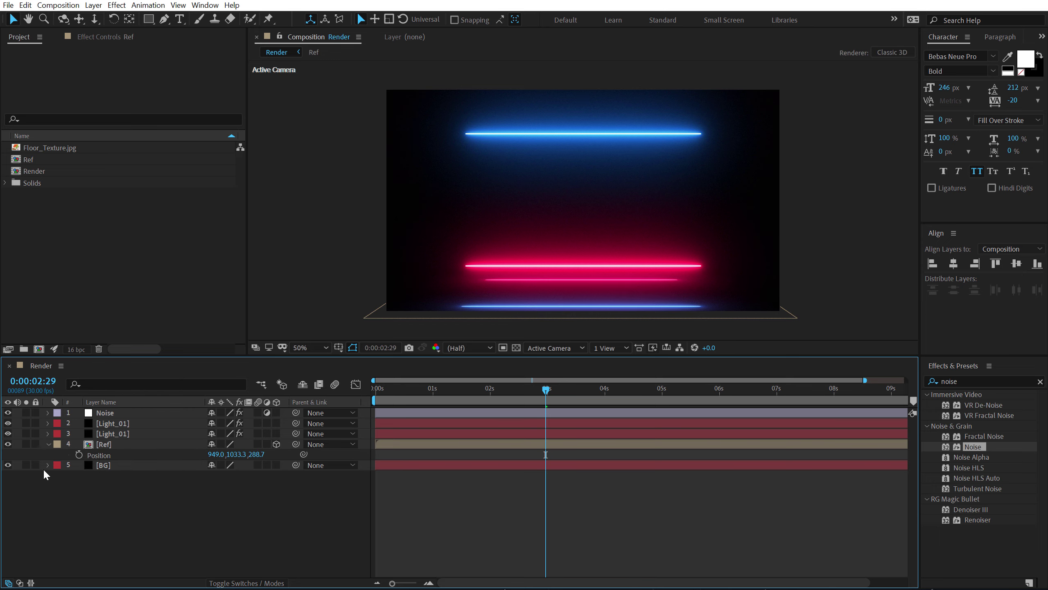
click(48, 444)
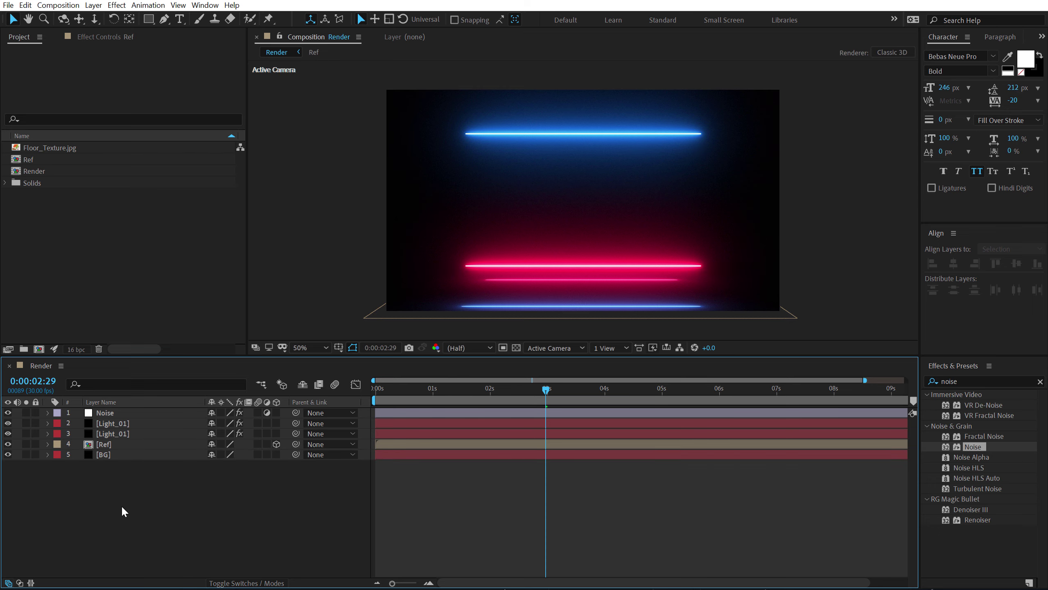
- Add a two-node camera to the Render composition using the 50mm preset
right_click(123, 507)
mouse_move(187, 386)
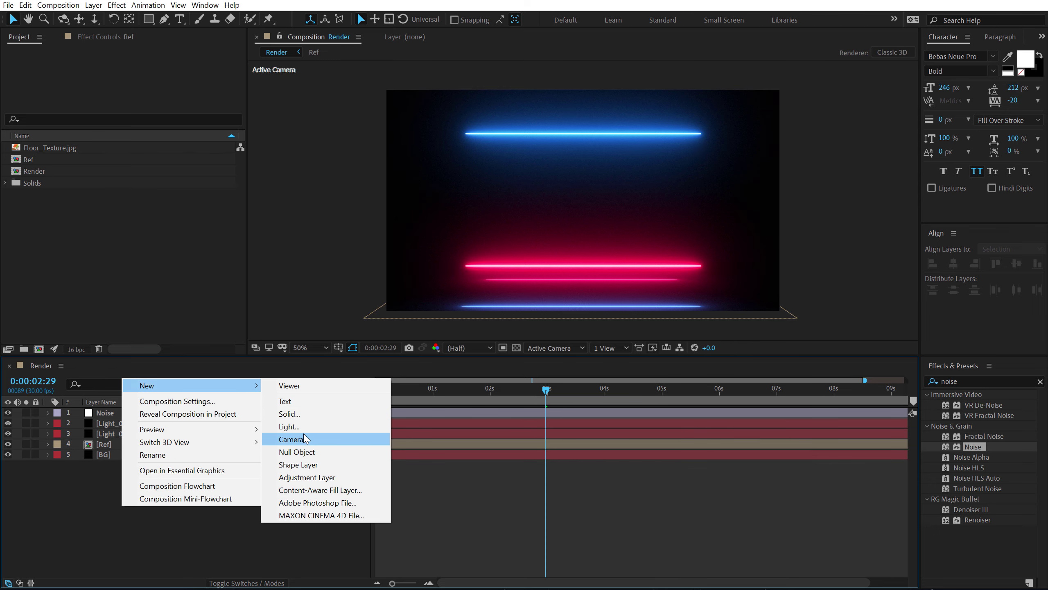
click(326, 436)
drag(469, 16, 435, 57)
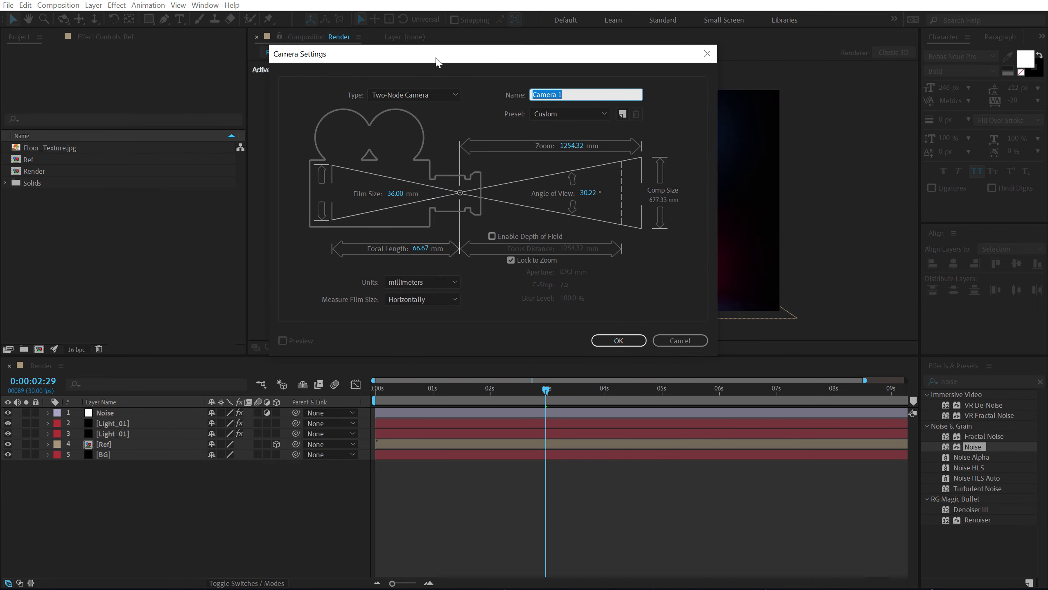
click(548, 113)
click(557, 198)
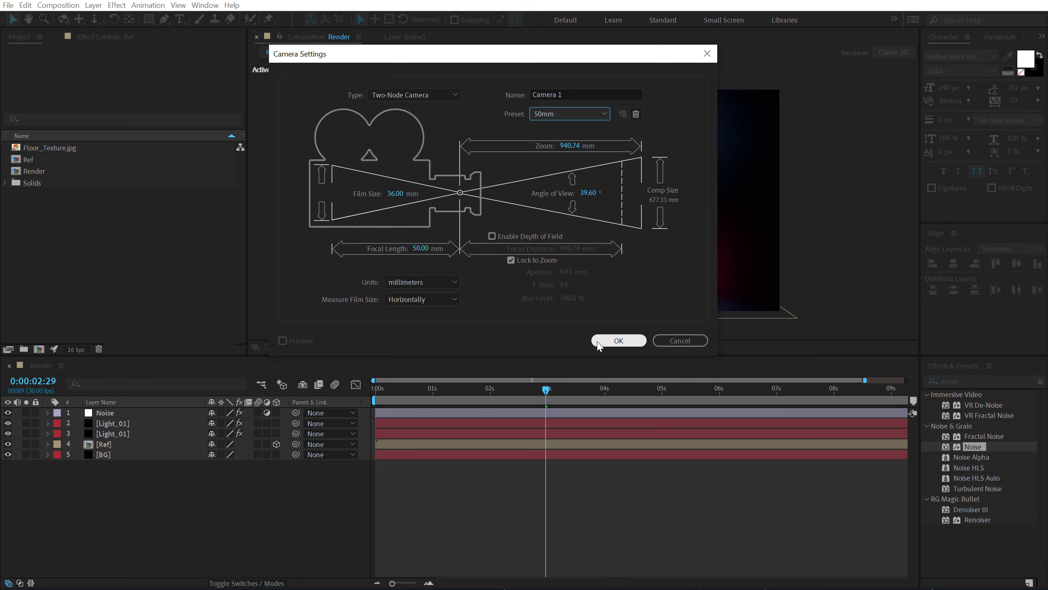
click(617, 341)
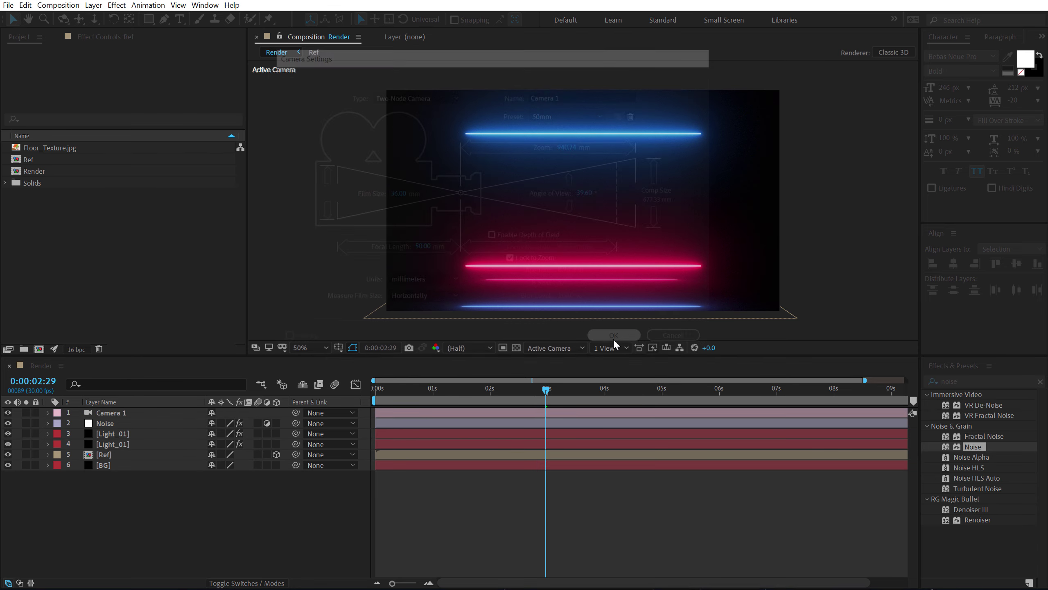
- Turn on Depth of Field for Camera 1, set Aperture to 500 pixels and Blur Level to 250%, and collapse the layer
click(48, 412)
click(59, 434)
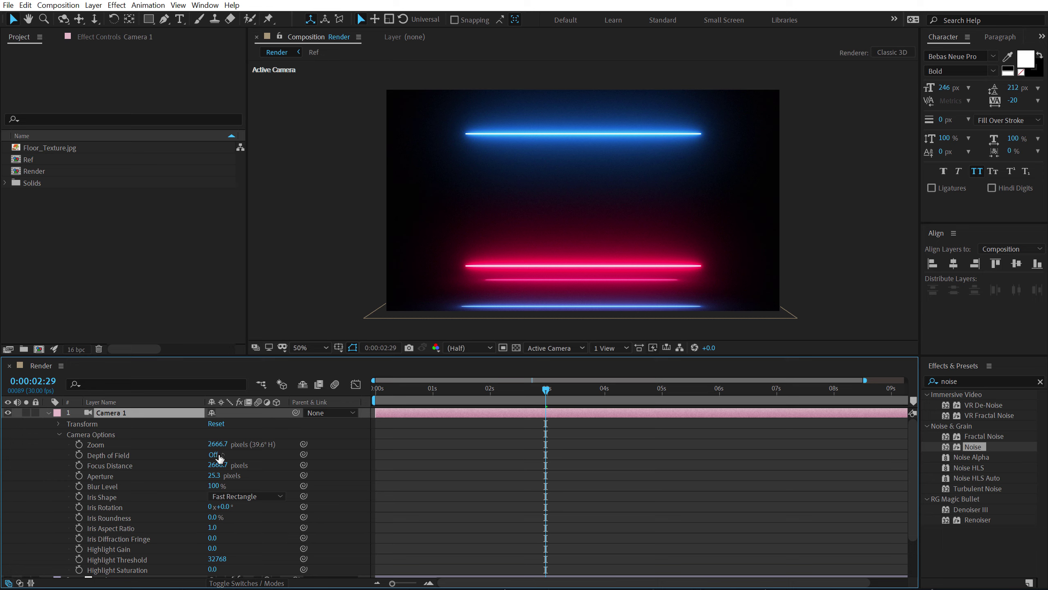
click(212, 455)
click(217, 476)
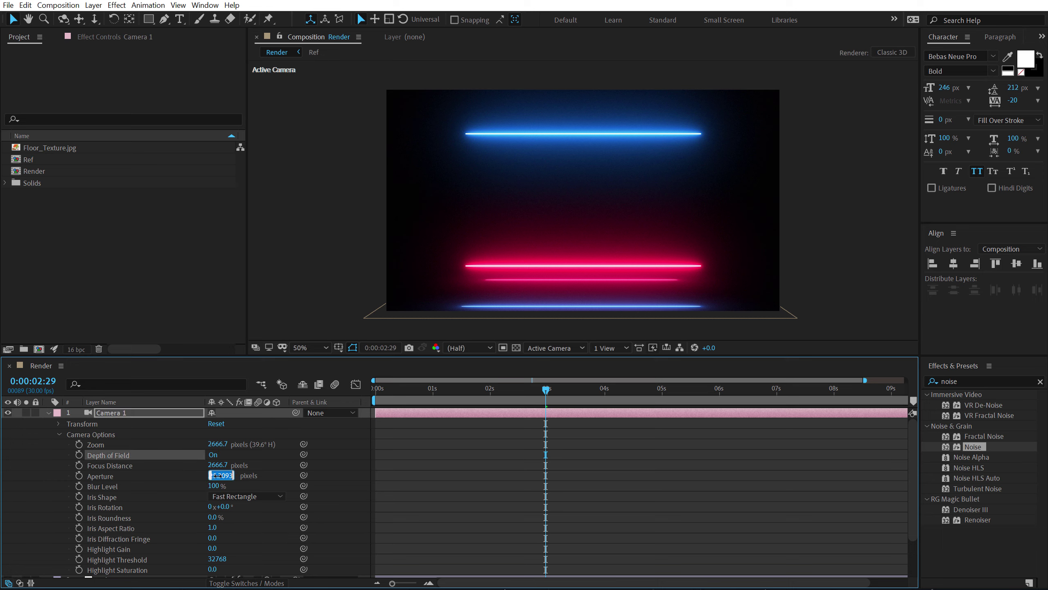
text(500)
key(Return)
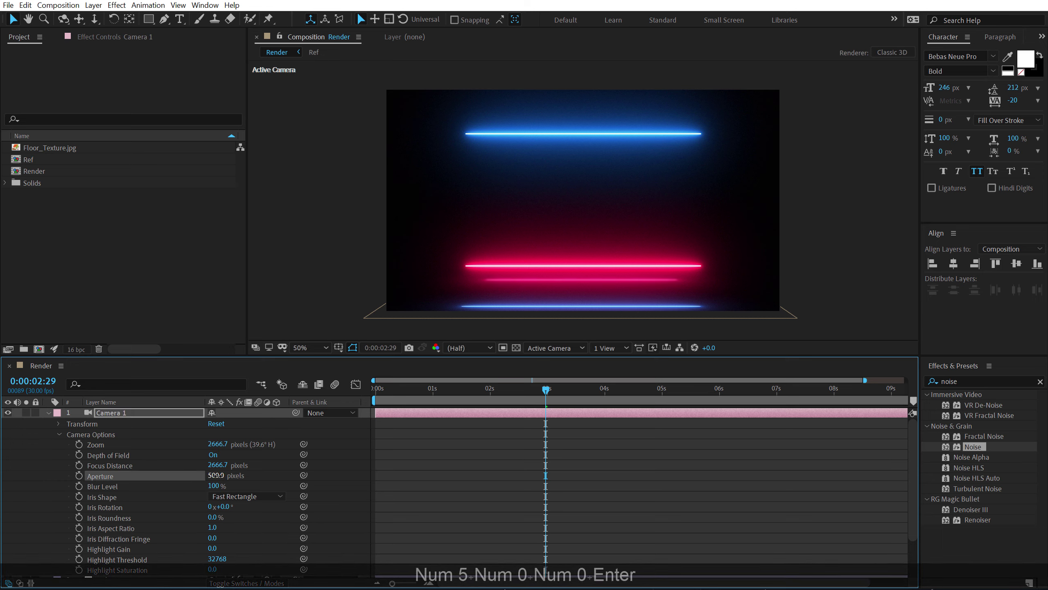
click(213, 486)
text(250)
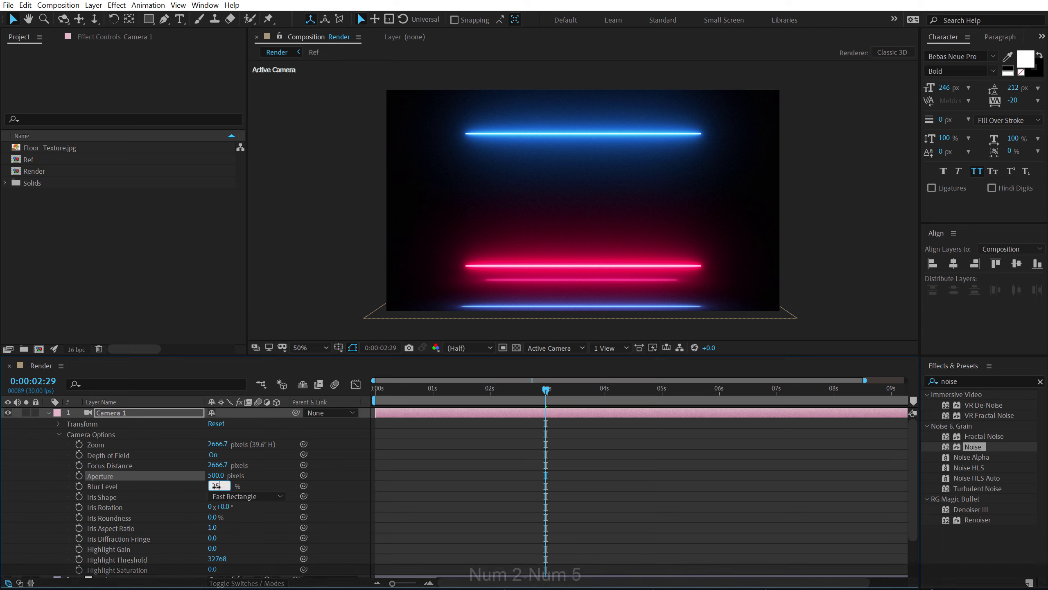
key(Return)
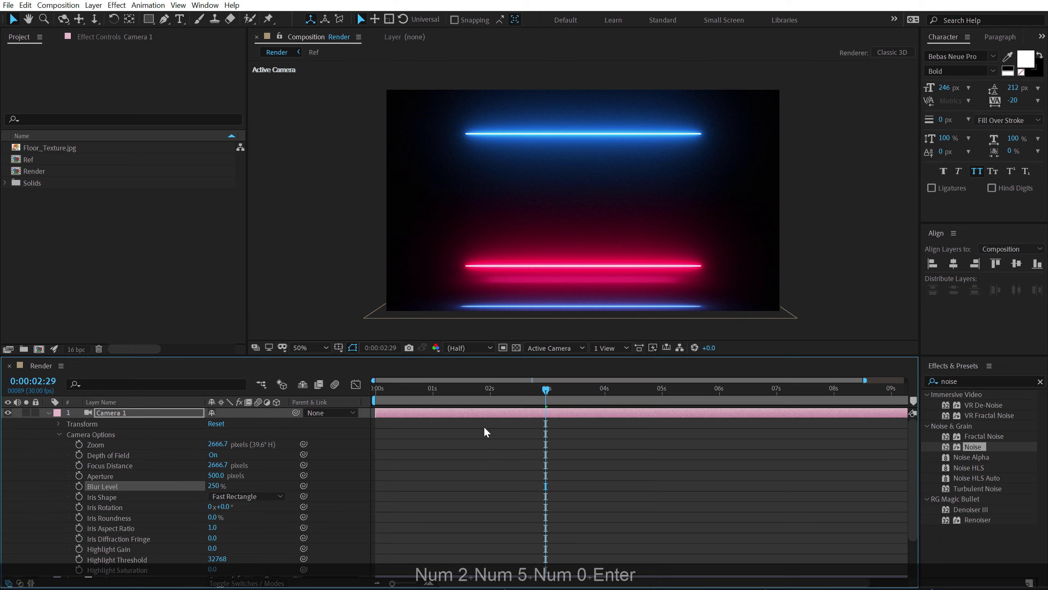
click(49, 413)
click(114, 510)
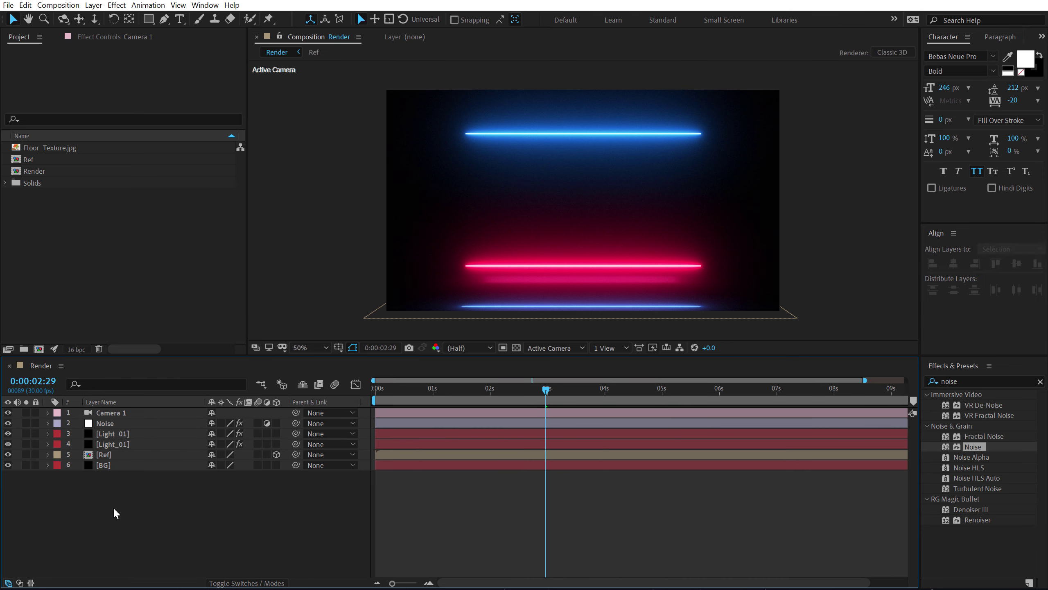
- Add Floor_Texture.jpg as the topmost layer of the Render composition and make it 3D
click(51, 148)
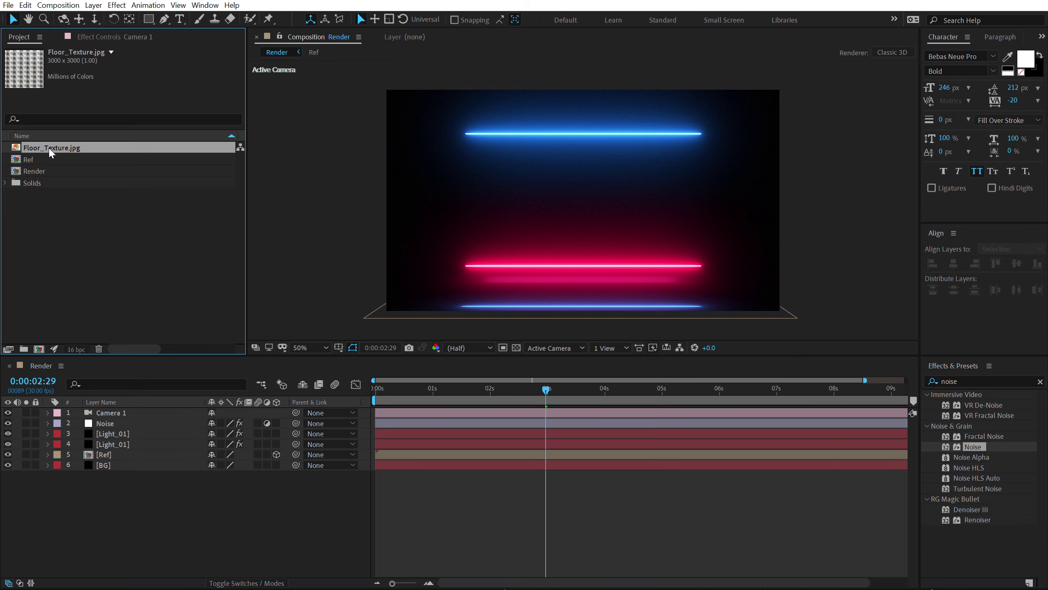
drag(94, 328, 111, 410)
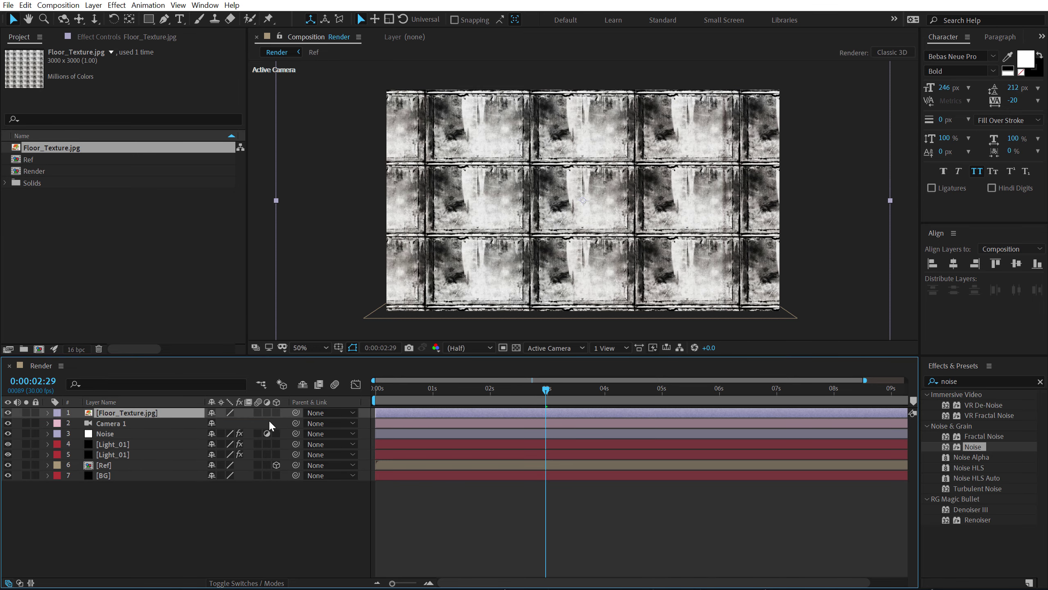
click(276, 413)
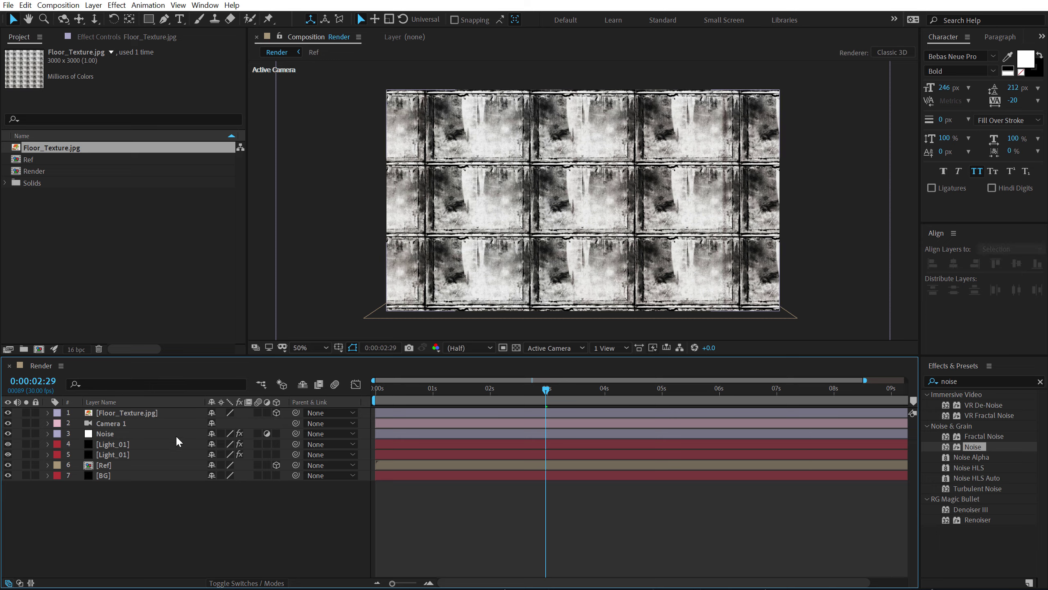
- Tilt the Floor_Texture.jpg layer to an X Rotation of 96° and lower it to Y 1101
key(r)
key(ctrl+a)
key(u)
key(u)
click(123, 413)
key(r)
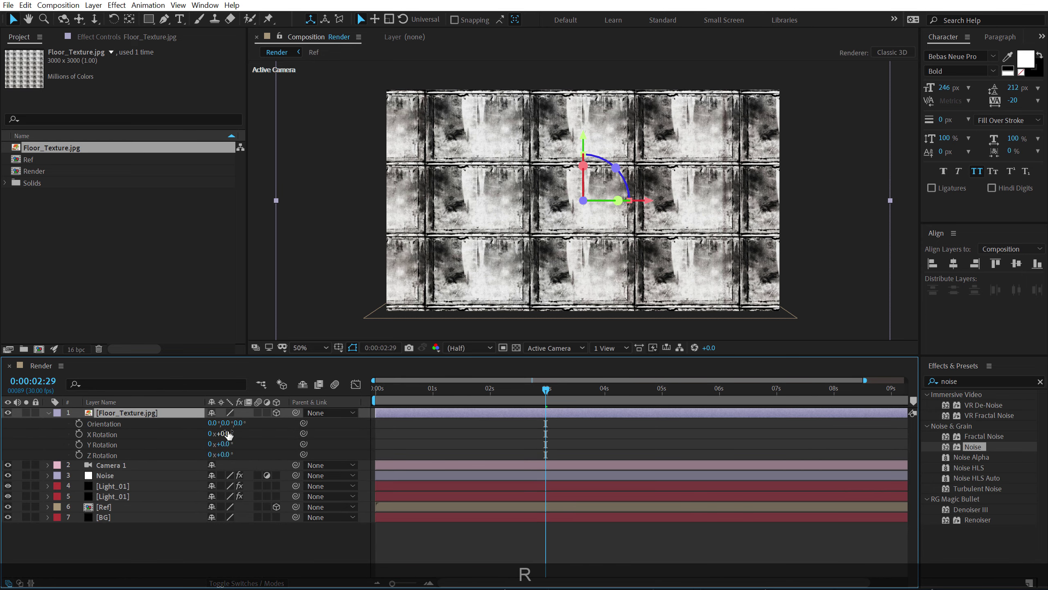
drag(224, 436, 278, 430)
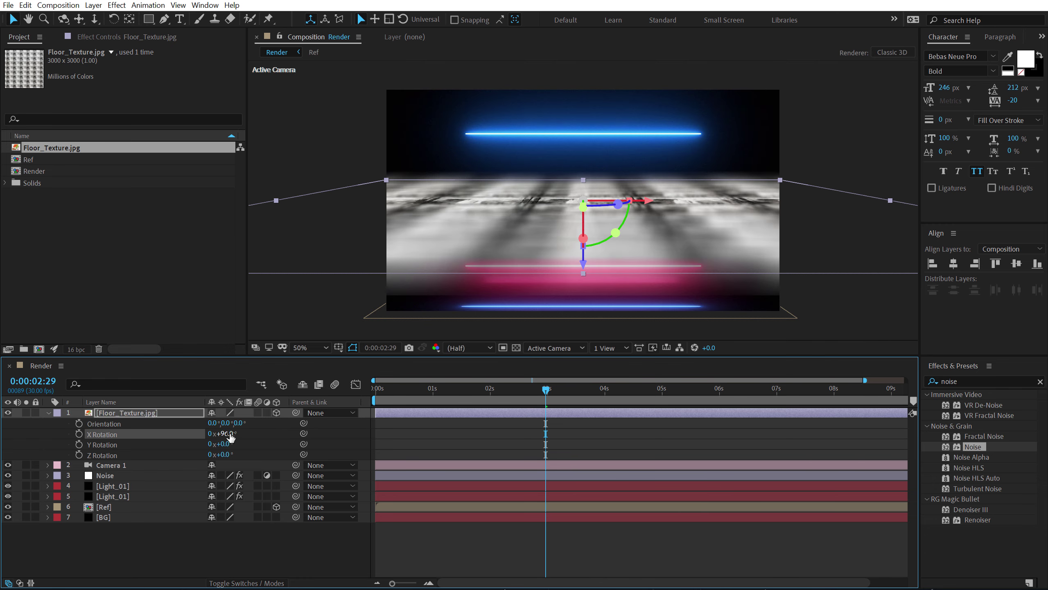
key(p)
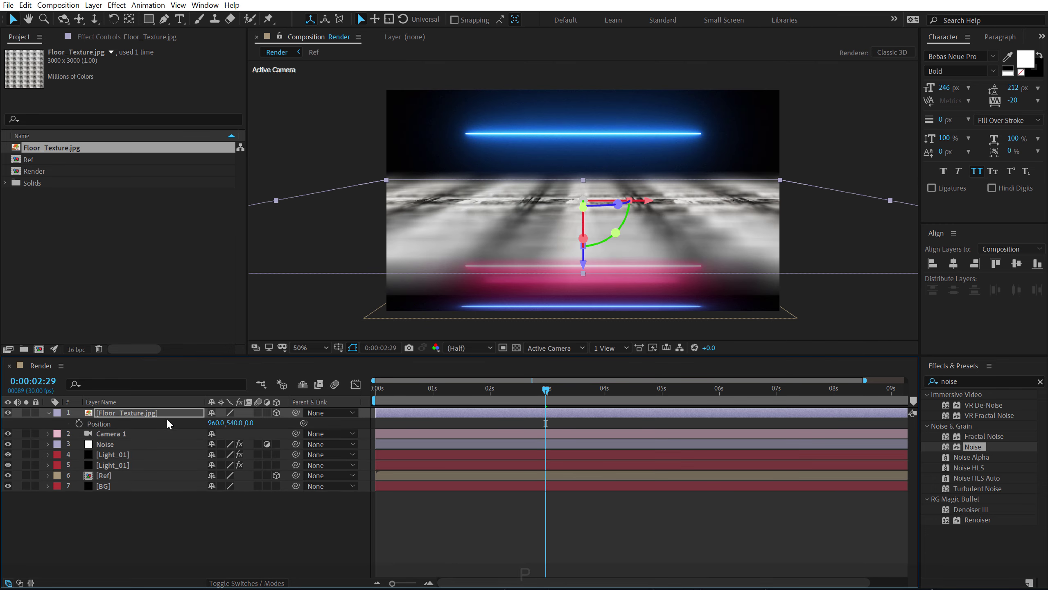
drag(234, 422, 512, 419)
- Set the floor texture's X Rotation to 87° and push it back to Z position 866
key(r)
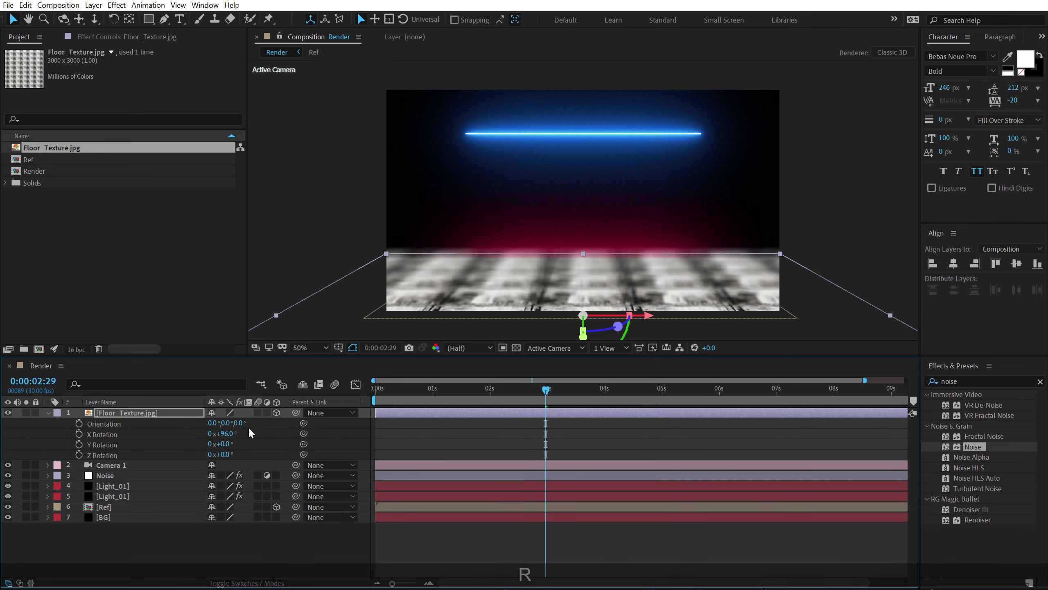
drag(225, 434, 219, 434)
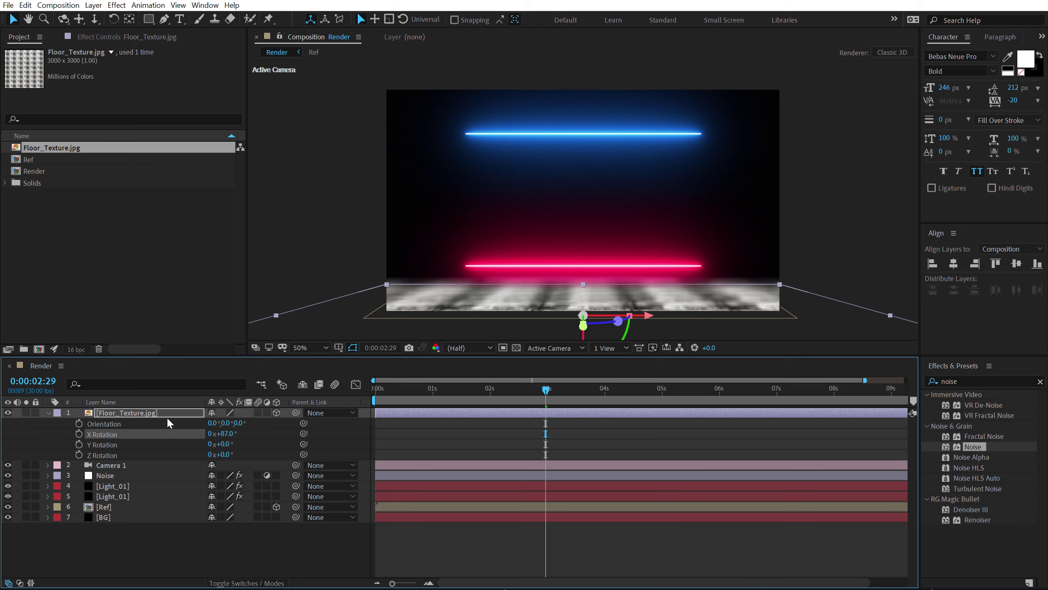
key(p)
drag(251, 423, 313, 423)
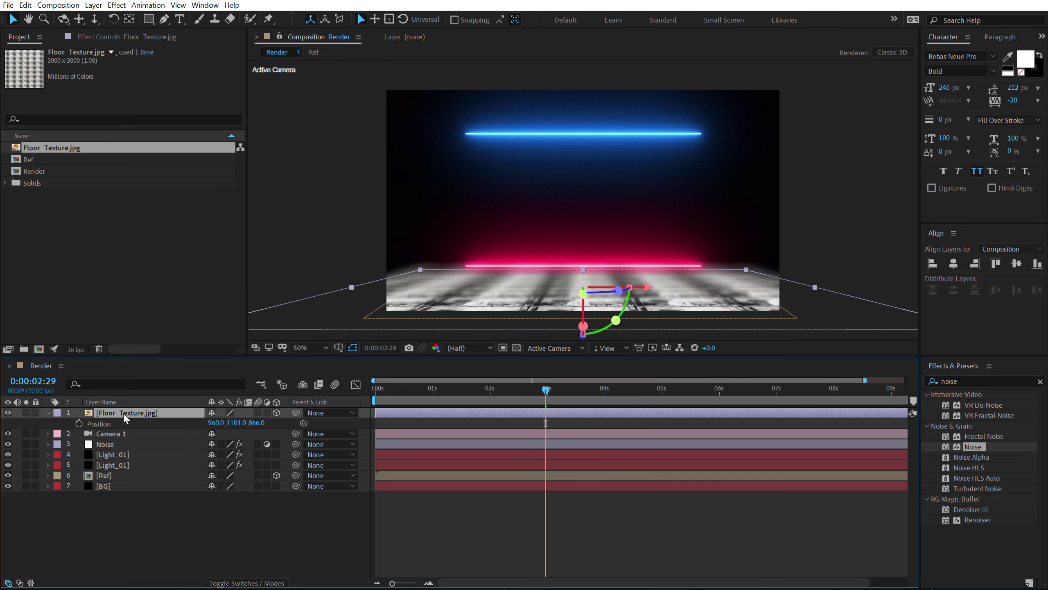
- Pre-compose the Floor_Texture.jpg layer as Floor with all attributes moved into the new composition
key(ctrl+shift+c)
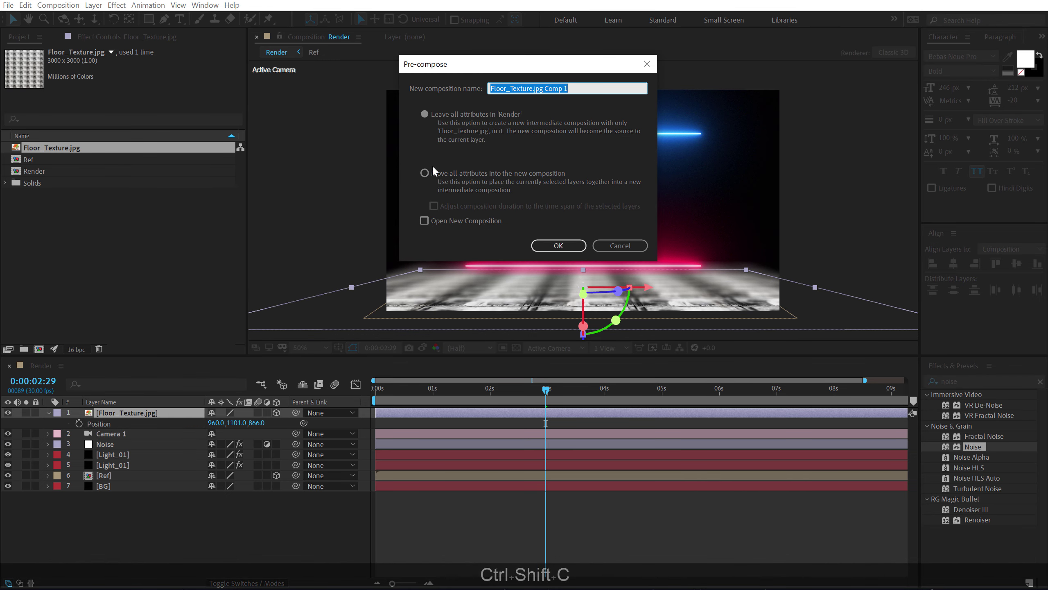
click(425, 173)
drag(572, 88, 455, 95)
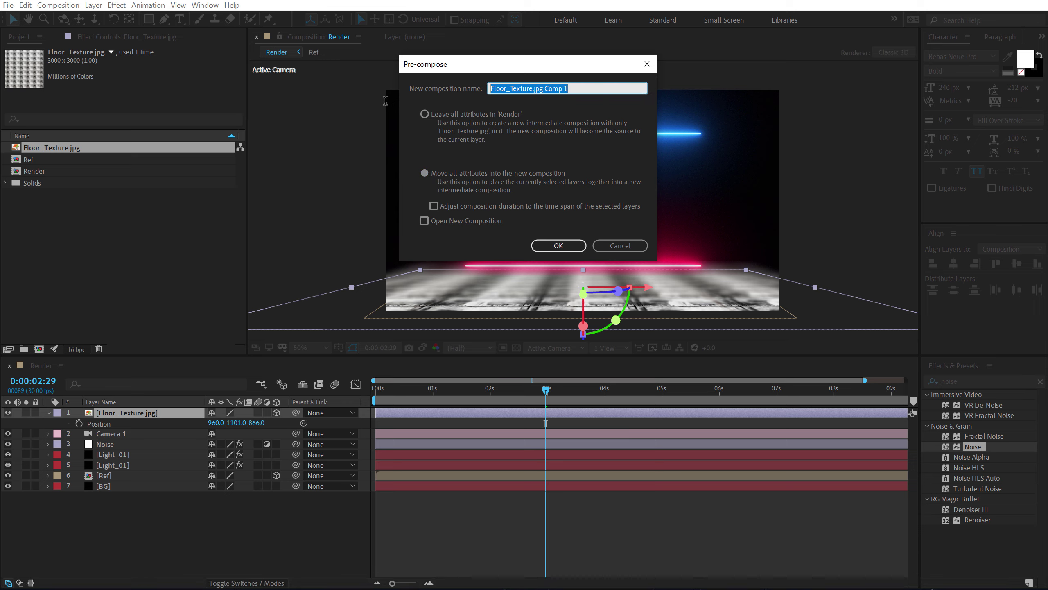
text(Floor)
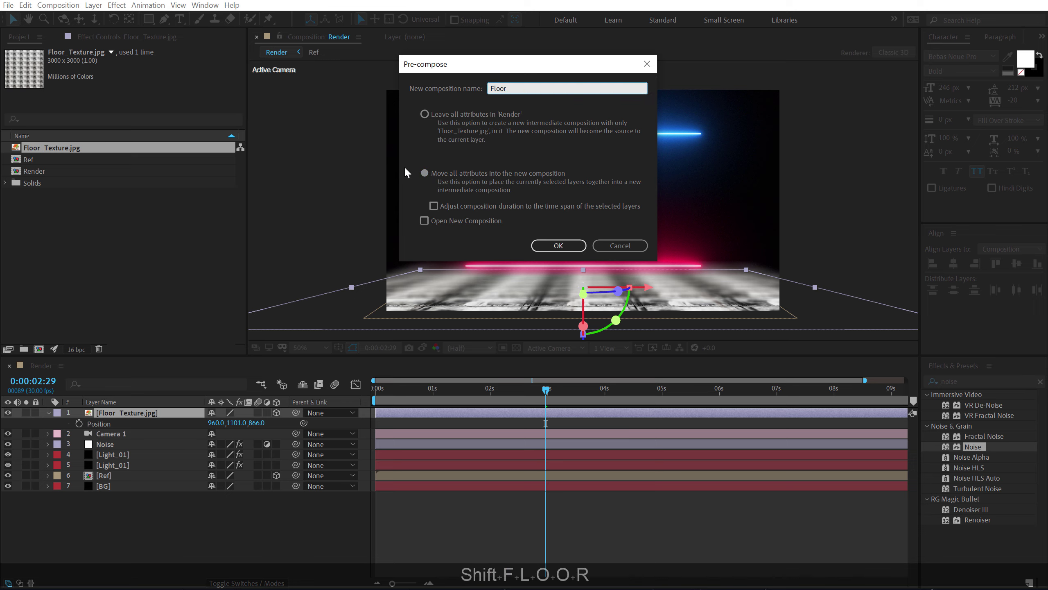
click(571, 244)
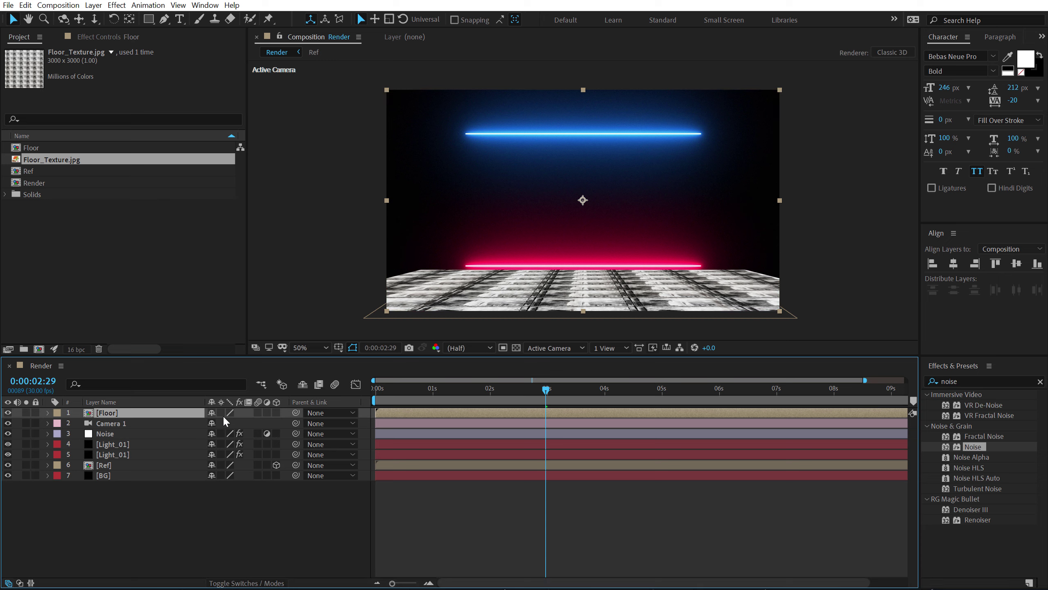
- Enable Collapse Transformations on the Floor layer, hide it, and deselect it
click(221, 412)
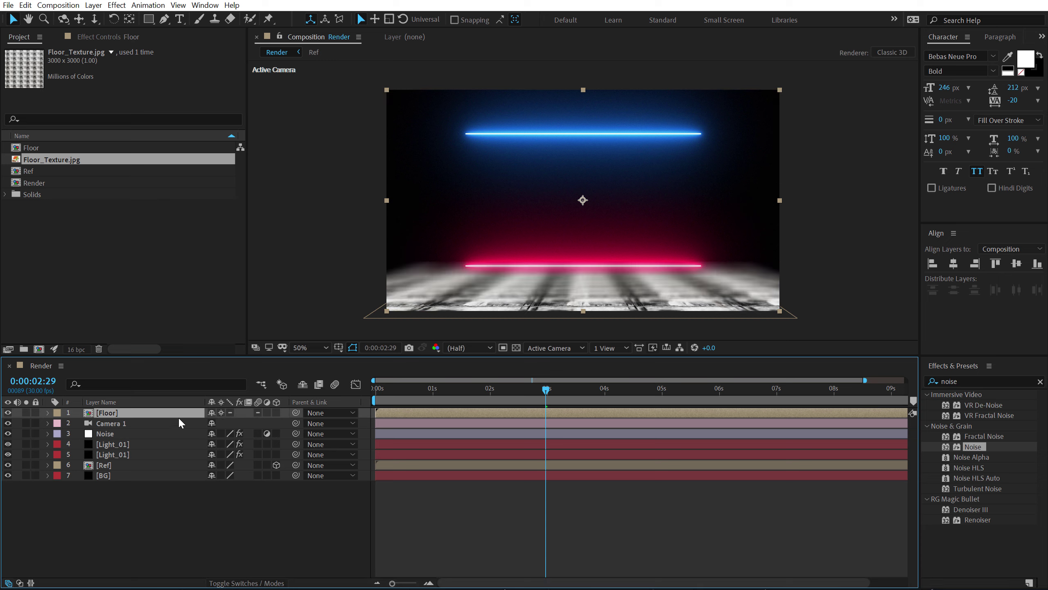
click(8, 413)
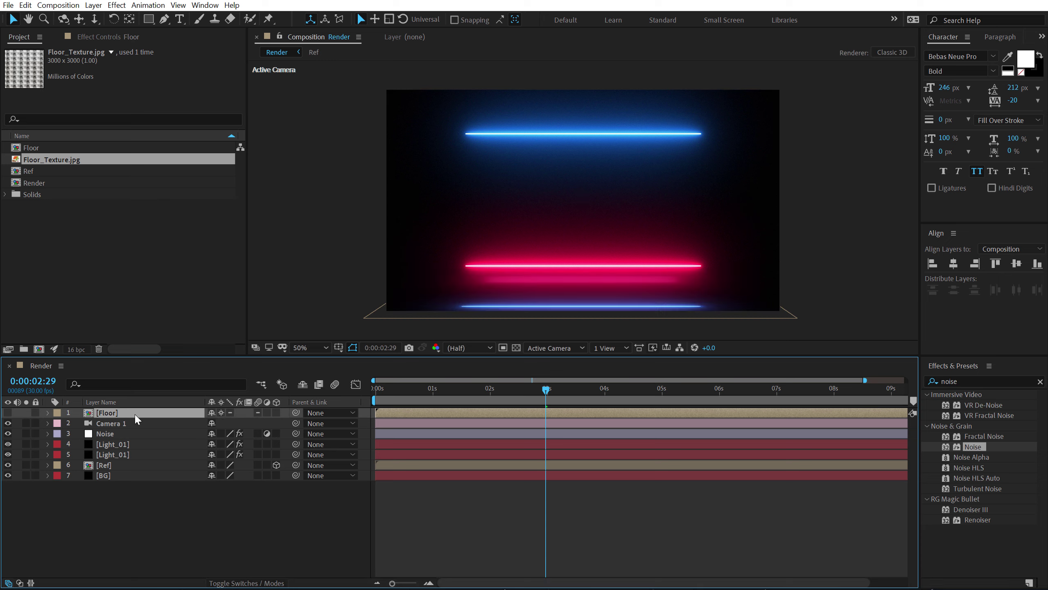
click(108, 496)
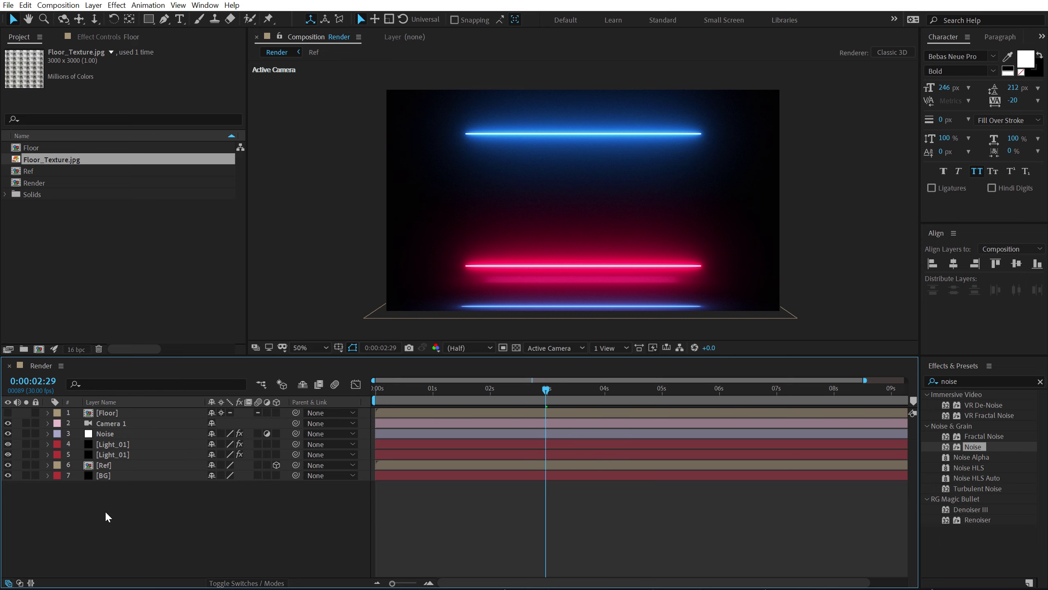
- Create an adjustment layer named Blur and place it directly above the Ref layer
right_click(105, 510)
mouse_move(174, 391)
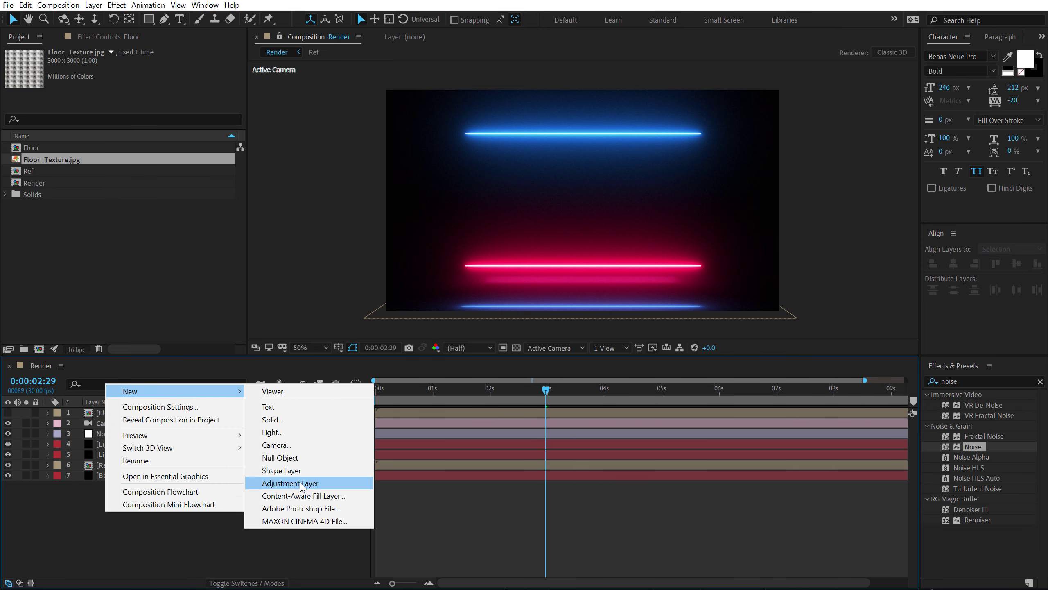
click(294, 481)
key(Return)
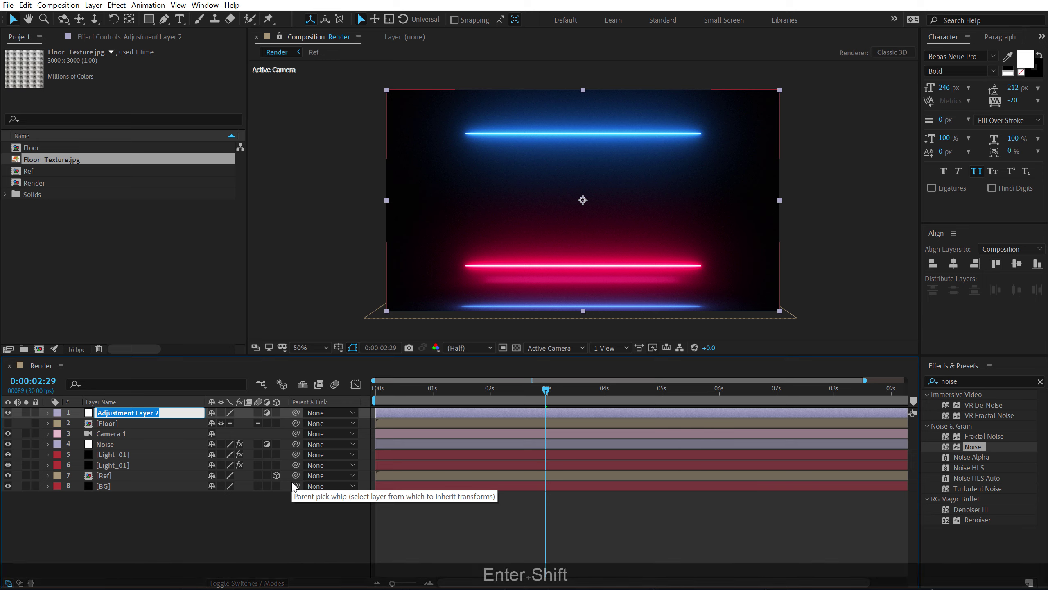
text(Blur)
key(Return)
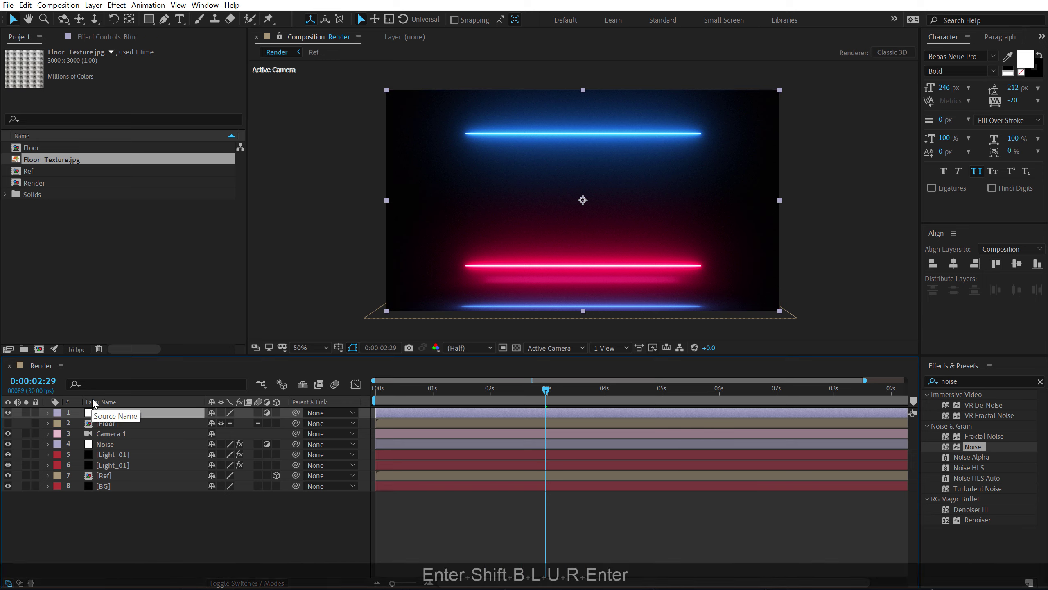
drag(108, 413, 106, 471)
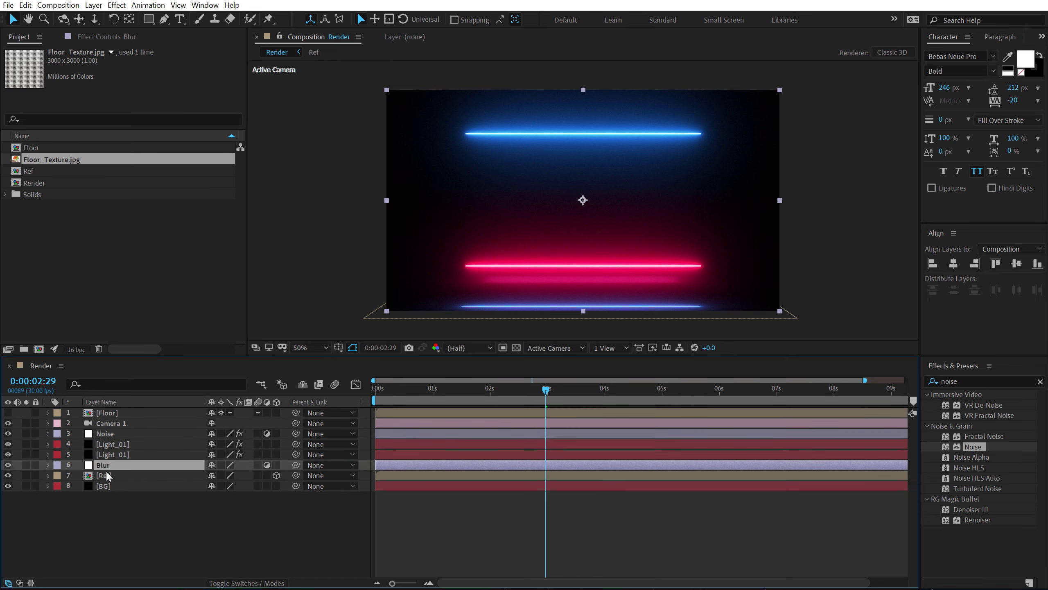
click(103, 478)
click(103, 465)
- Apply Compound Blur to the Blur adjustment layer and set its Blur Layer to Floor
click(971, 381)
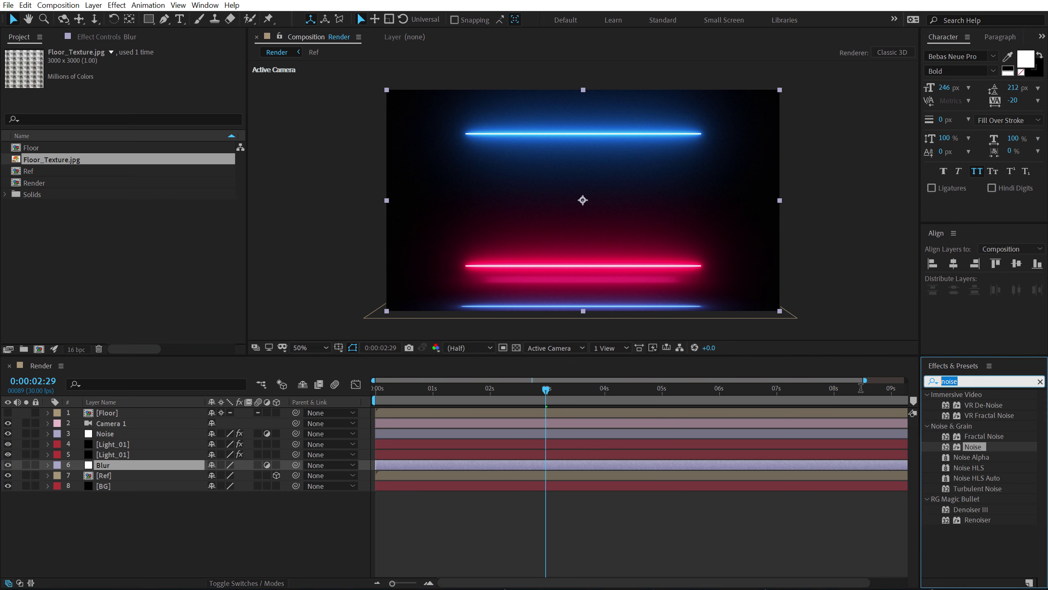
text(comp)
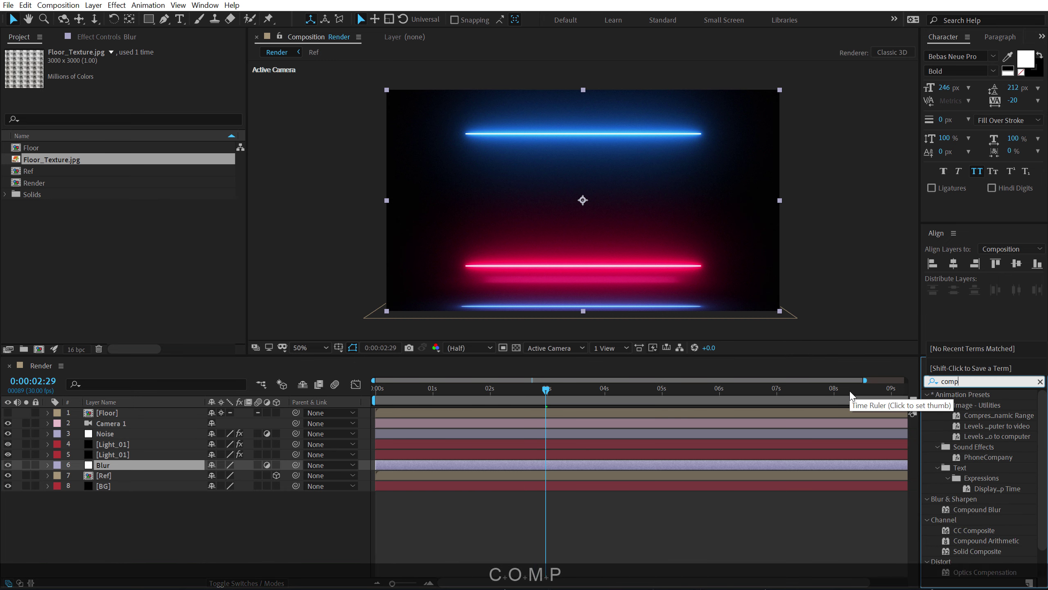
text(o)
double_click(978, 404)
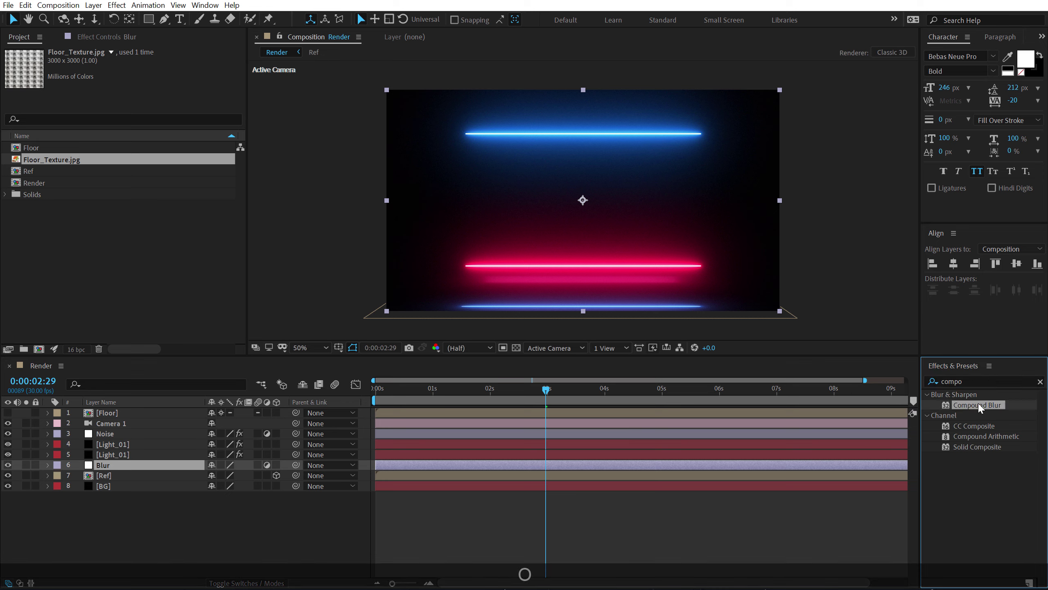
key(ctrl+z)
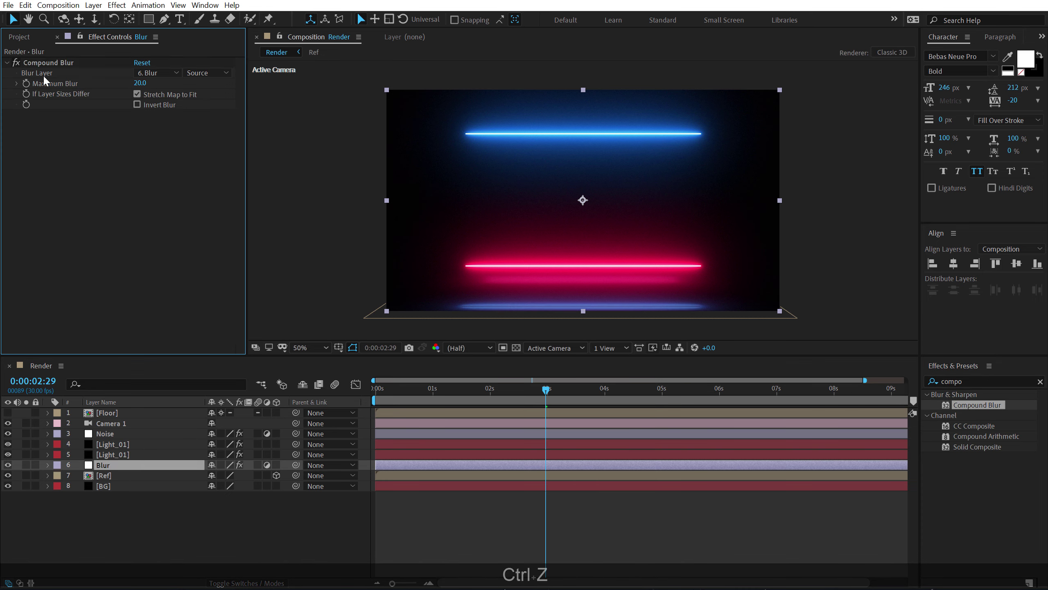
click(160, 73)
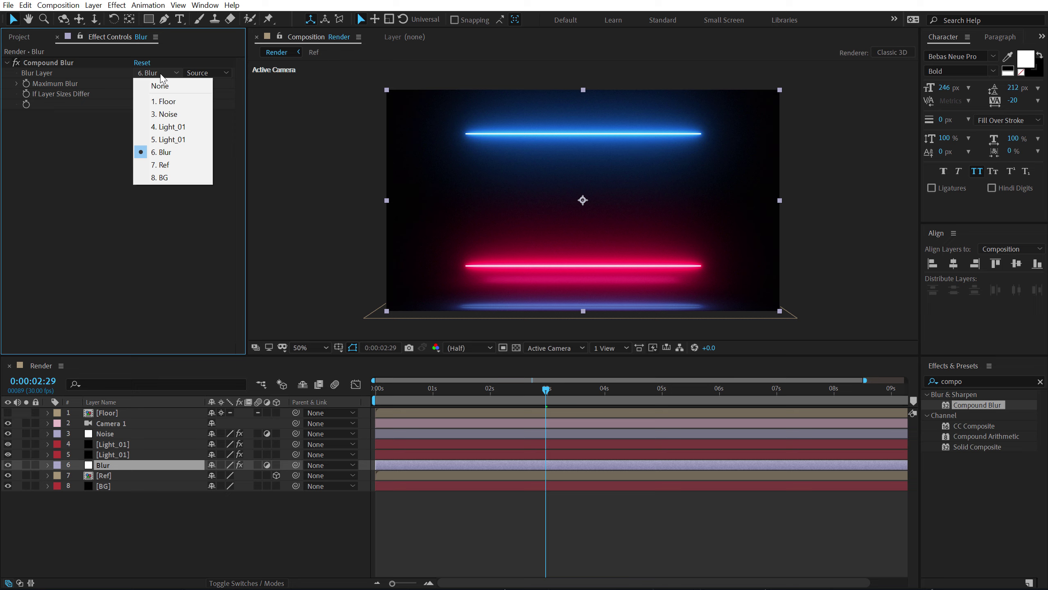
click(165, 103)
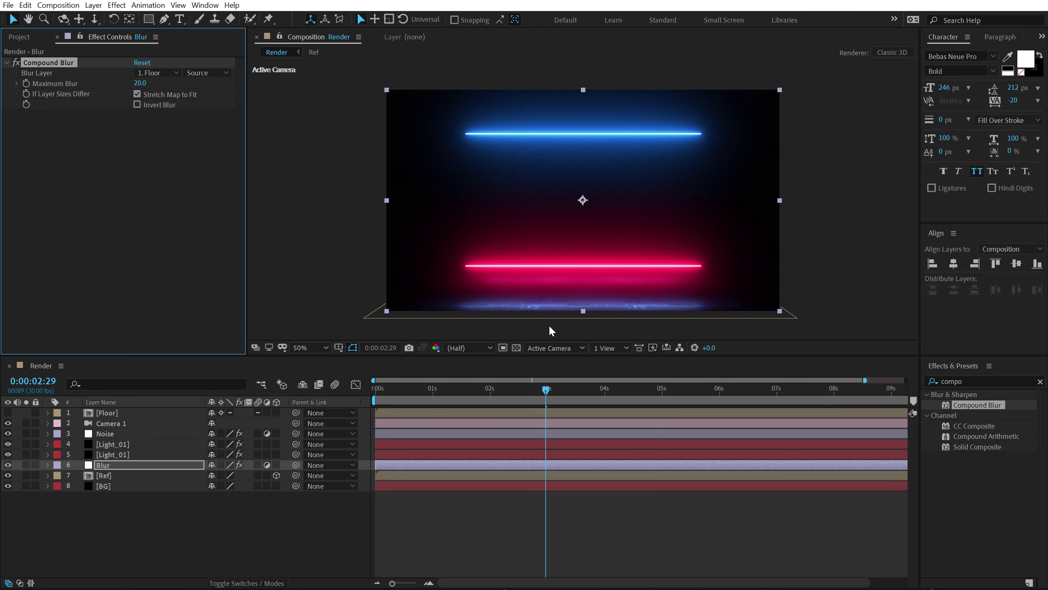
- Hide the layer controls and raise Compound Blur's Maximum Blur to about 59 while viewing the floor reflection at full resolution
key(slash)
key(ctrl+shift+h)
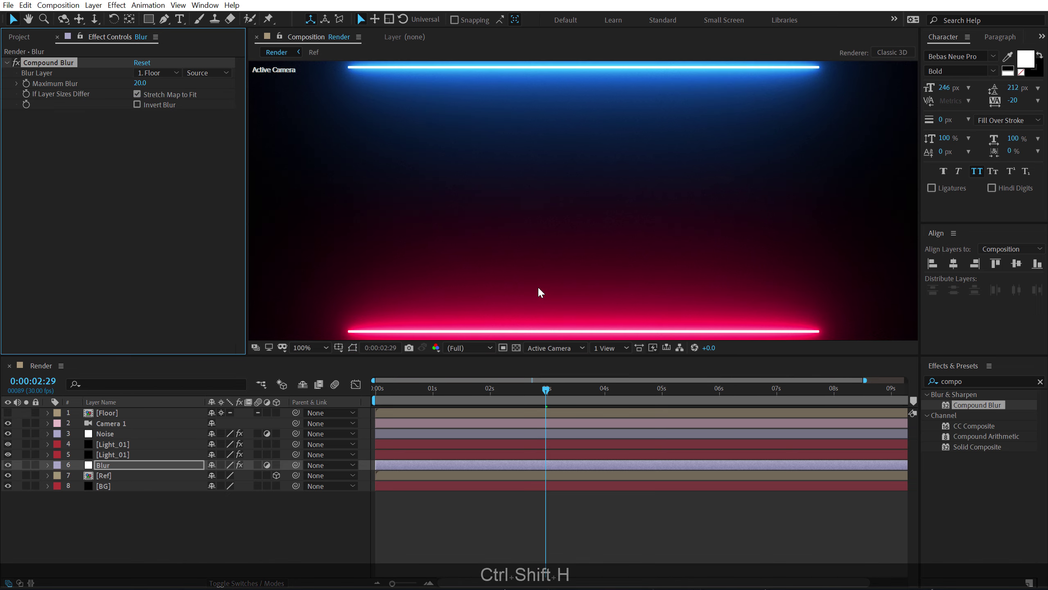
drag(537, 286, 532, 158)
key(v)
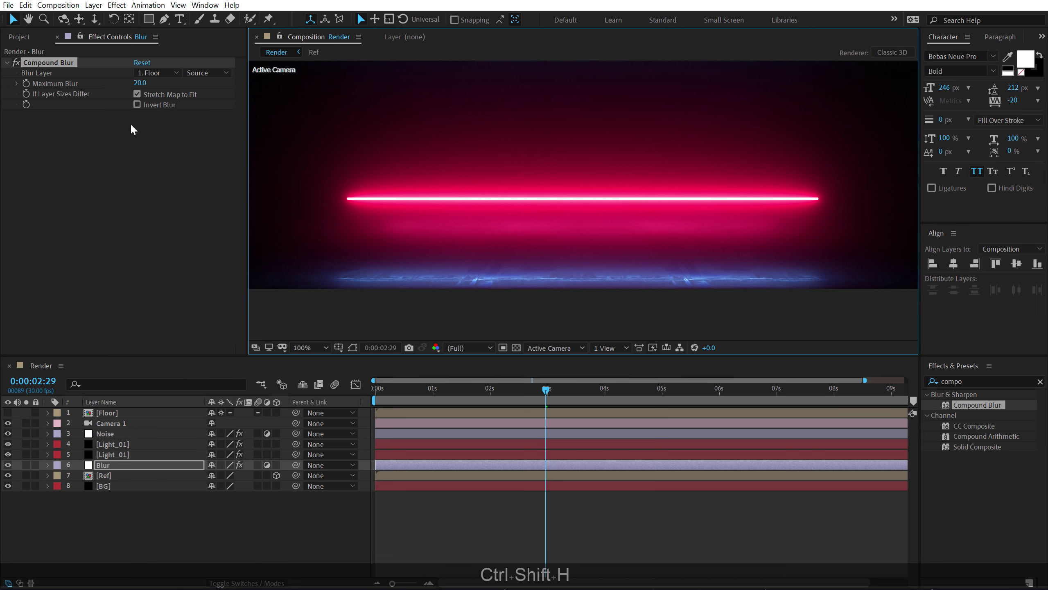
drag(143, 82, 192, 82)
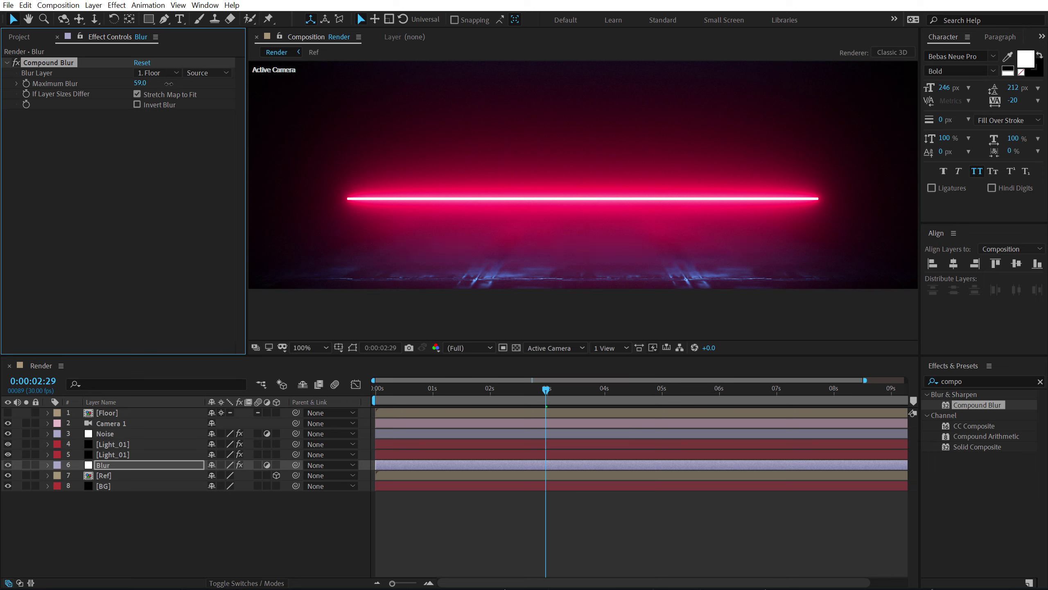
- Set the Blur layer's Maximum Blur to 56 and check the reflection across the timeline up to 0:00:04:28
mouse_move(169, 83)
mouse_down()
mouse_move(141, 90)
mouse_move(173, 90)
mouse_up()
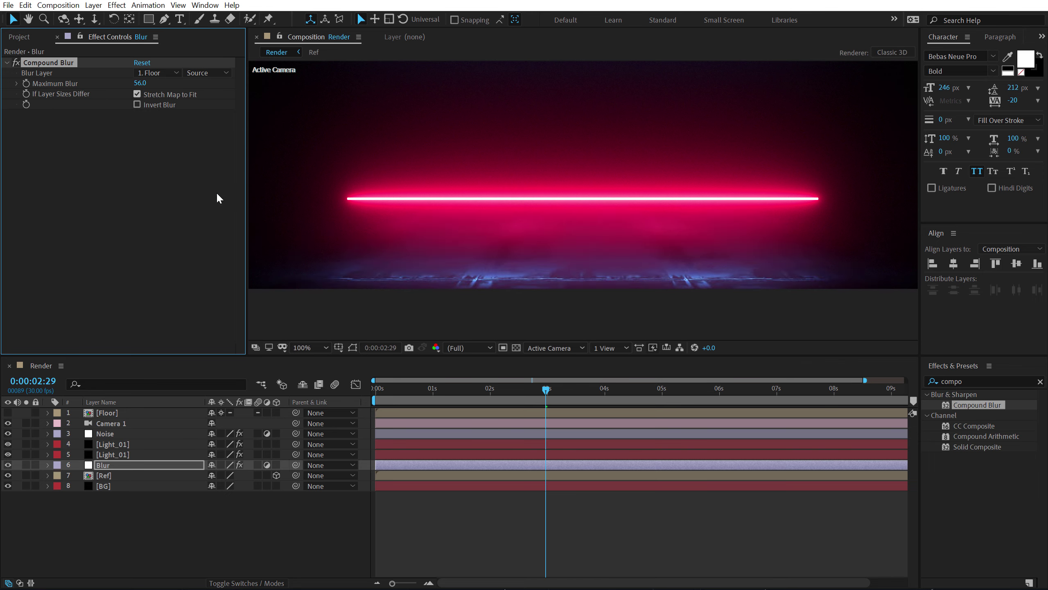
click(282, 522)
scroll(472, 233, down, 1)
drag(513, 216, 520, 277)
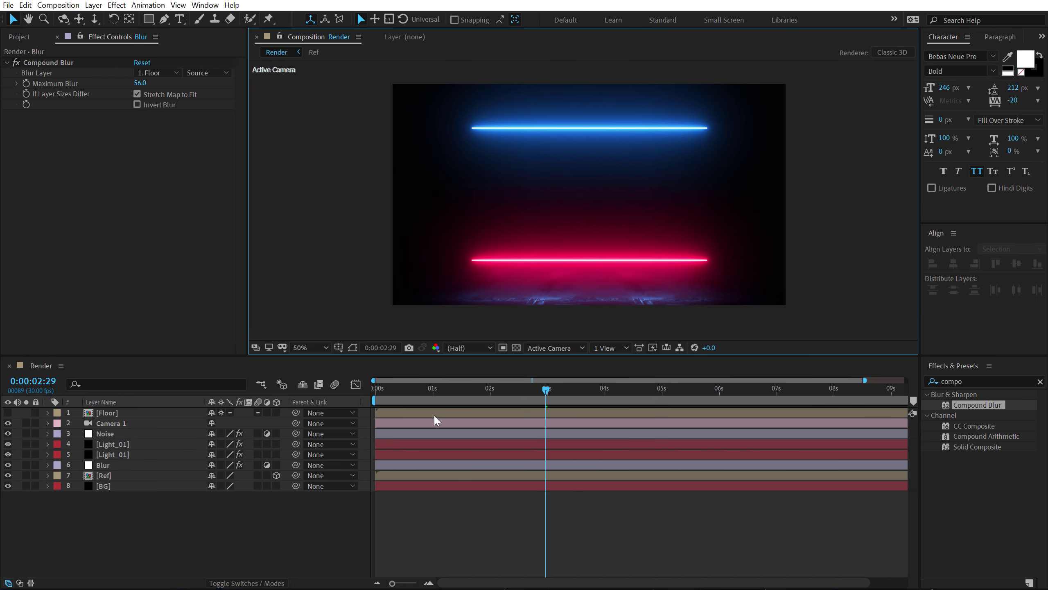
drag(388, 392, 659, 392)
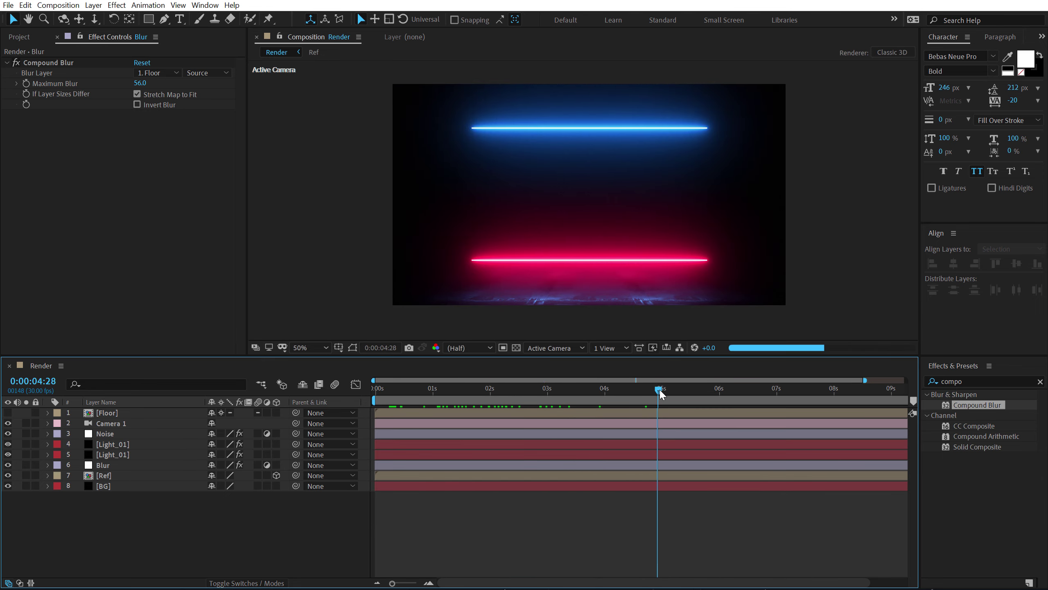
- Add a two-line text layer between the beams reading "DESIGN" and "IS COMPLEX."
click(182, 19)
click(488, 202)
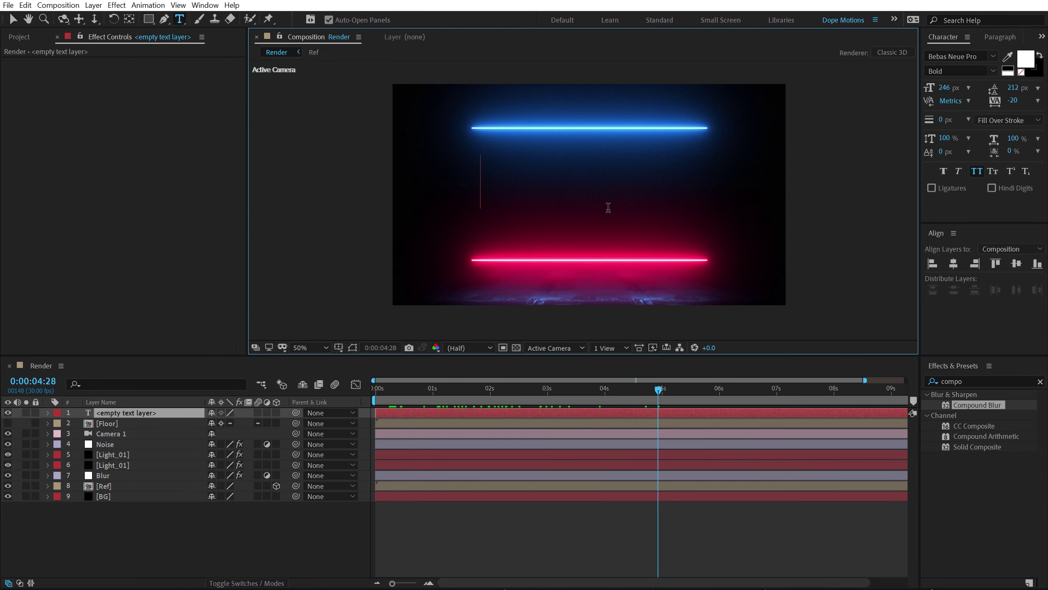
key(Caps_Lock)
text(DESIGN)
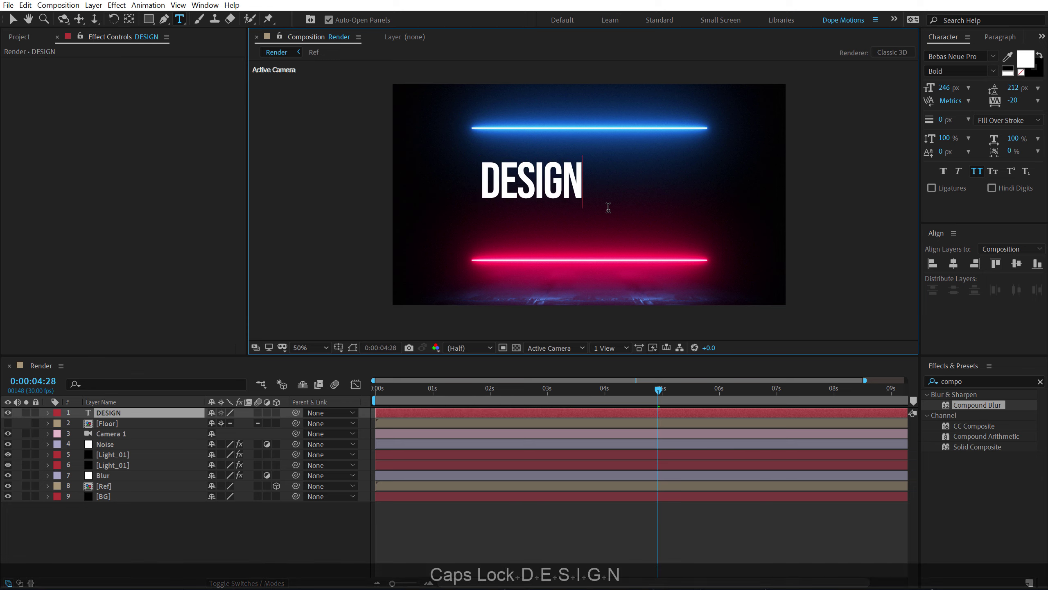
key(Return)
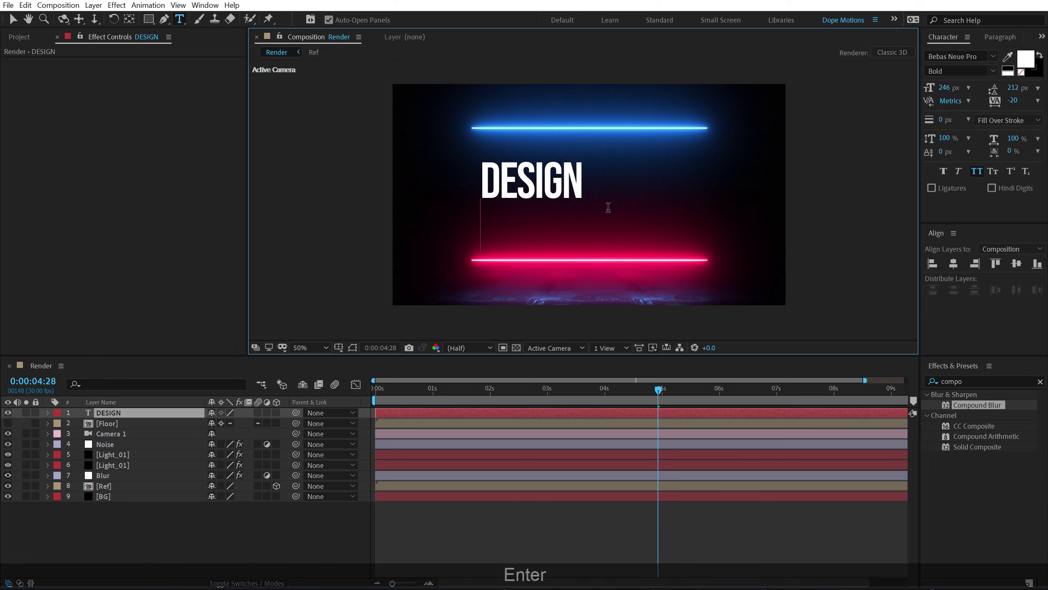
text(IS)
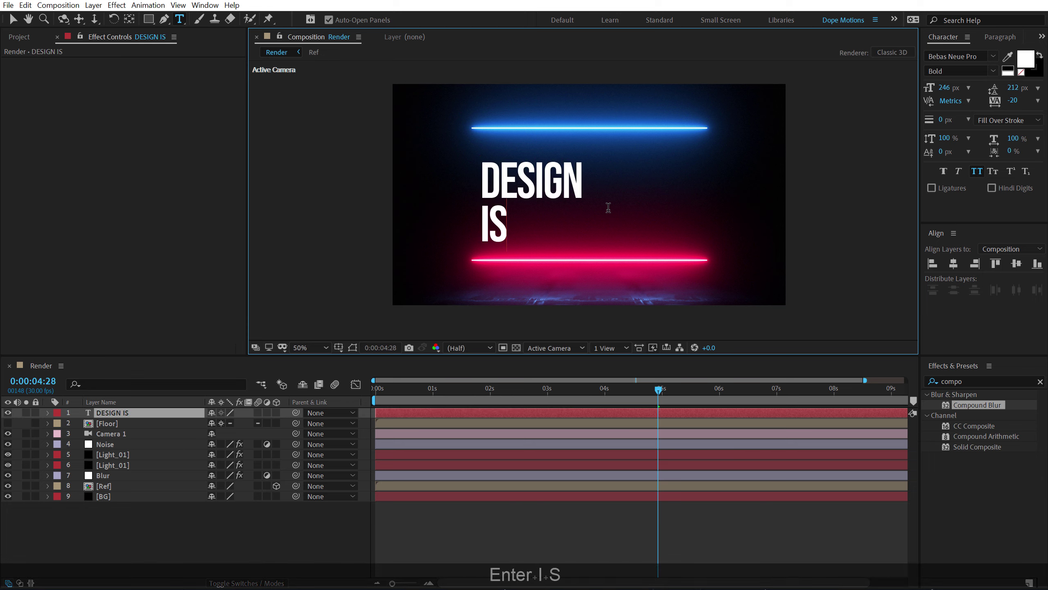
text( COMPLEX.)
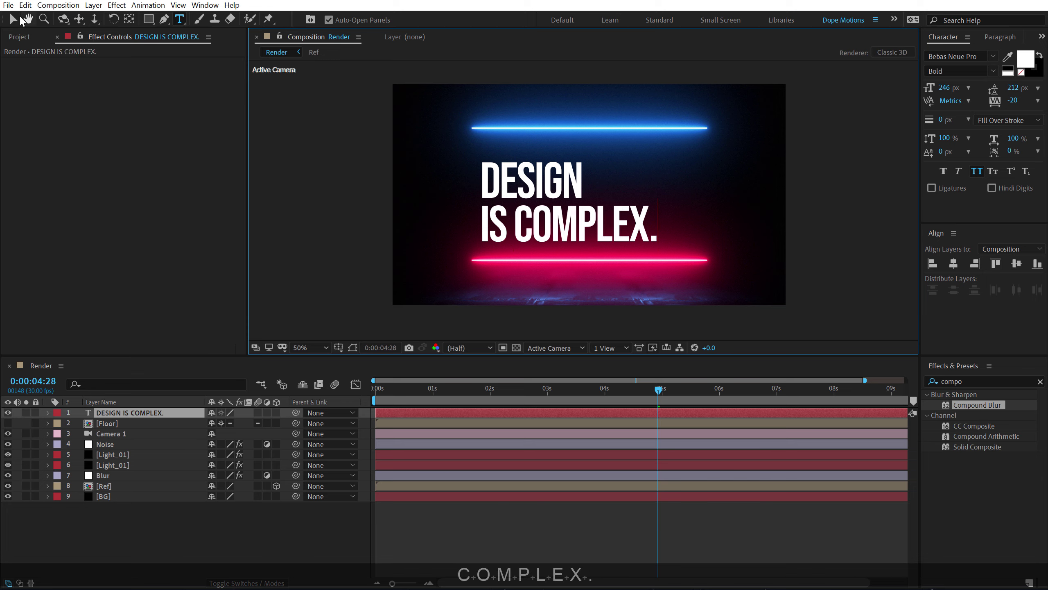
click(14, 19)
- Change the word DESIGN in the text layer to the Light font style and deselect the layer
double_click(580, 174)
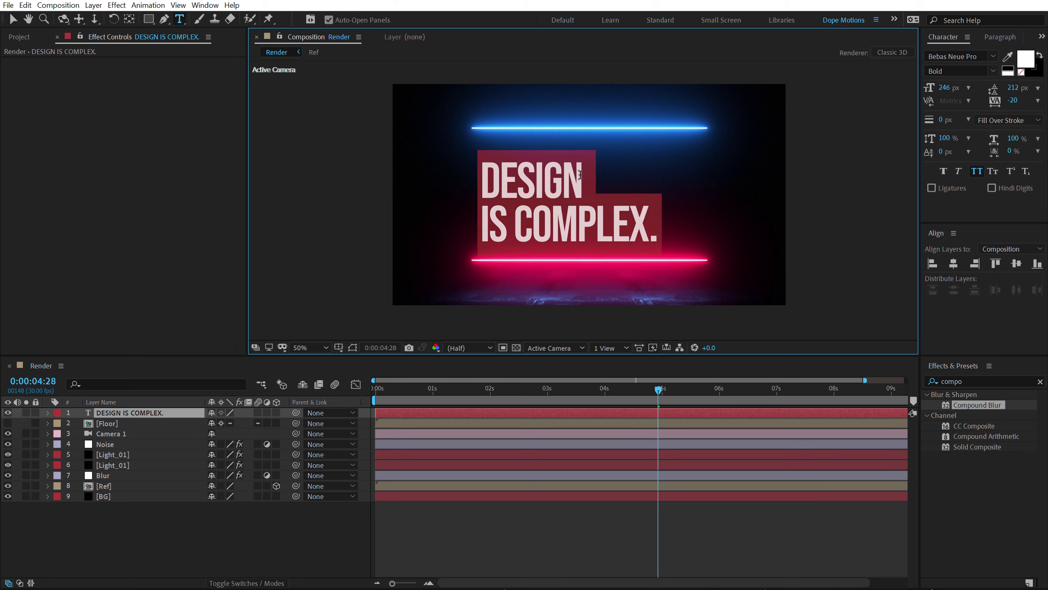
drag(579, 175, 447, 180)
click(993, 71)
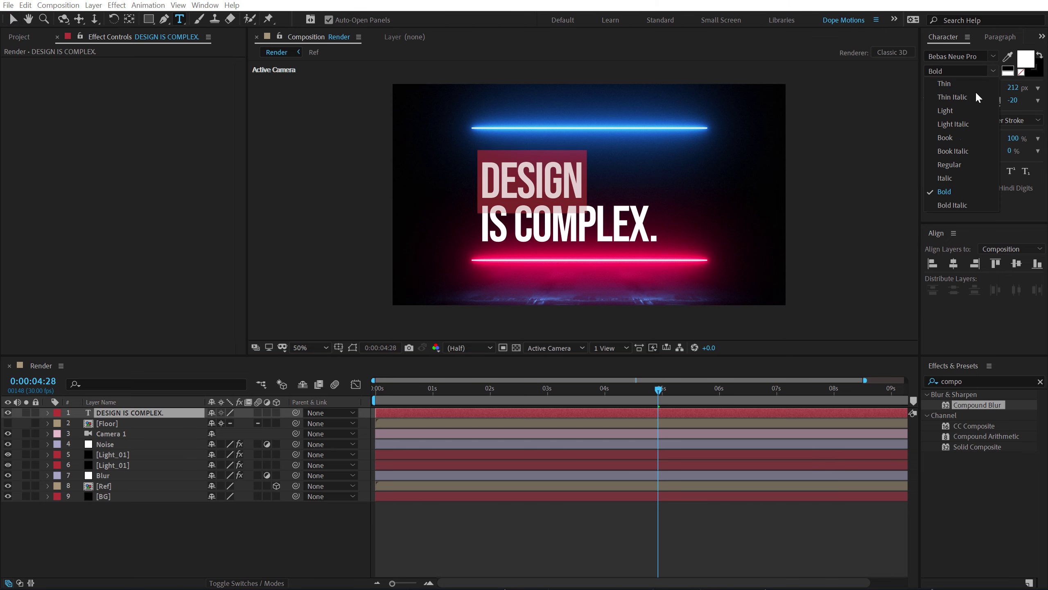
click(950, 110)
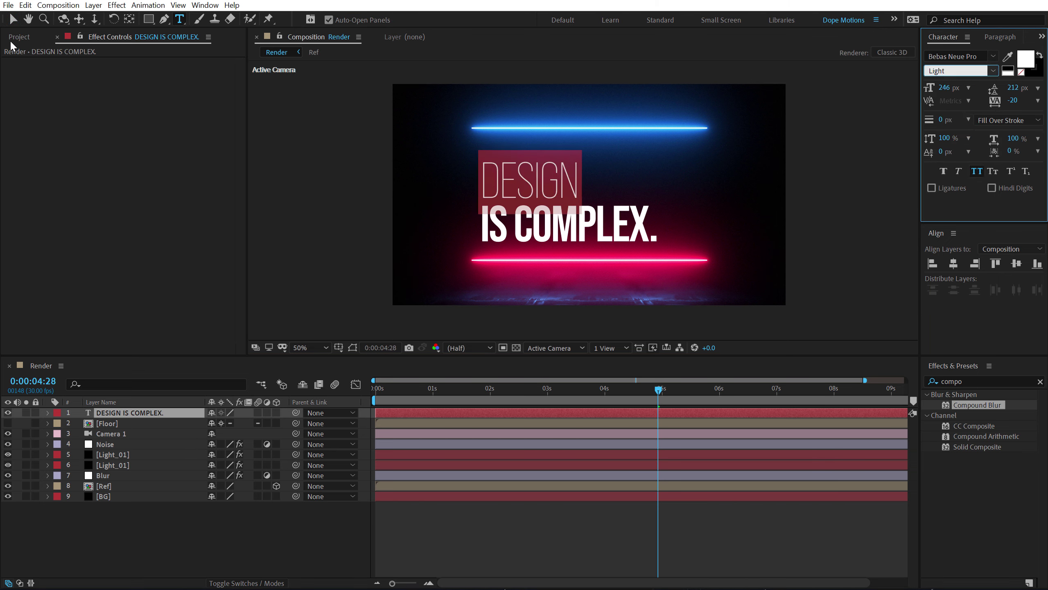
click(12, 19)
click(159, 541)
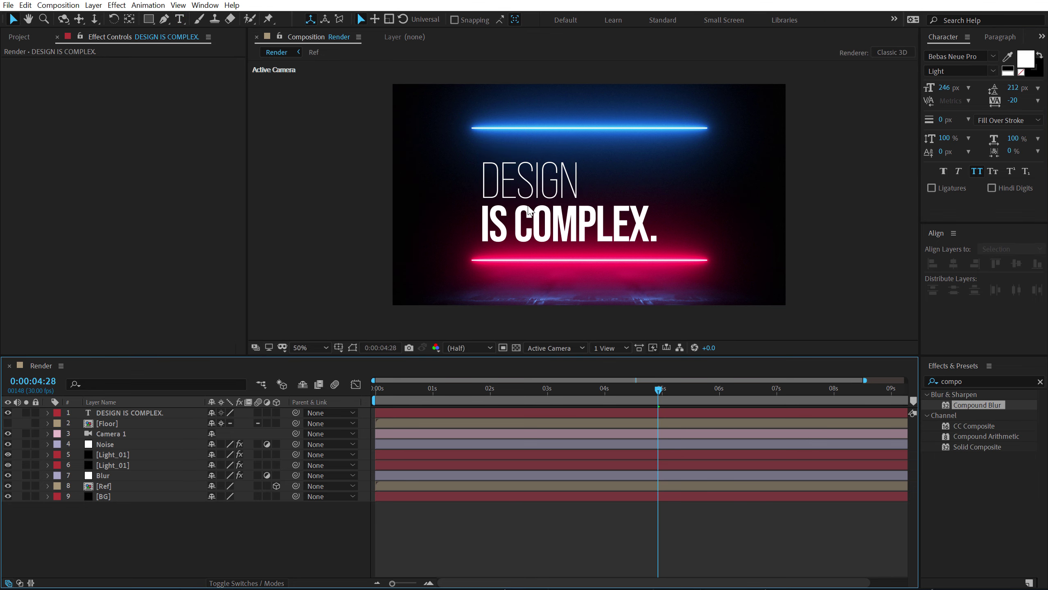
key(shift+Caps_Lock)
- Add a text animator with Position and Opacity properties to the DESIGN IS COMPLEX. layer
click(48, 412)
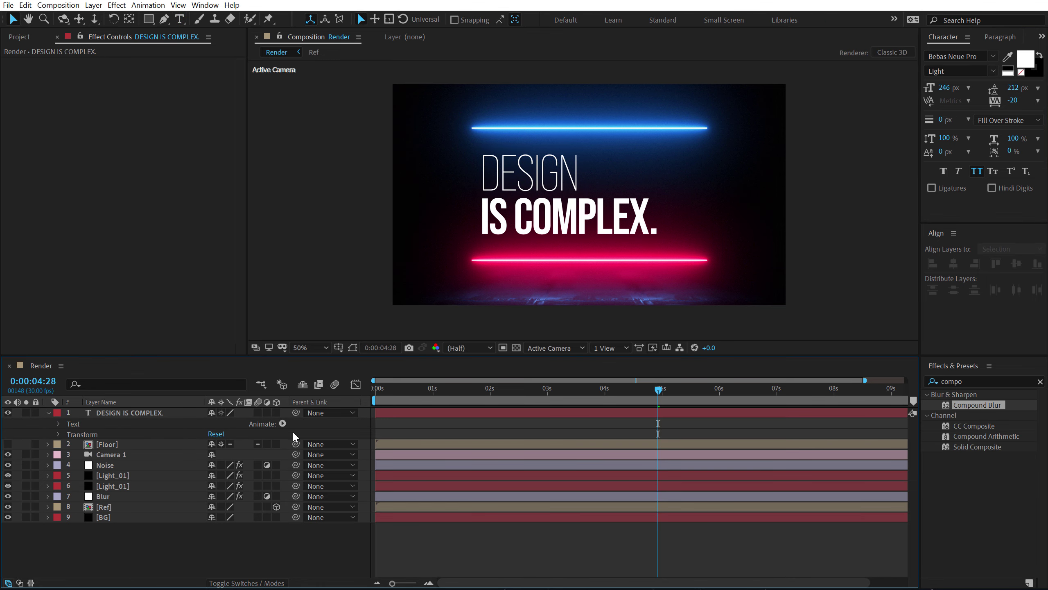
click(283, 424)
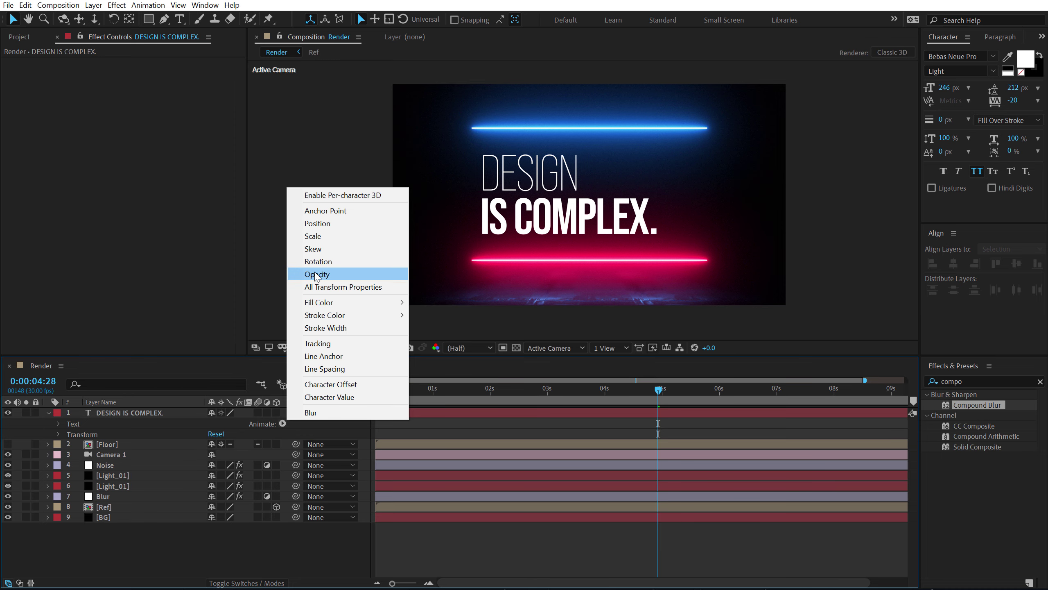
click(318, 223)
click(282, 465)
mouse_move(314, 469)
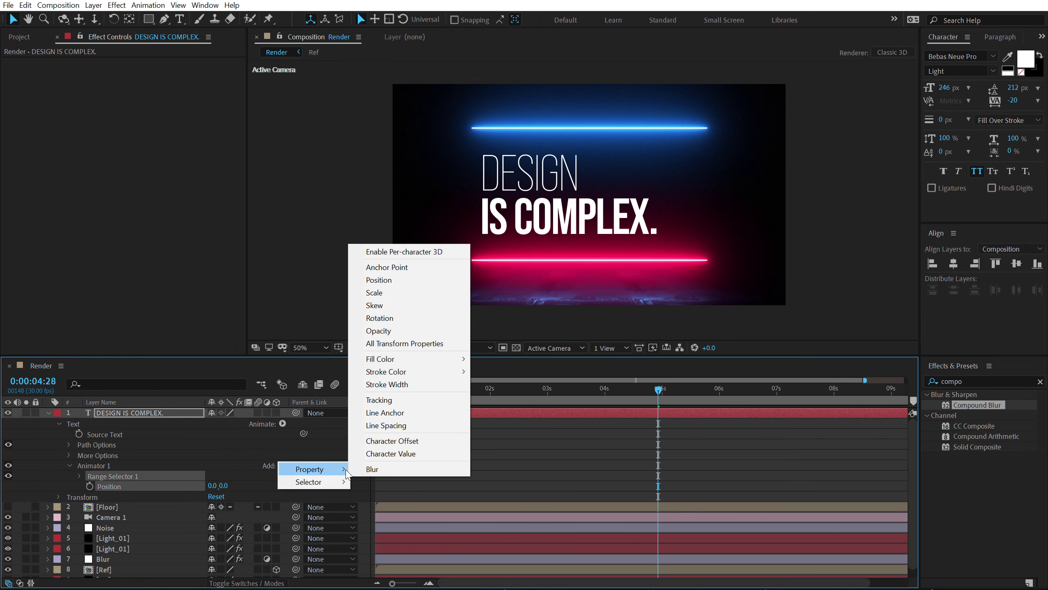
click(406, 332)
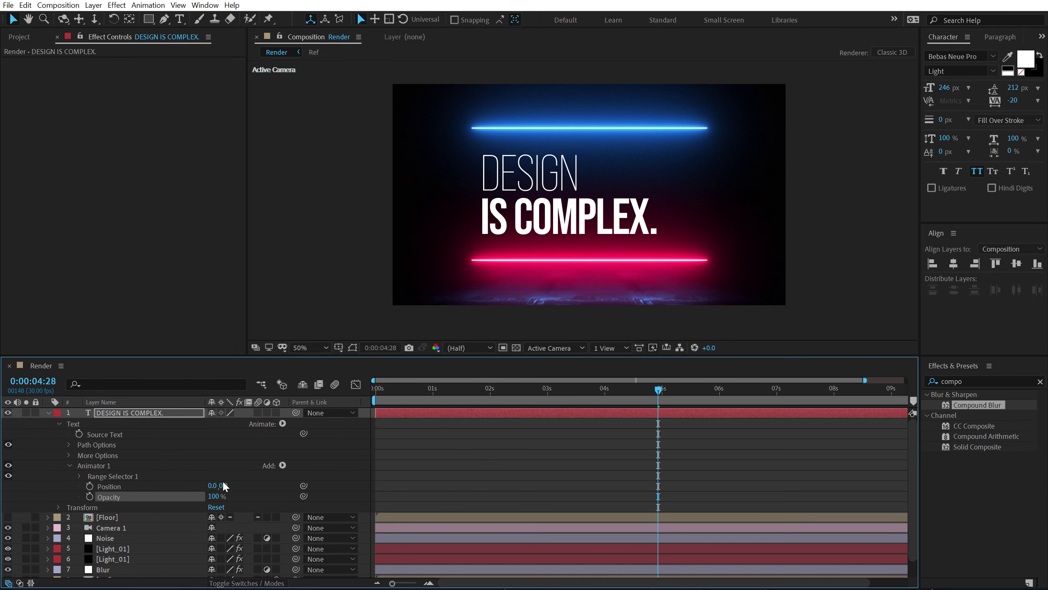
- Set the text animator's Position to 0, 80 and its Opacity to 0%
click(223, 486)
text(80)
key(Return)
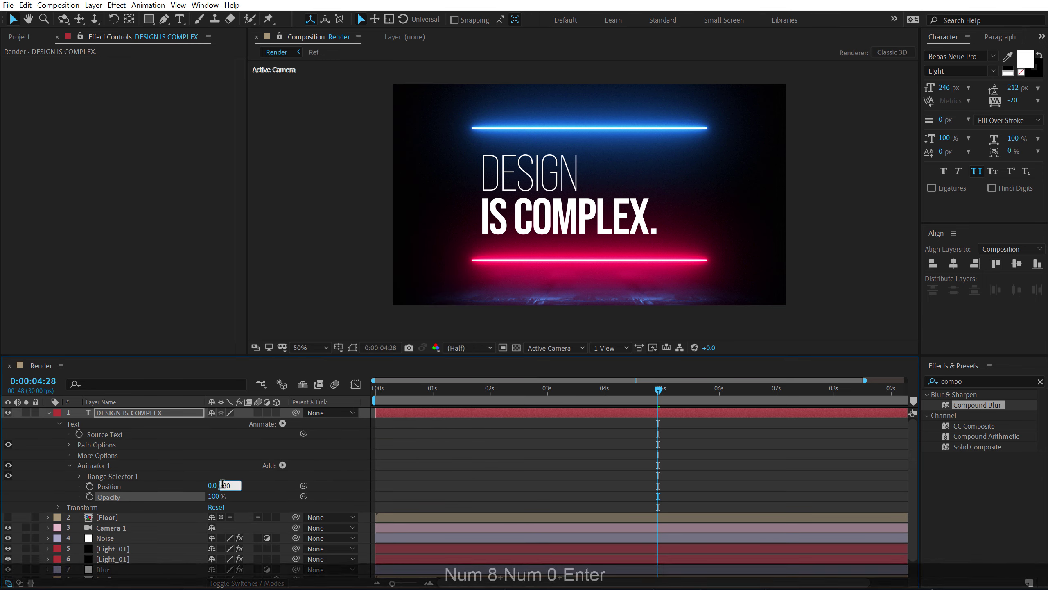
drag(219, 498, 174, 498)
- Keyframe the Range Selector's Offset at 100% at 0:00:01:28 and -100% at 0:00:01:04
drag(491, 392, 485, 397)
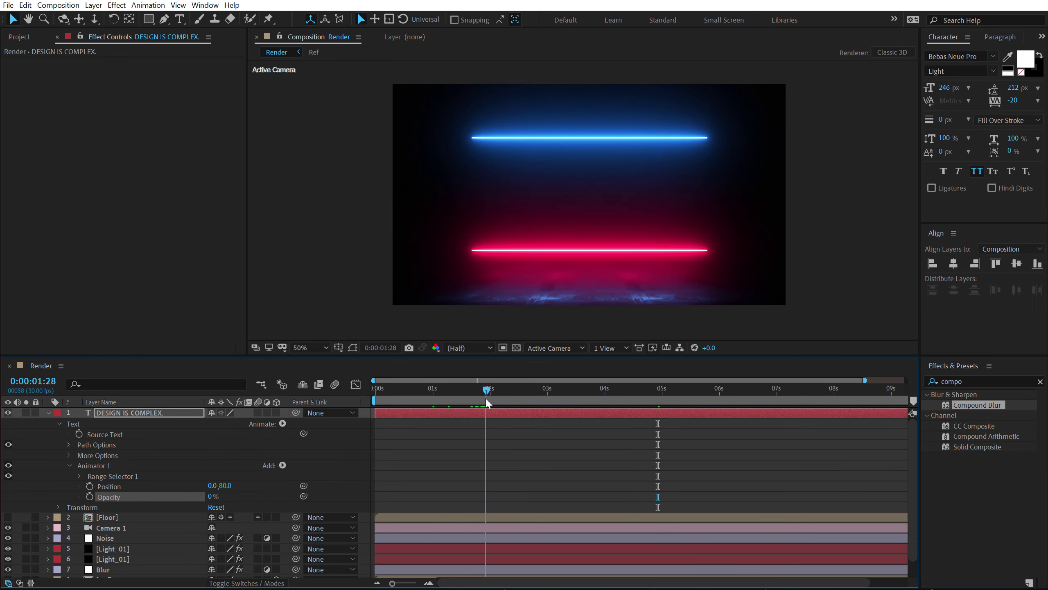
click(79, 476)
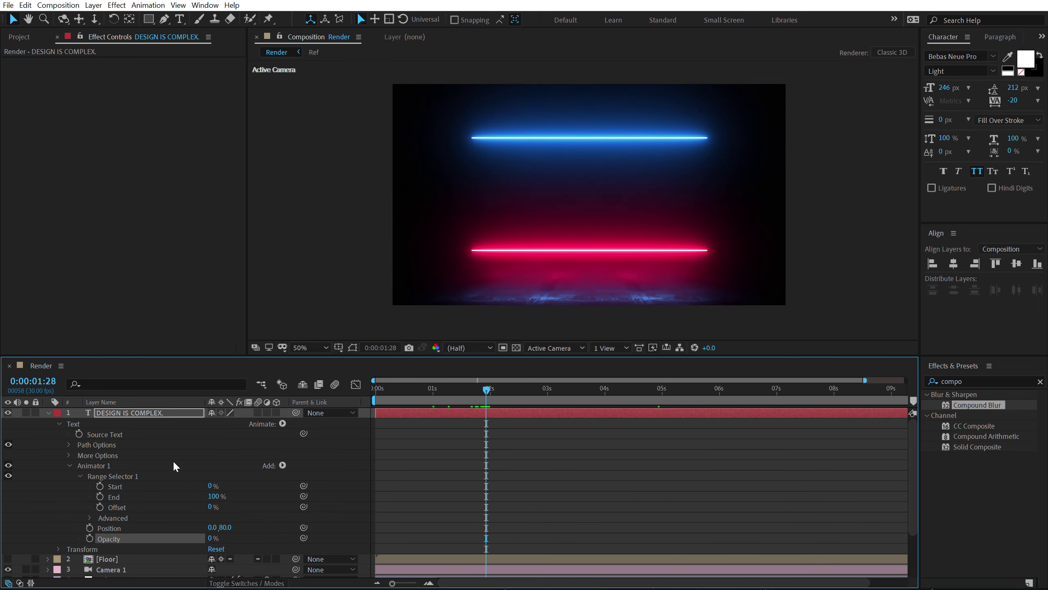
drag(211, 509, 290, 498)
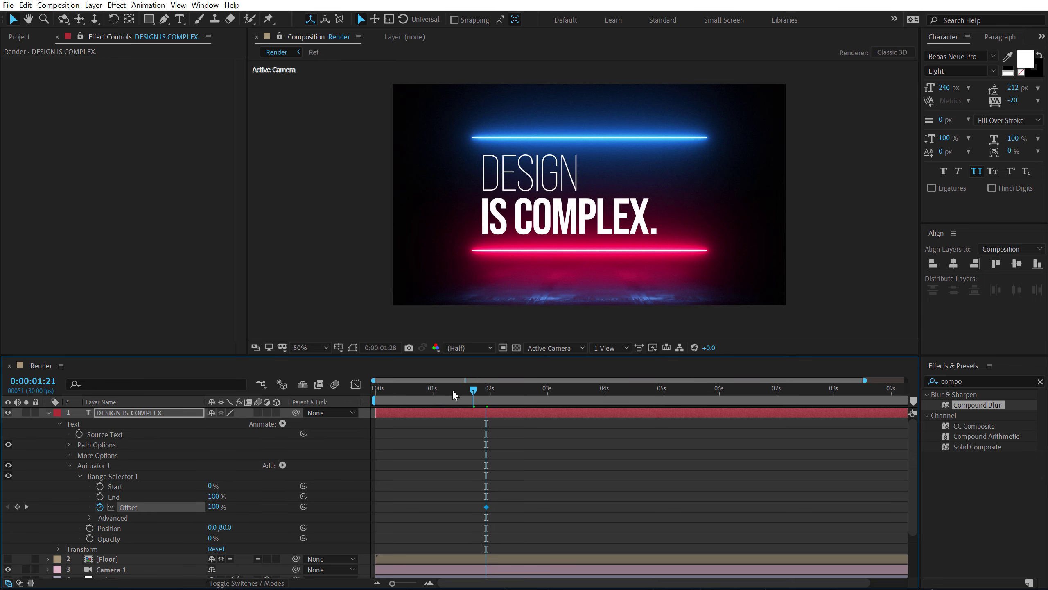
click(440, 391)
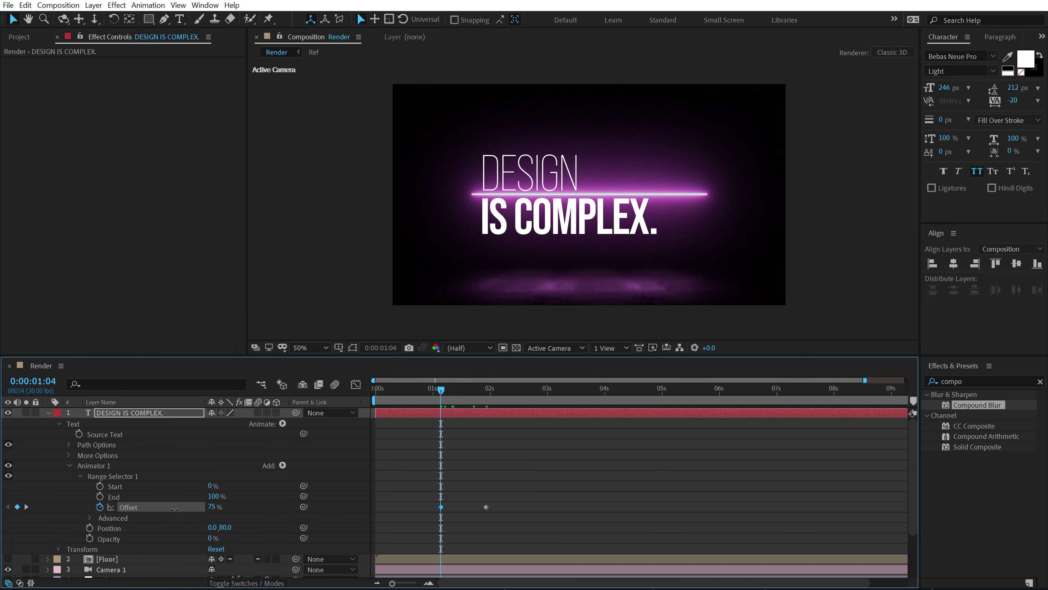
drag(174, 509, 95, 514)
- Set the Range Selector's Shape to Ramp Up in its advanced options
click(90, 517)
scroll(165, 495, down, 2)
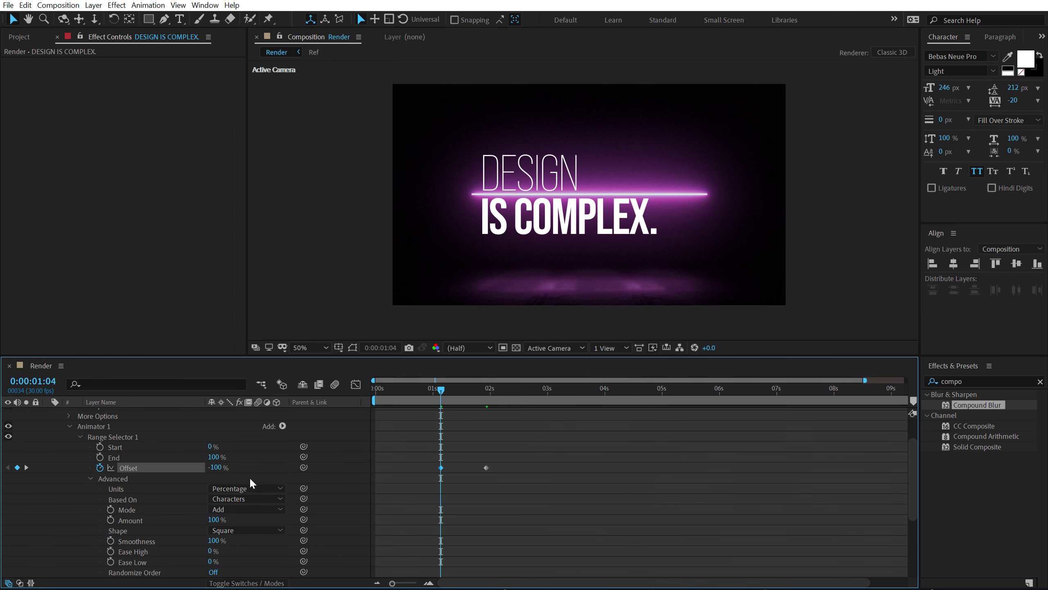
scroll(250, 481, down, 3)
click(243, 466)
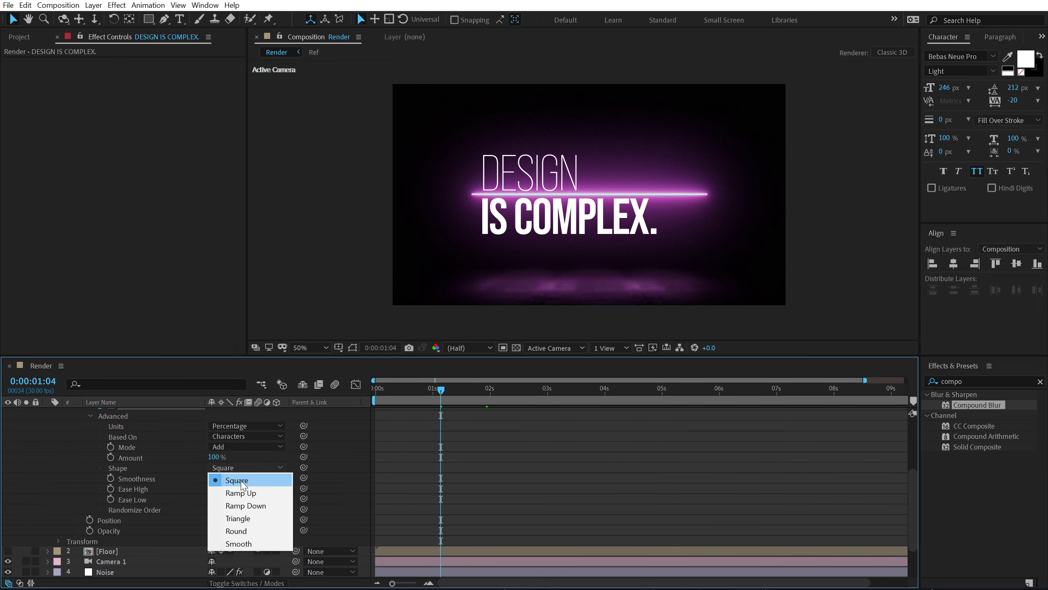
click(242, 496)
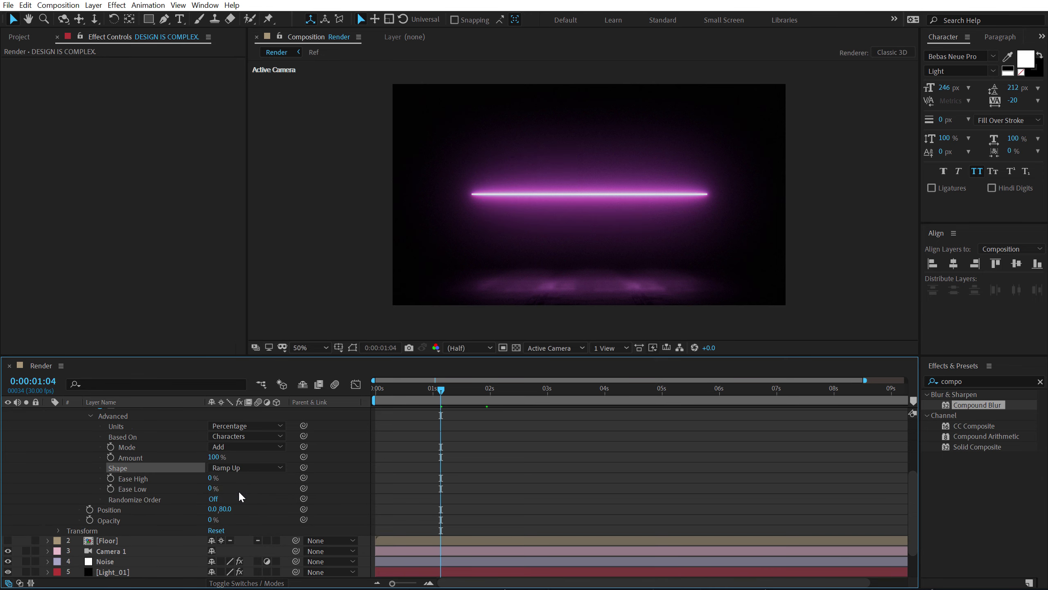
- Set the Range Selector's Ease High to 30% and Ease Low to 100%, and base it on Words
click(211, 477)
text(30)
key(Return)
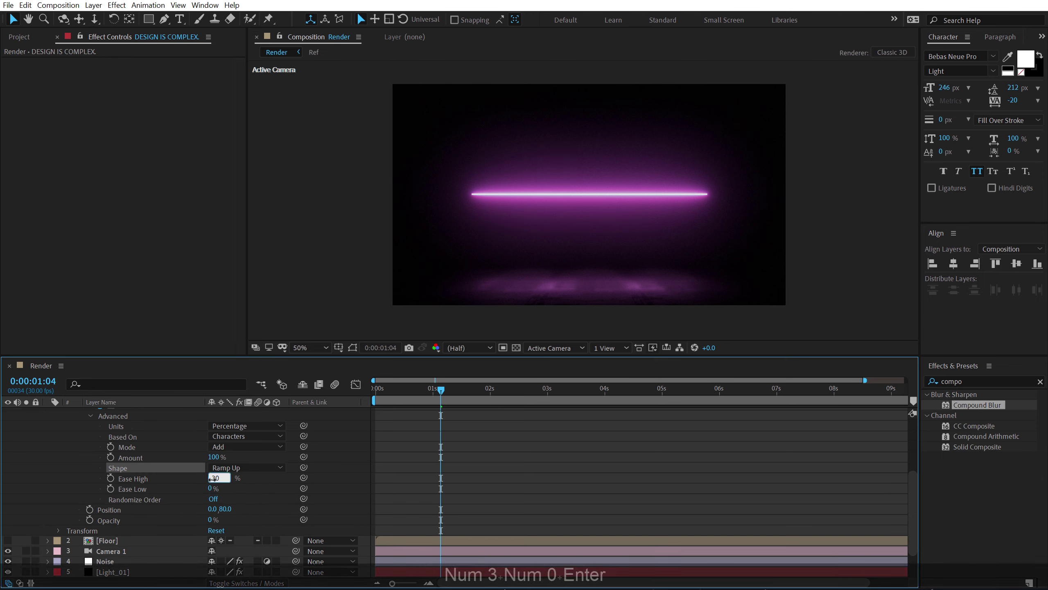
drag(210, 489, 215, 489)
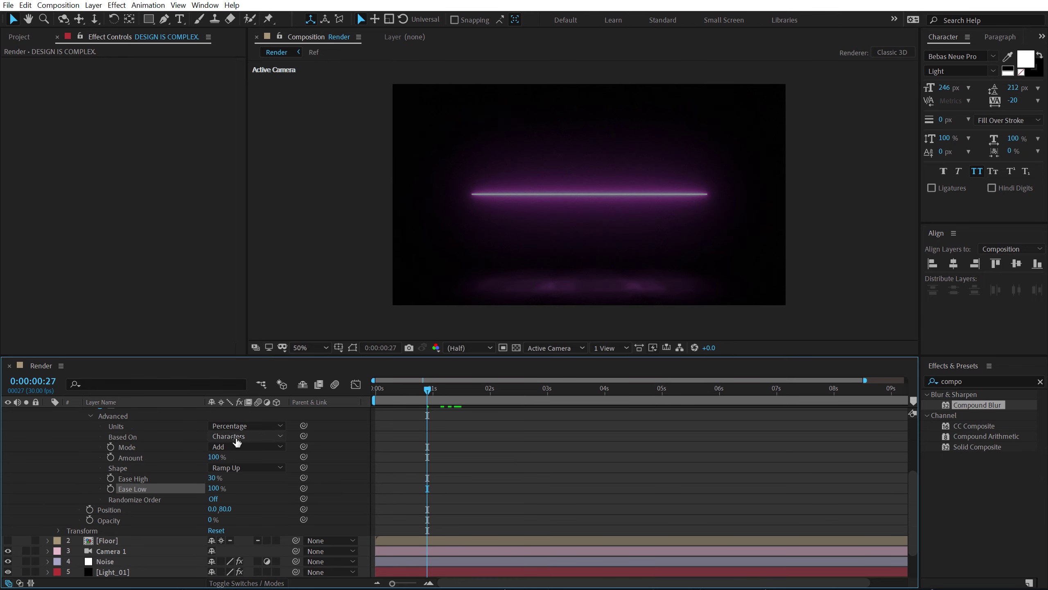
click(245, 436)
click(244, 471)
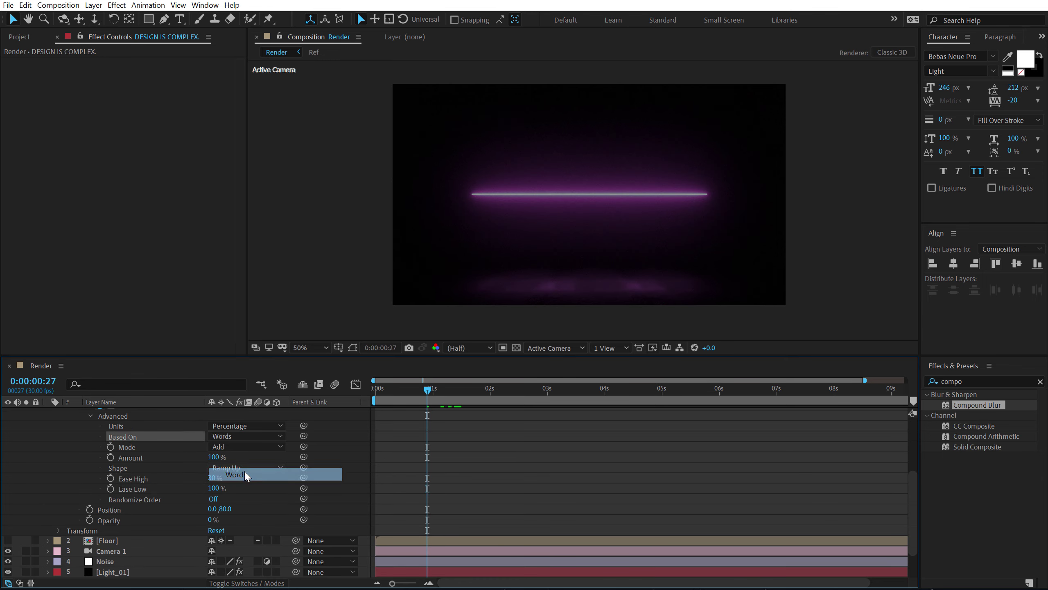
- Shift both Offset keyframes later so the last one sits at 0:00:02:06, and check the text reveal
scroll(430, 439, up, 3)
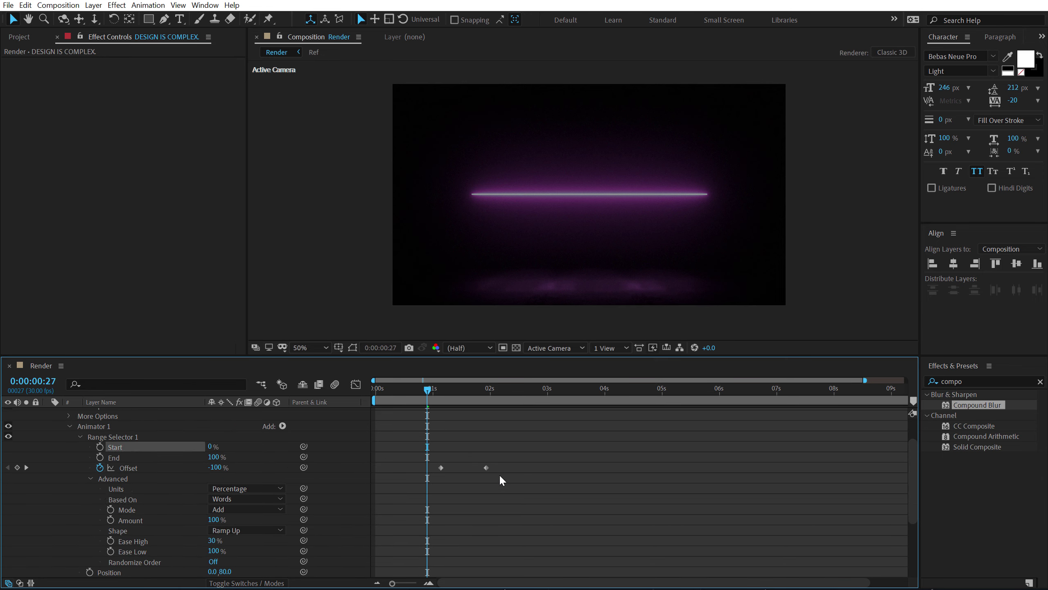
drag(435, 445, 505, 487)
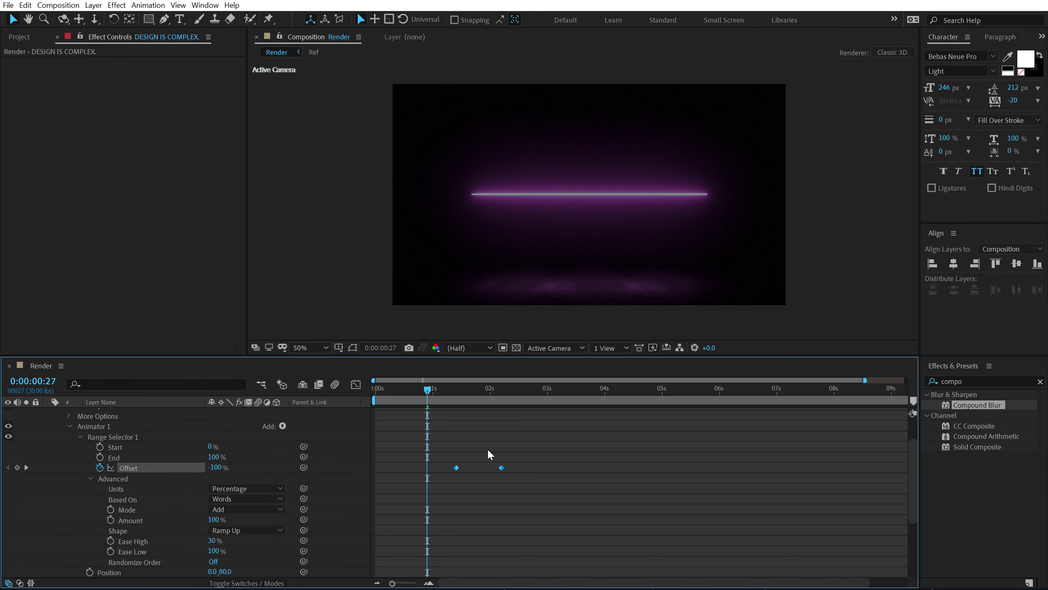
drag(451, 390, 495, 390)
click(535, 451)
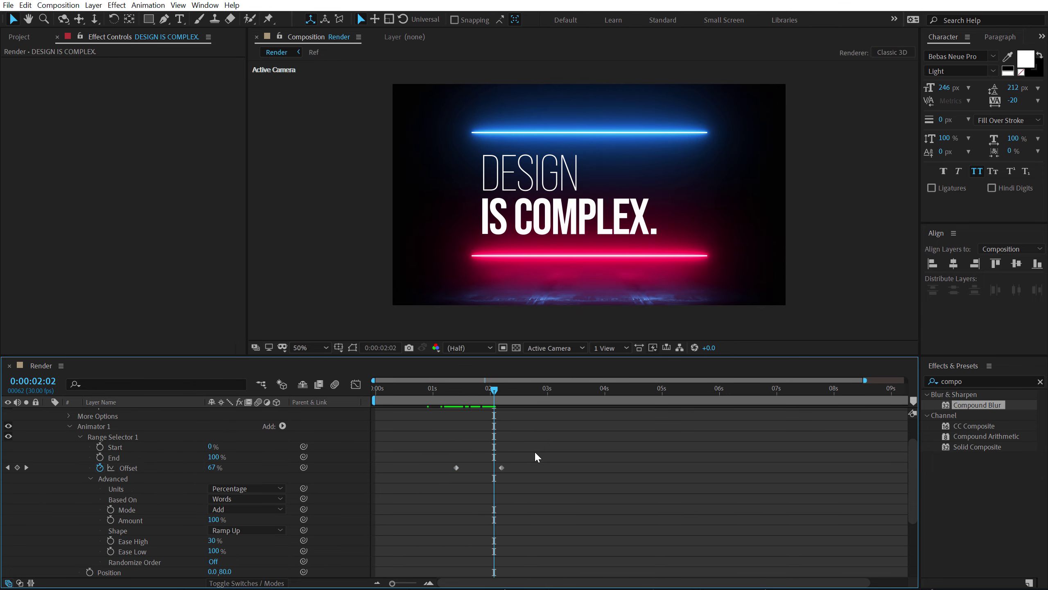
- Lengthen the text reveal by moving the last Offset keyframe later, then shift both keyframes to about 1.7 and 2.9 seconds
drag(501, 470, 522, 468)
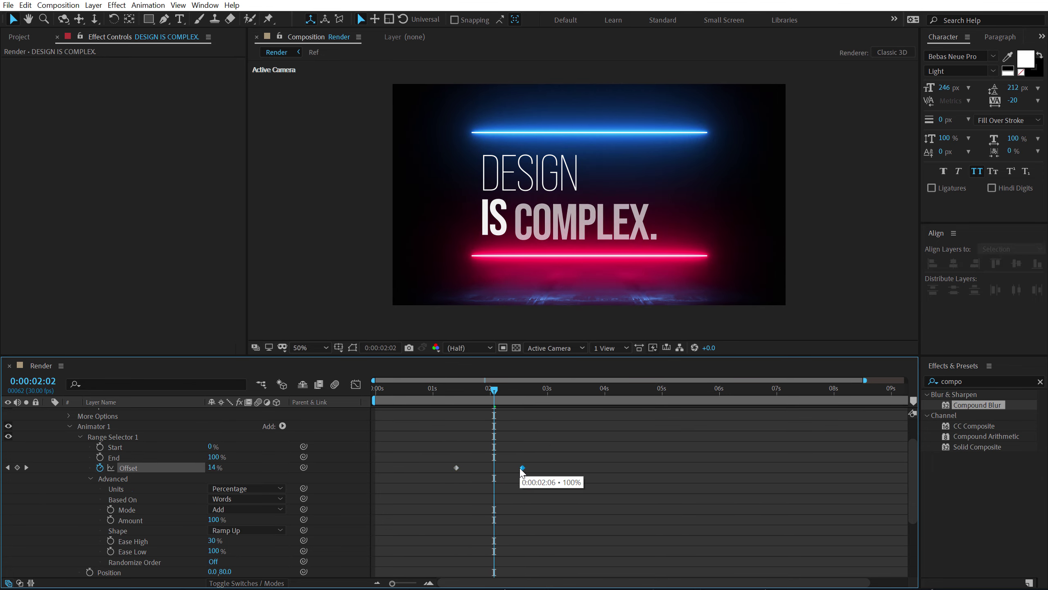
click(462, 390)
drag(463, 391, 480, 393)
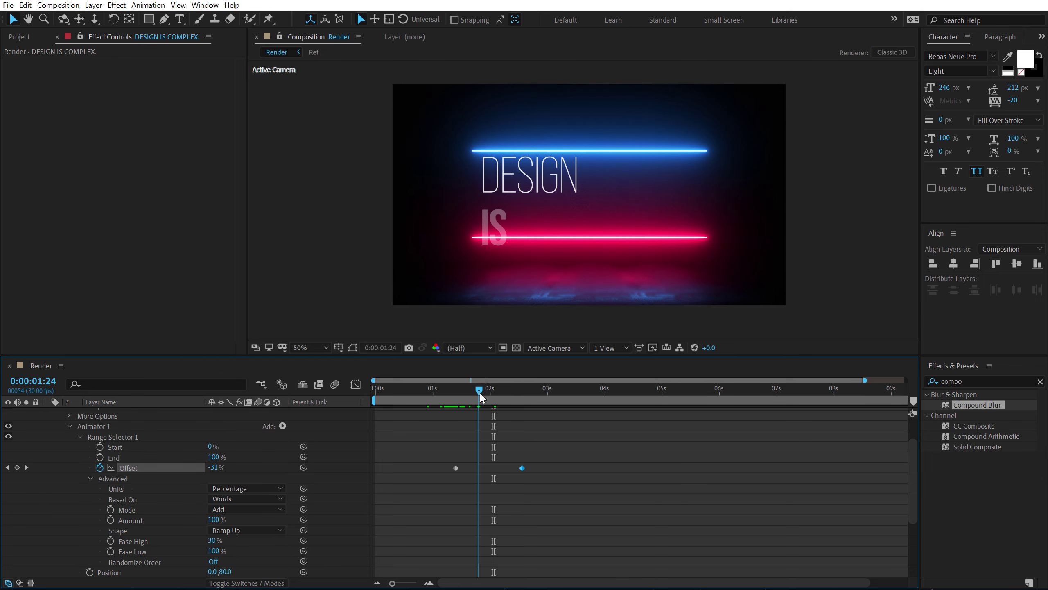
drag(440, 436, 473, 469)
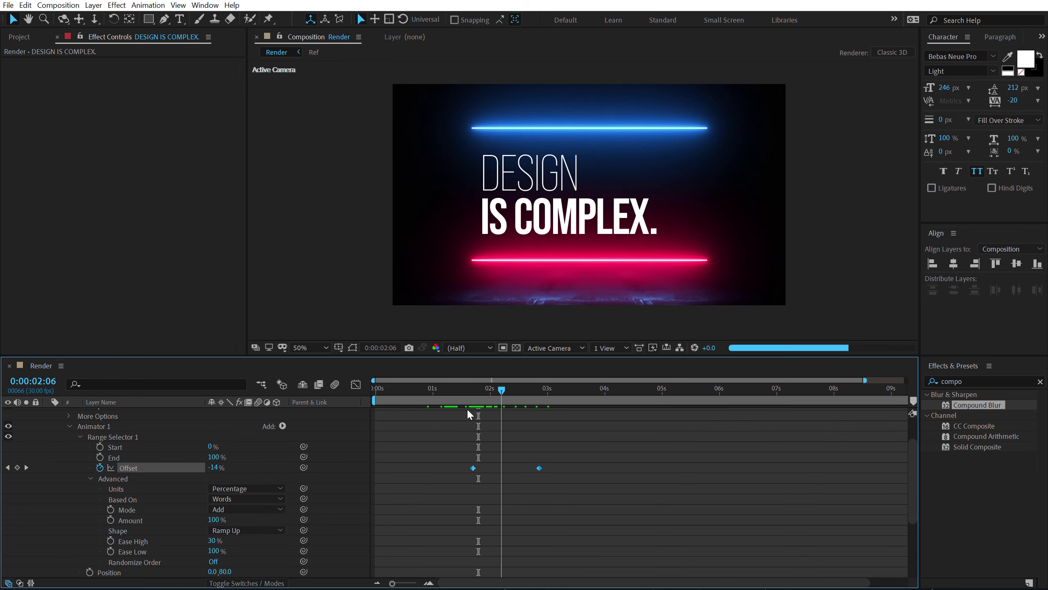
- Preview the animation from the start and end the work area at 0:00:04:04
key(Home)
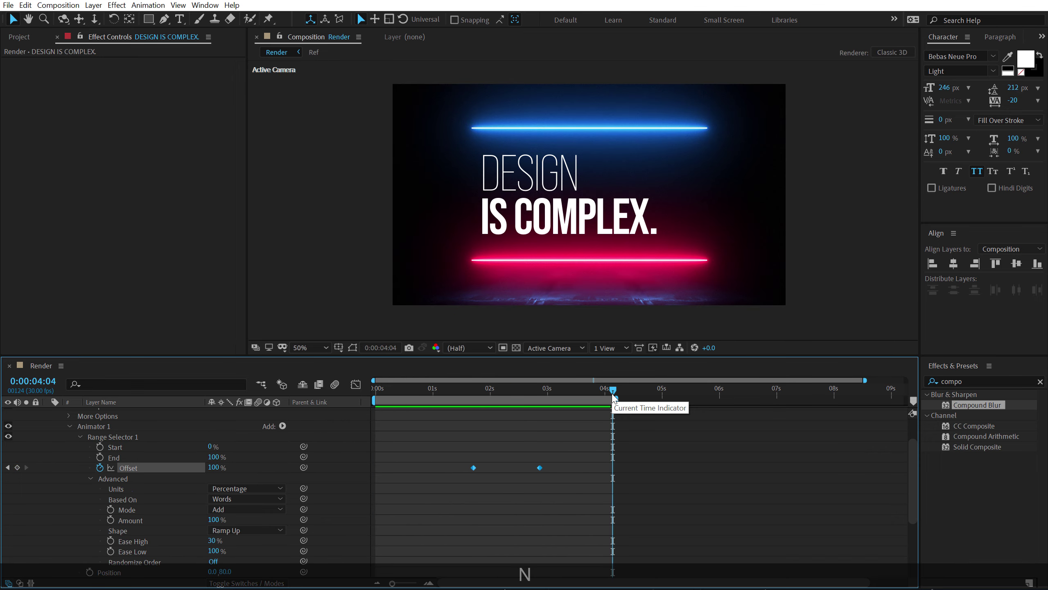
key(n)
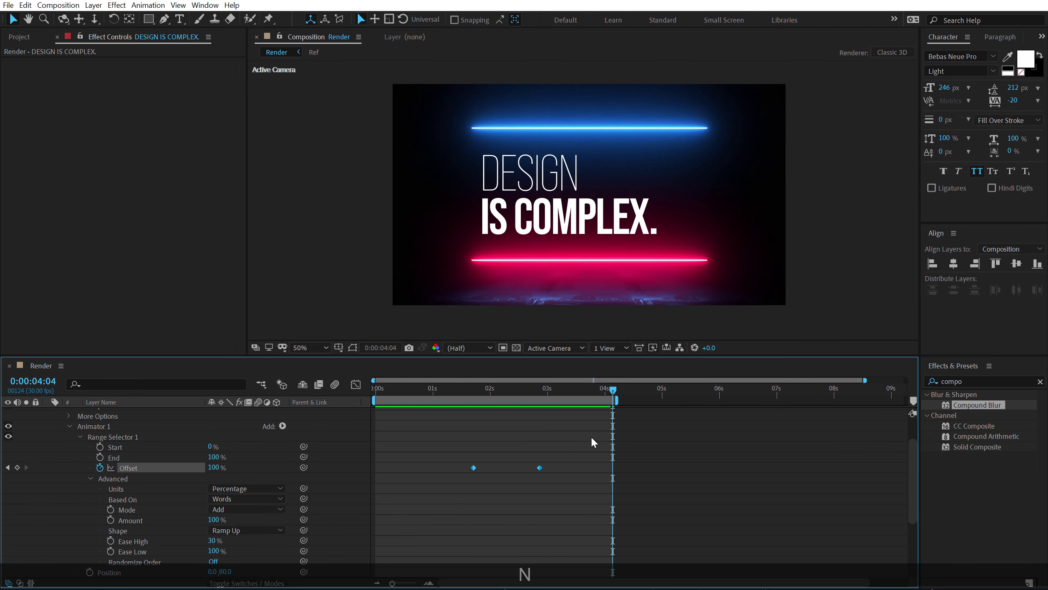
- Preview the beam and title animation, stop at 0:00:02:13, and collapse the title layer's properties
key(space)
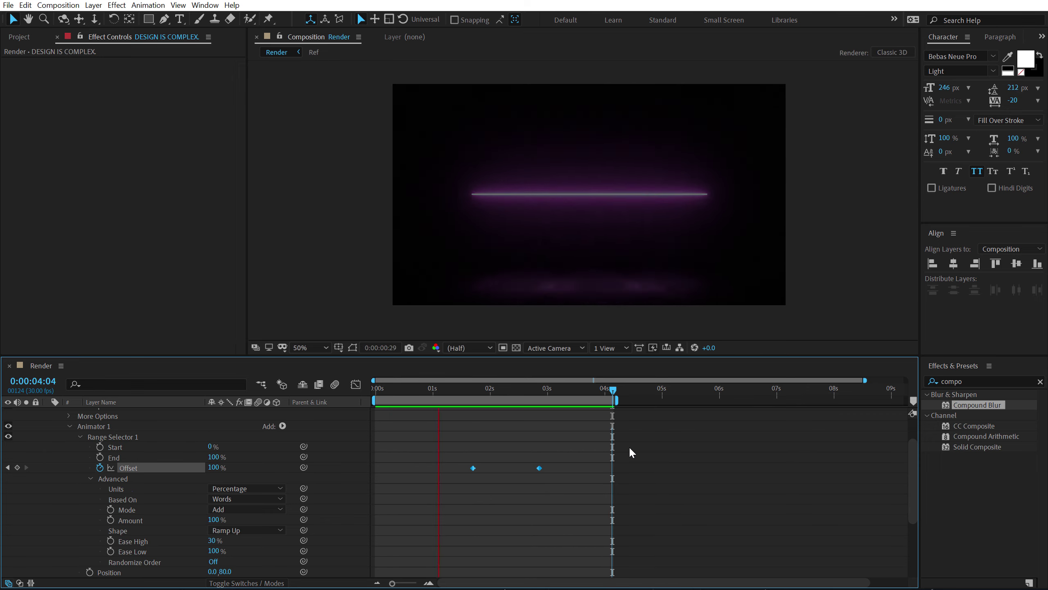
key(space)
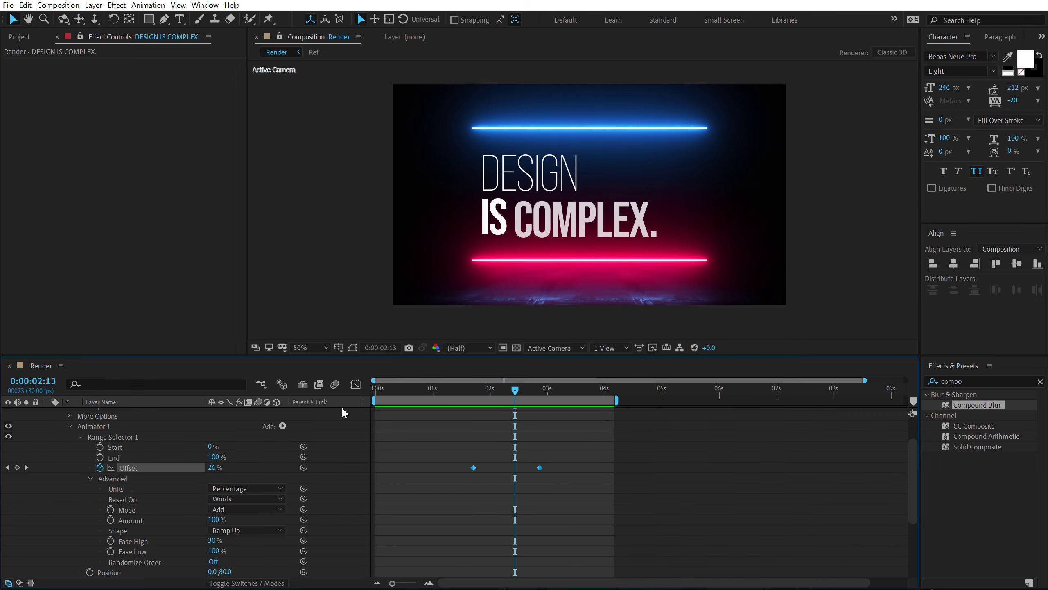
scroll(56, 438, up, 3)
click(48, 412)
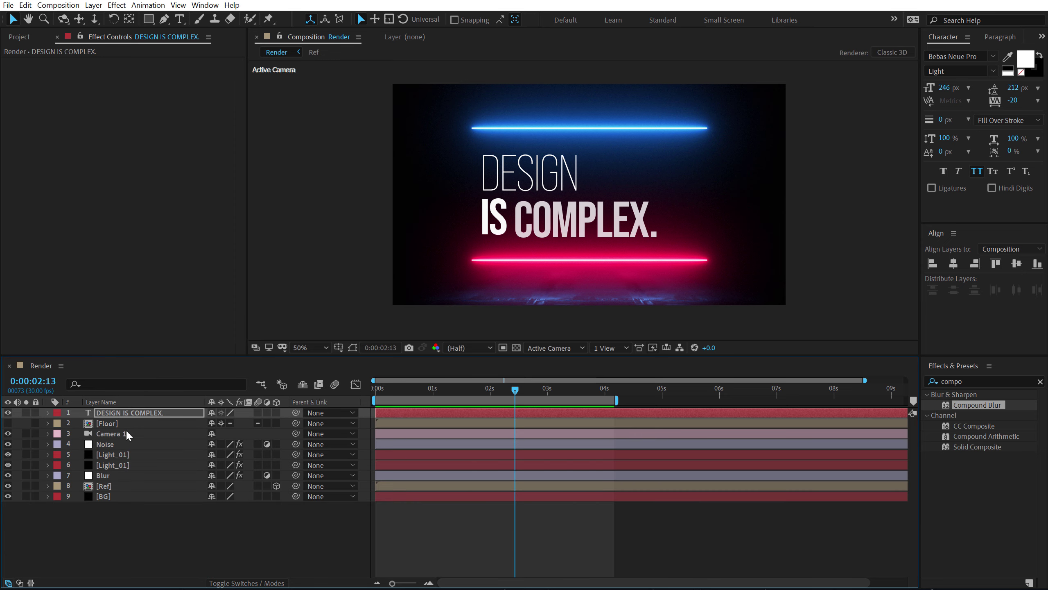
- Try the Saber presets Hot, Fog and Fuel on the Light_01 layer that forms the lower beam
click(115, 455)
click(165, 71)
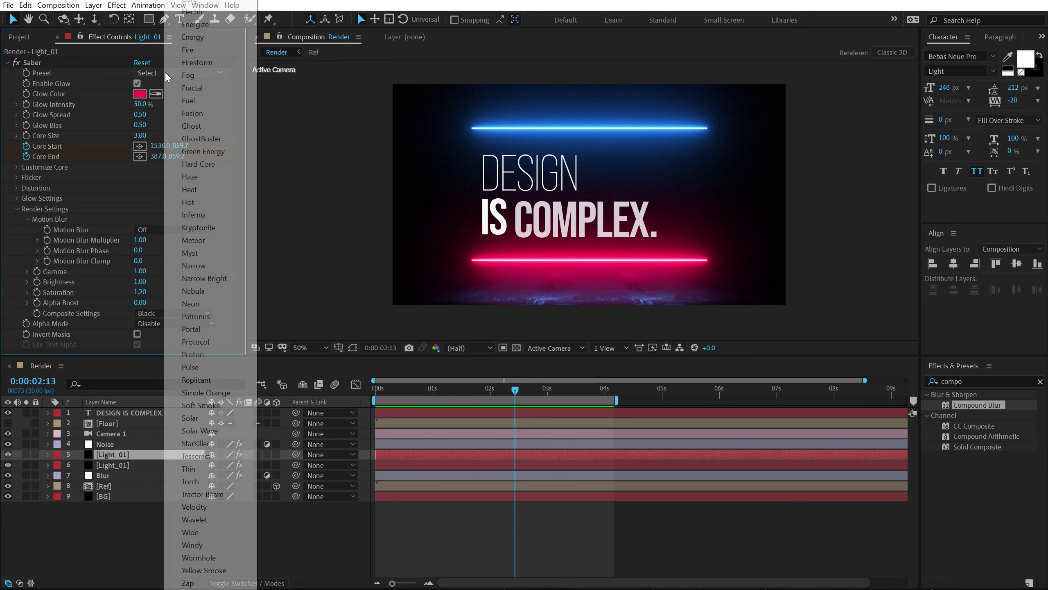
click(202, 202)
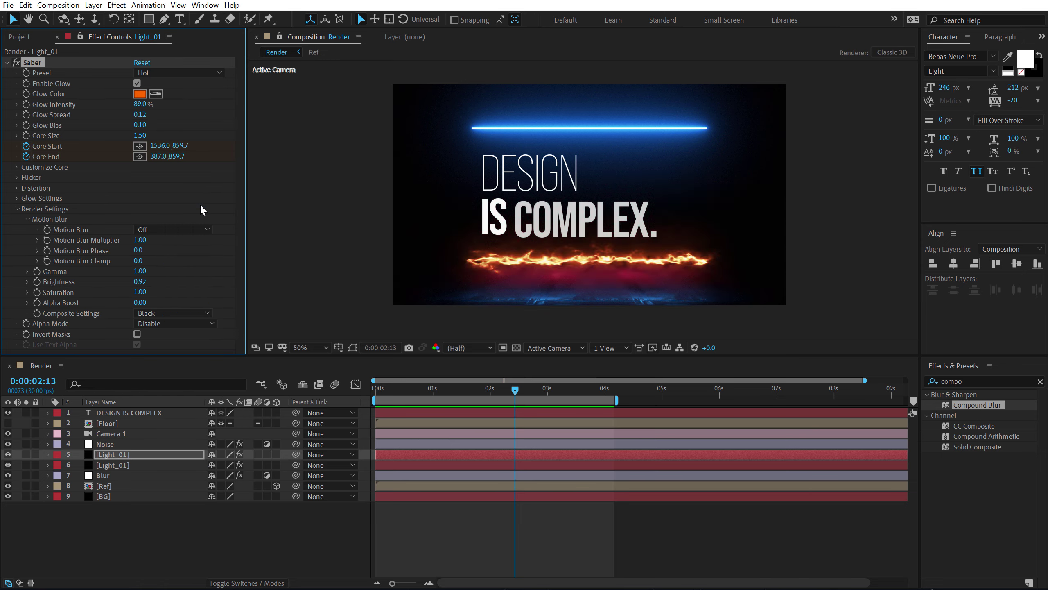
click(166, 72)
click(175, 77)
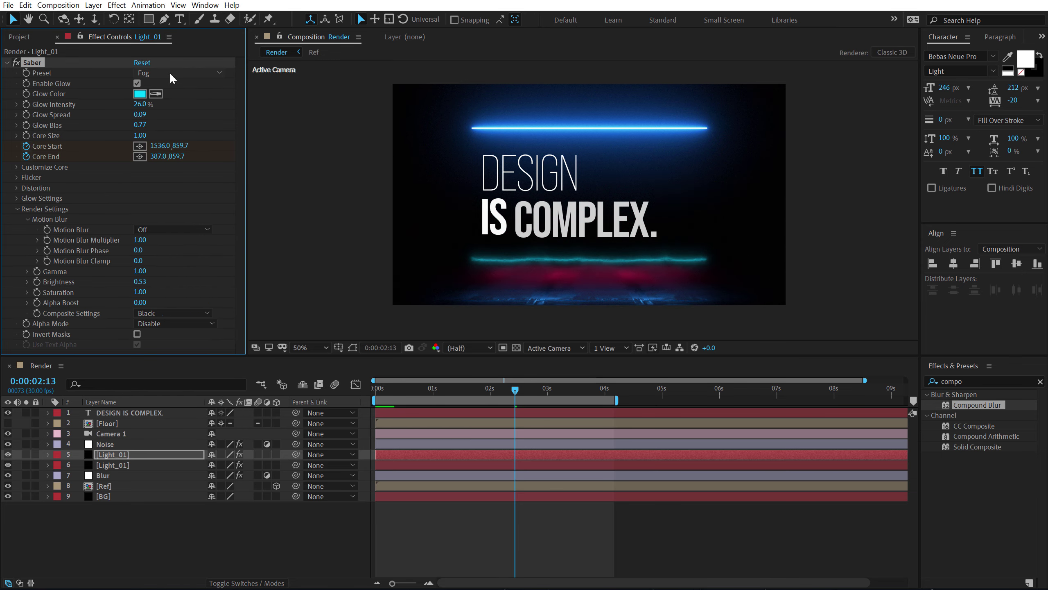
click(170, 72)
click(191, 101)
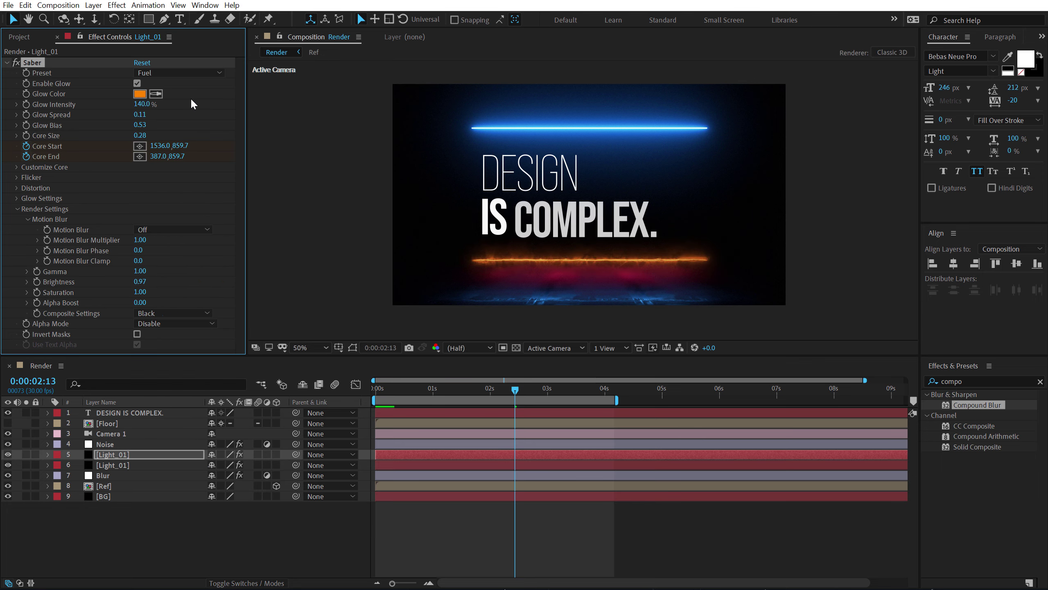
- Set the Saber preset to Solar on both Light_01 layers in the Render composition
click(164, 76)
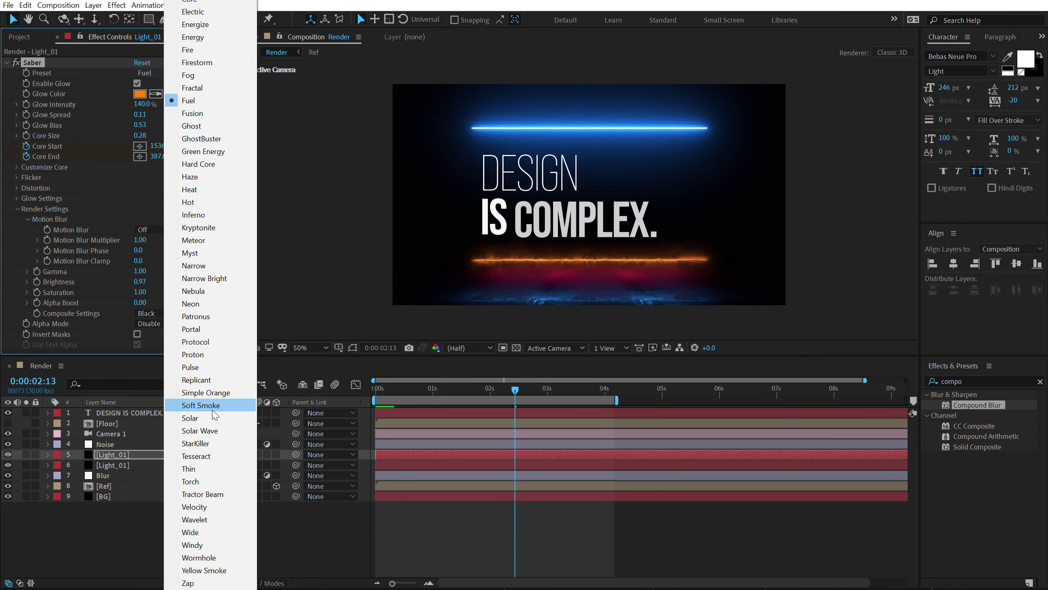
click(203, 418)
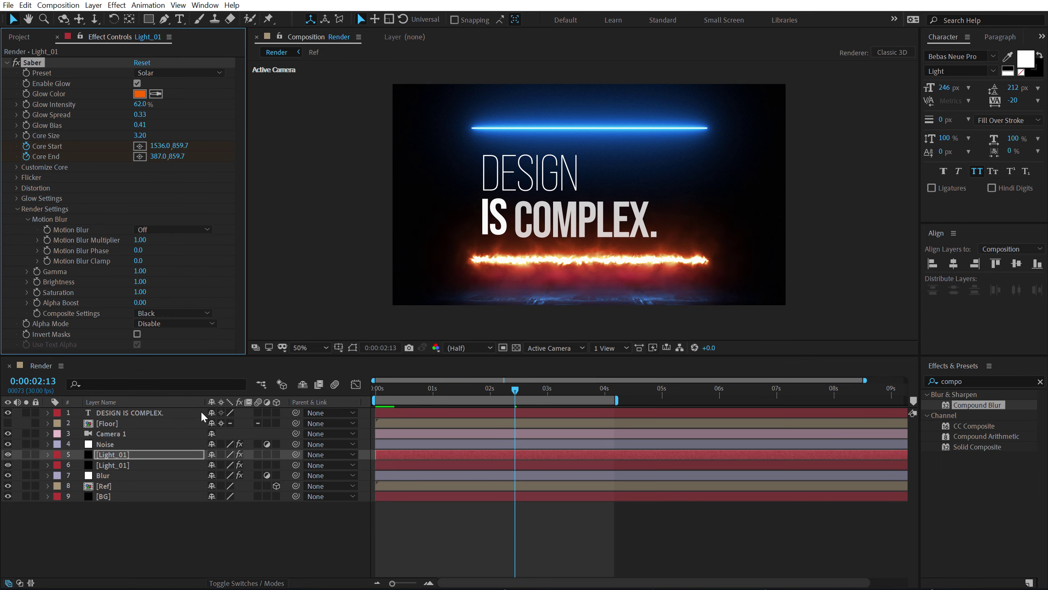
click(116, 465)
click(184, 75)
click(170, 71)
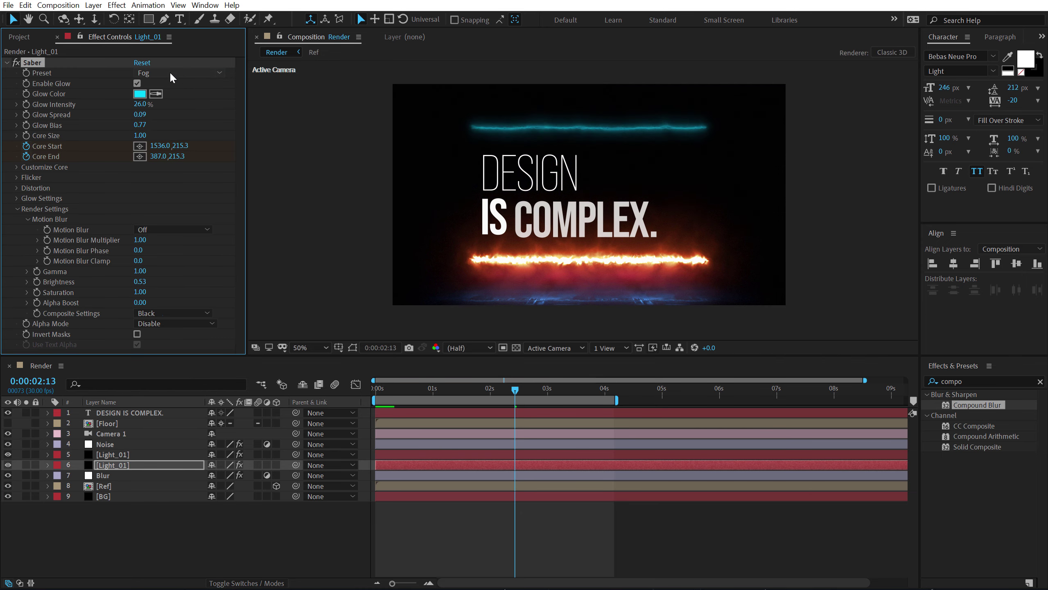
click(172, 77)
click(187, 419)
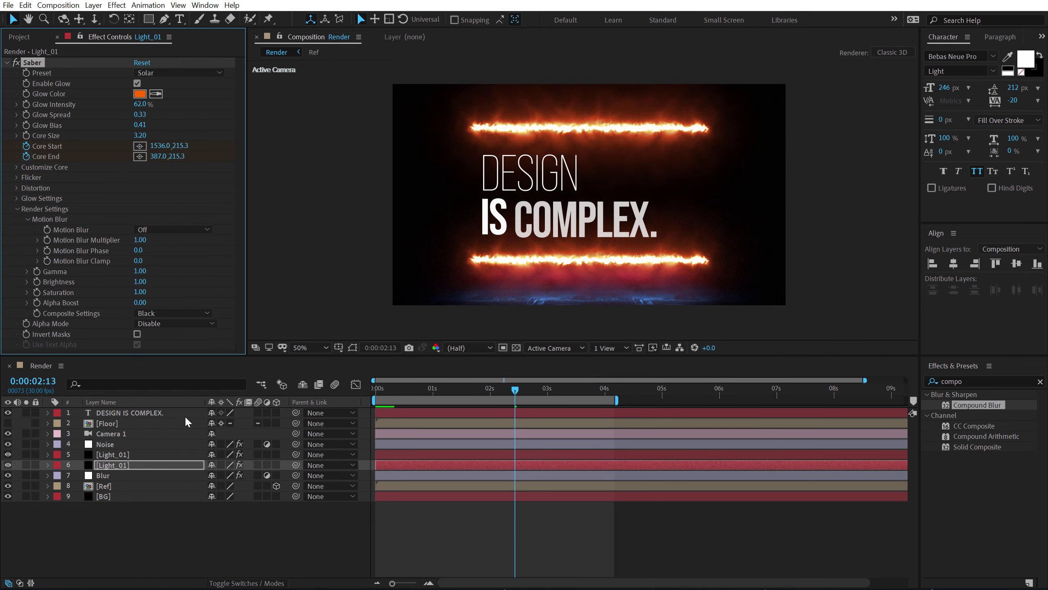
- Open the Ref composition, try the Fog and Pulse presets on the lower beam, and match its Saber beams to the fiery ones in Render
double_click(104, 486)
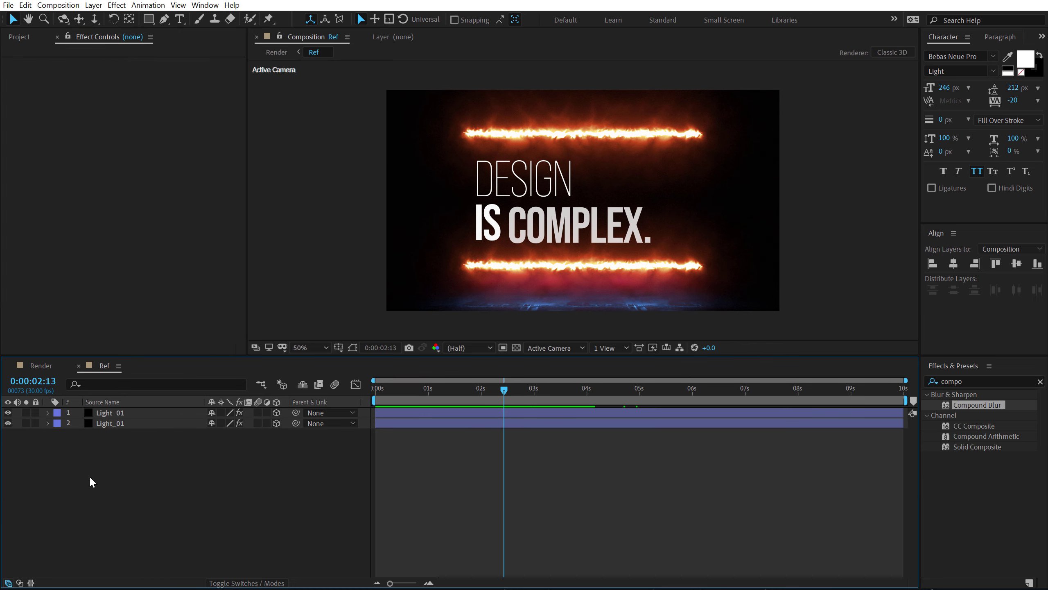
click(114, 412)
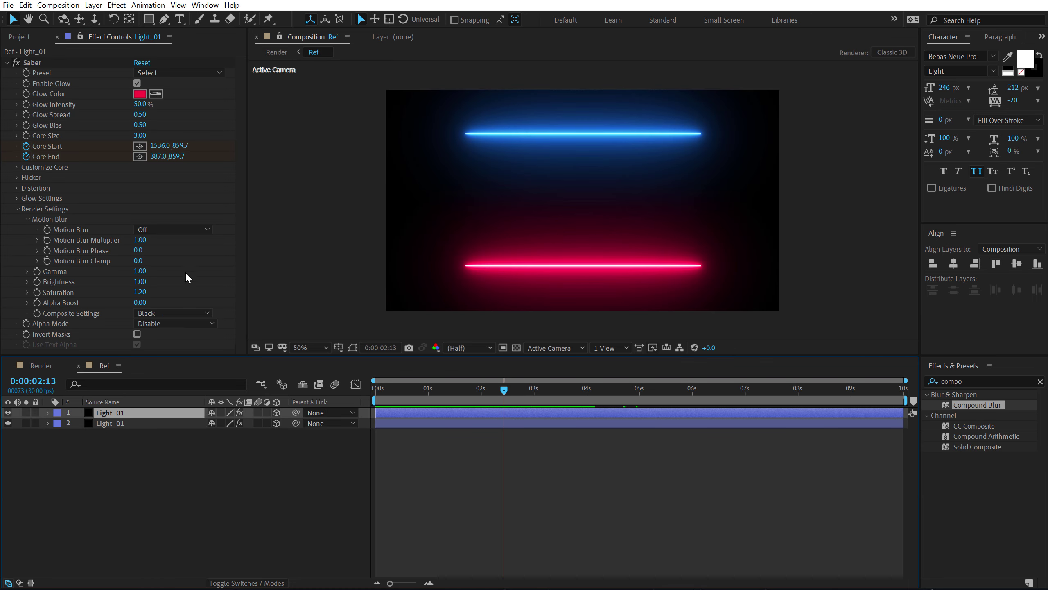
click(181, 74)
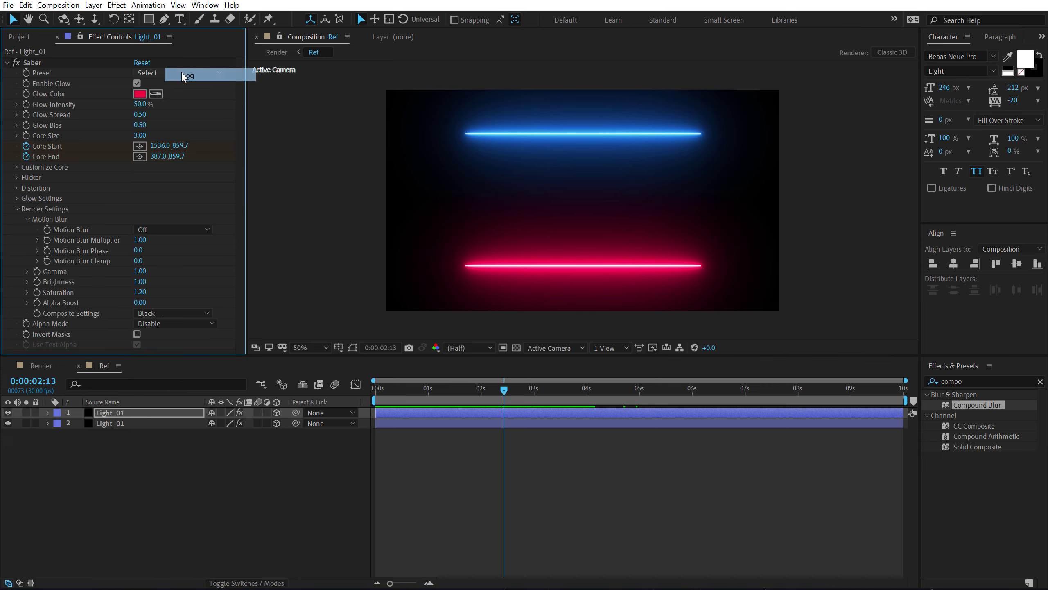
click(179, 71)
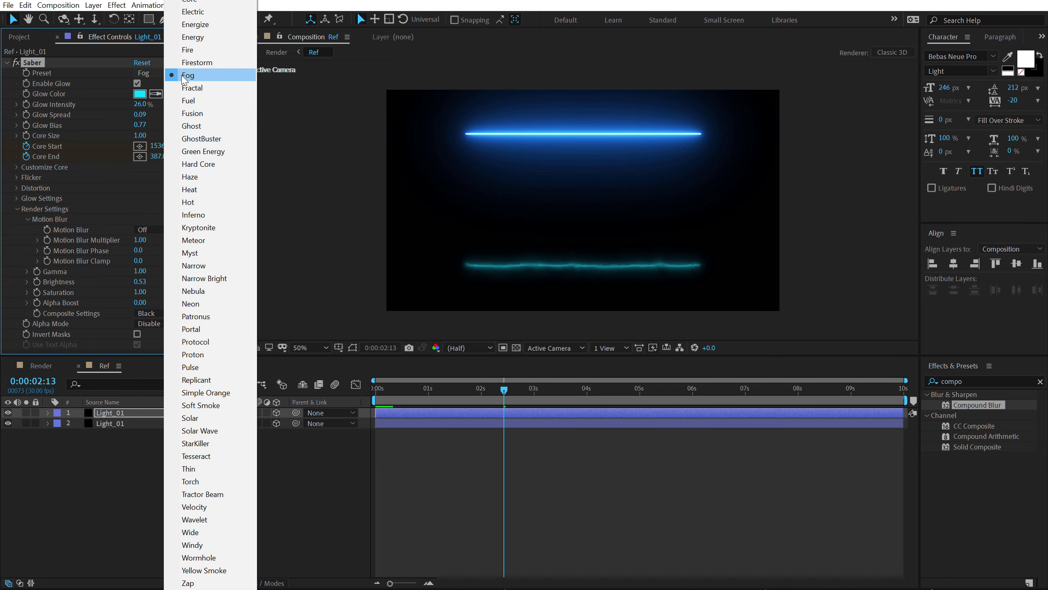
click(202, 369)
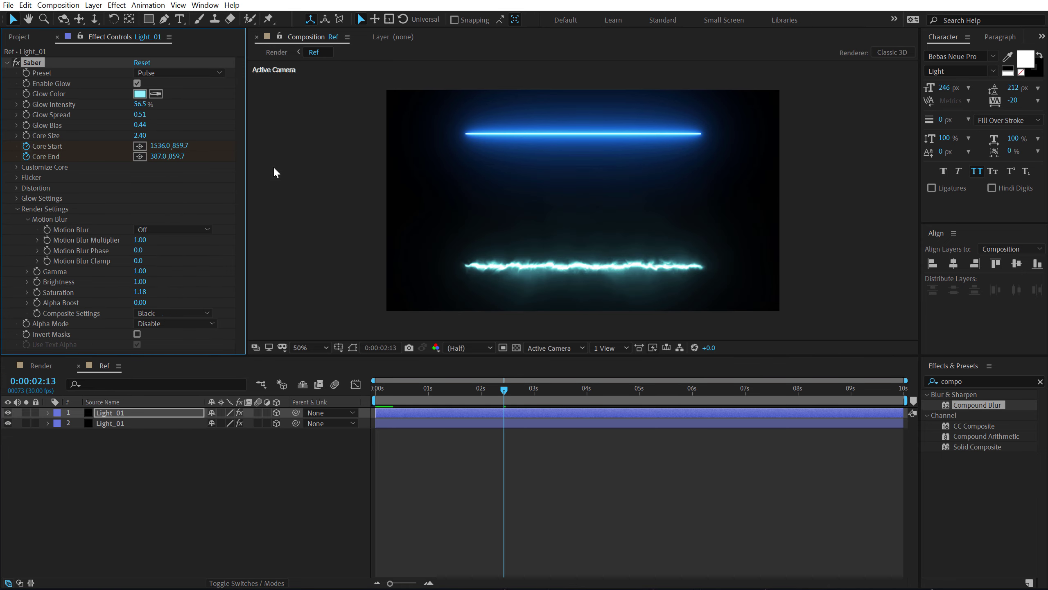
click(180, 71)
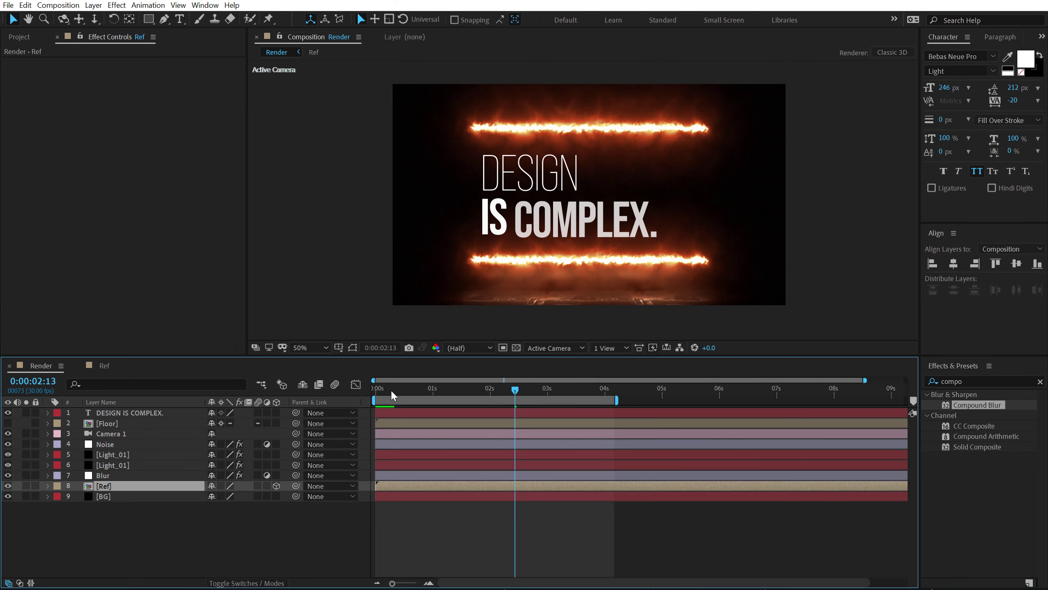
- Scrub through the Render composition to 0:00:03:27 to check the fiery beams with their floor reflection
drag(390, 389, 566, 407)
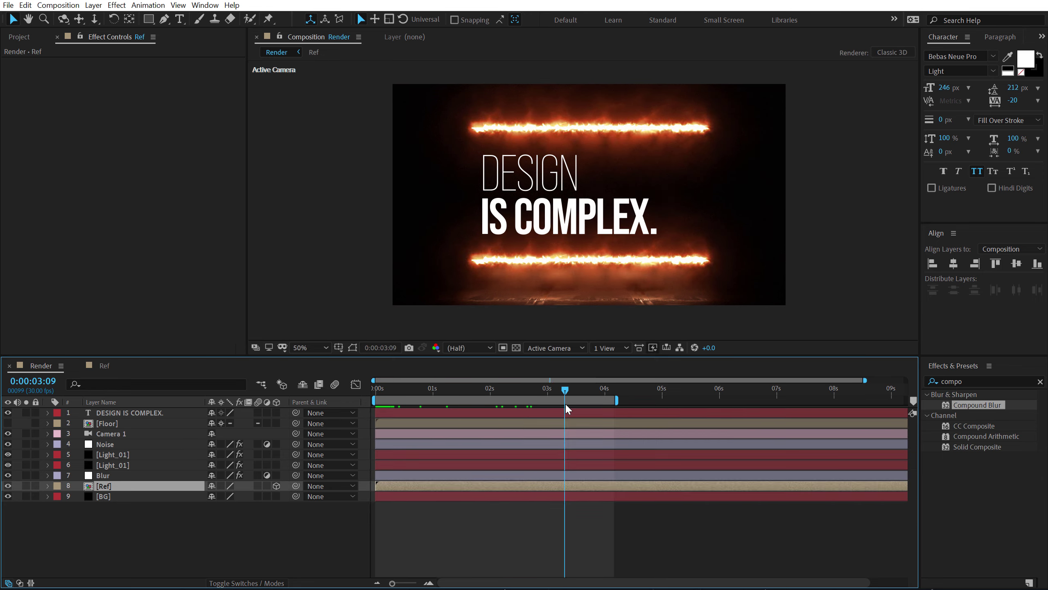
click(599, 395)
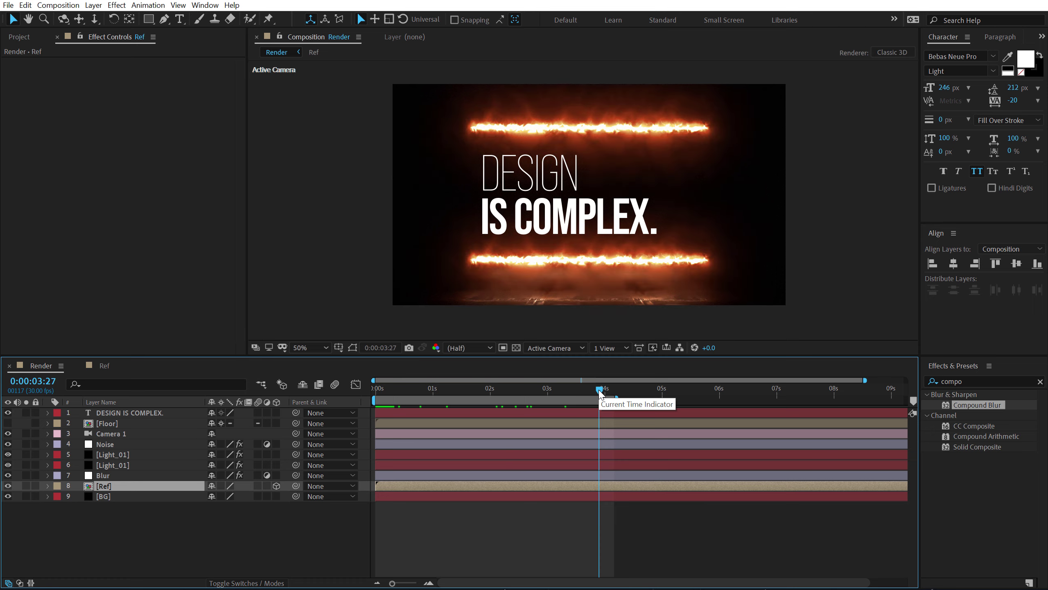